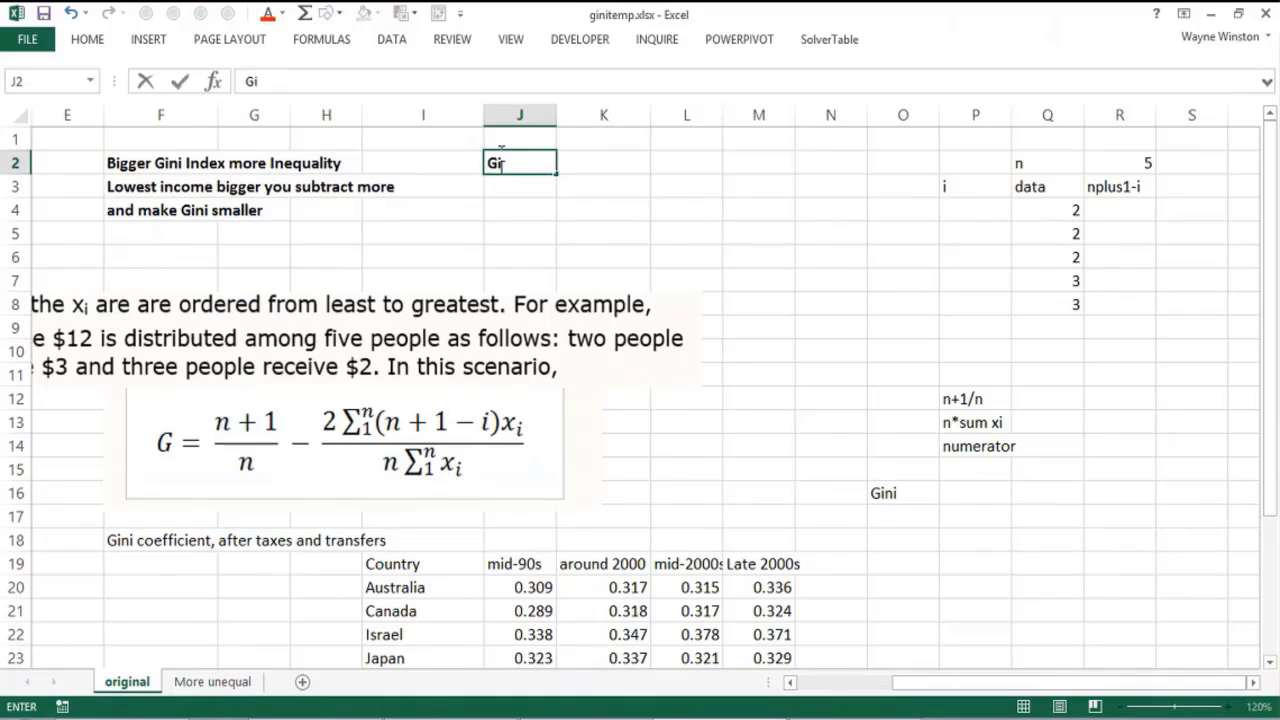
Enter the labels "Gini Index", "Capital" and "Thomas Piketty" in cells J2 to J4.
type("ni Index")
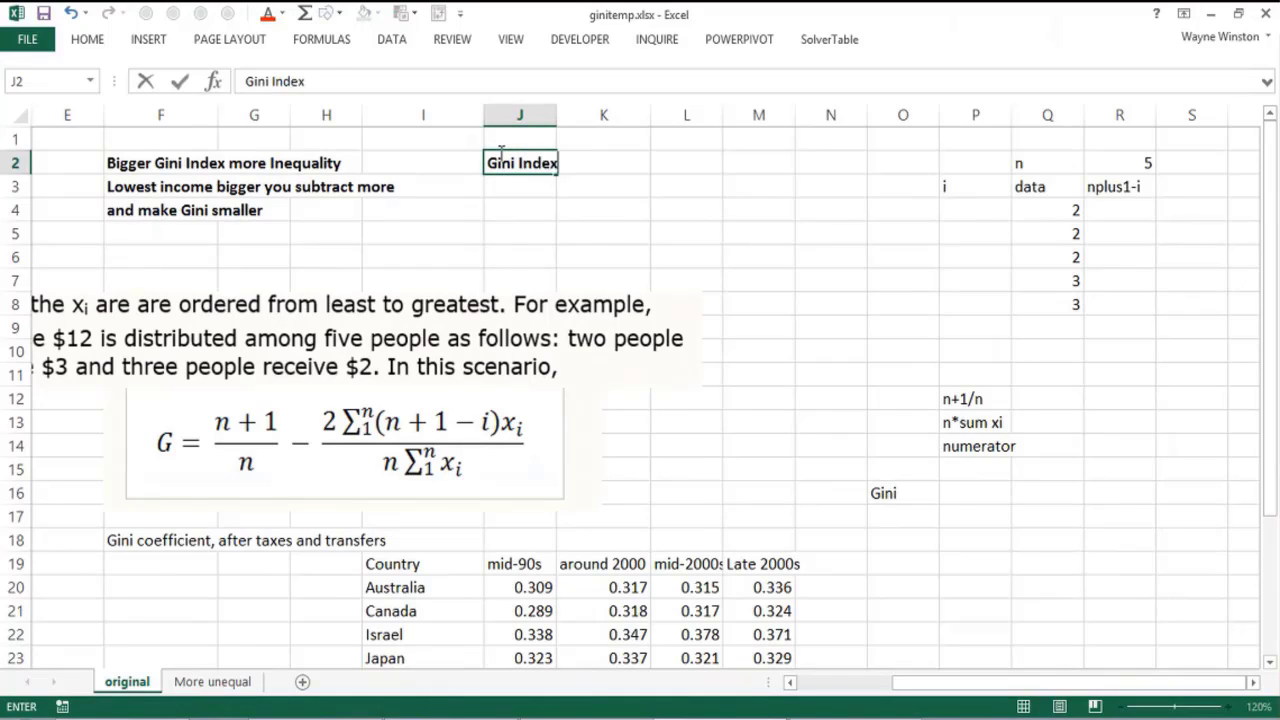
key("Return")
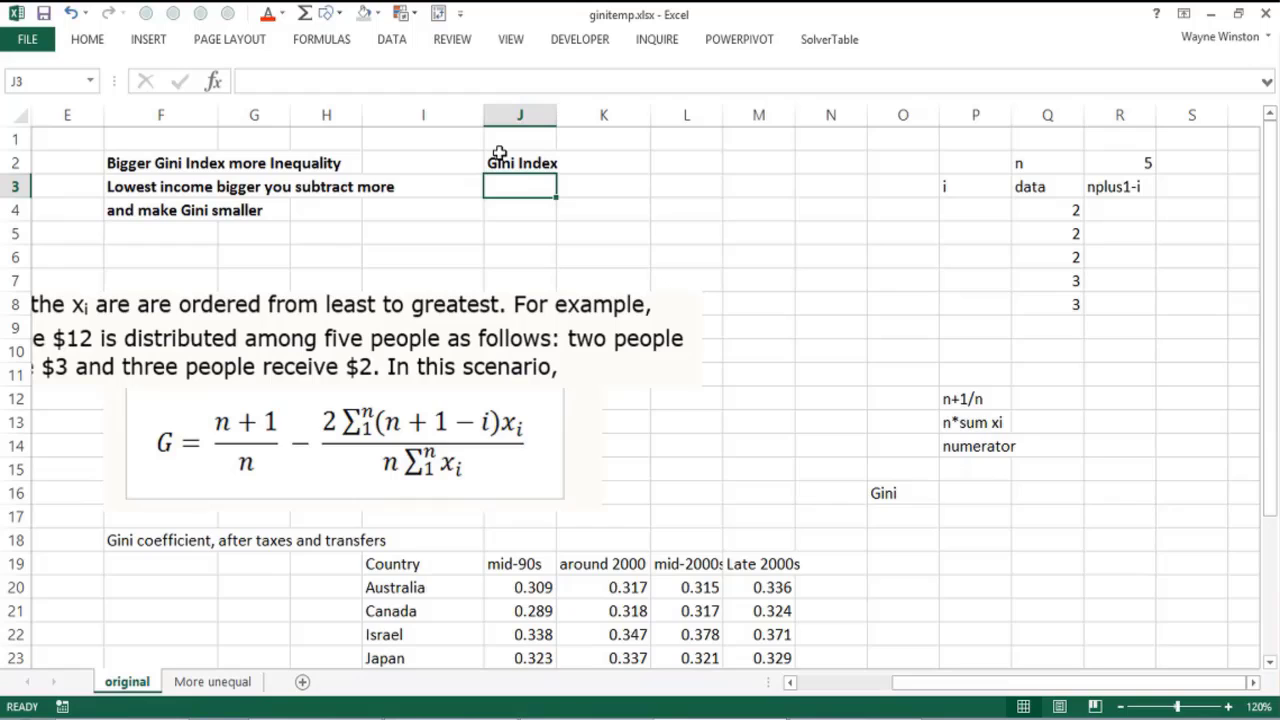
type("Capi")
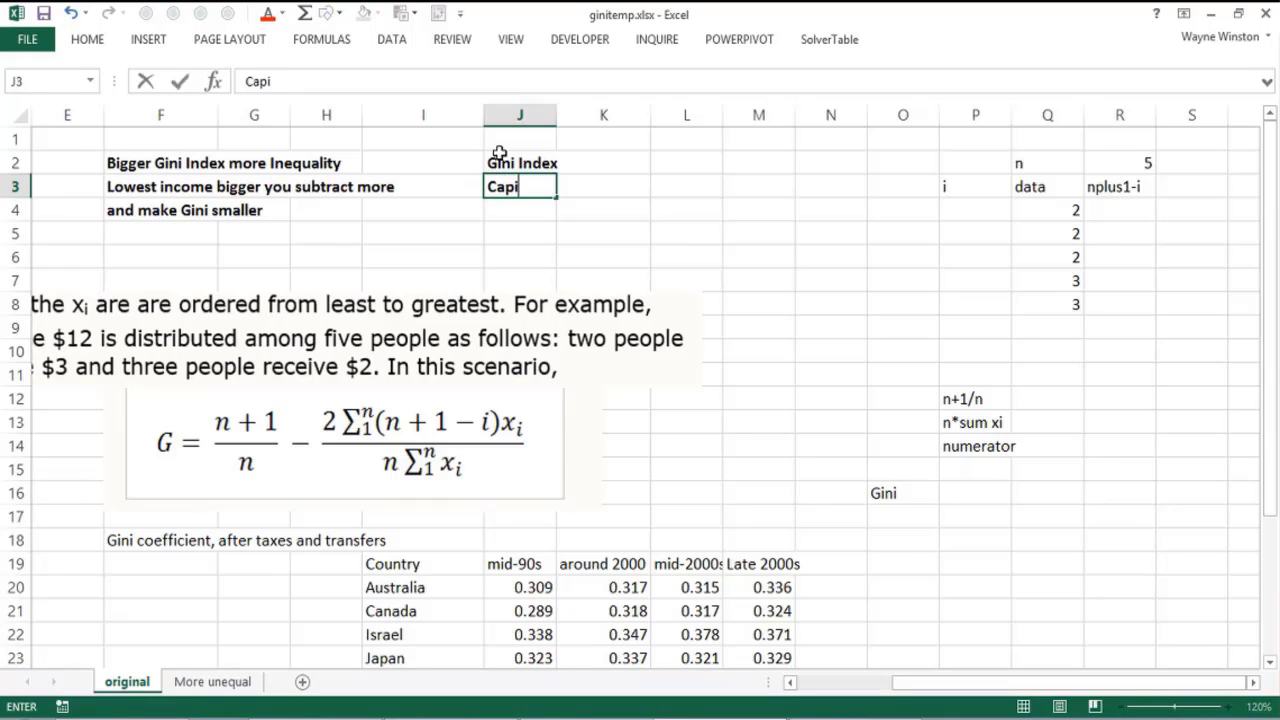
type("tal")
key("Return")
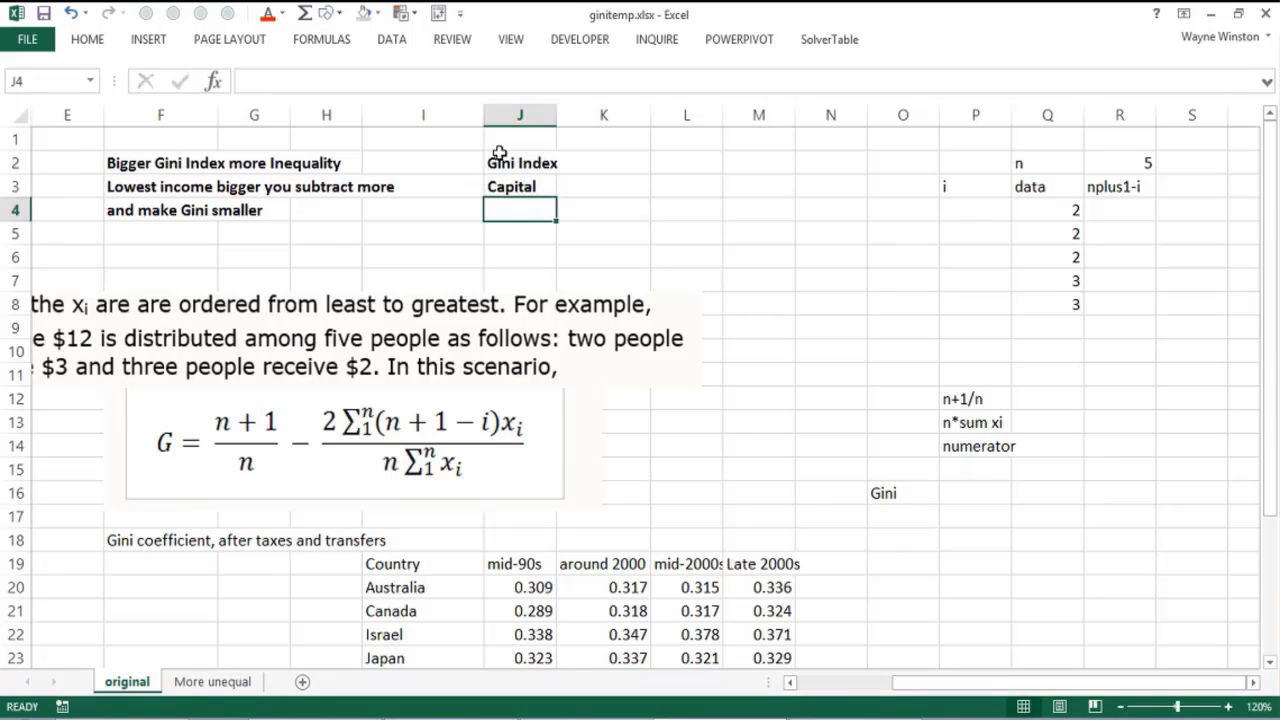
type("Thomas Pi")
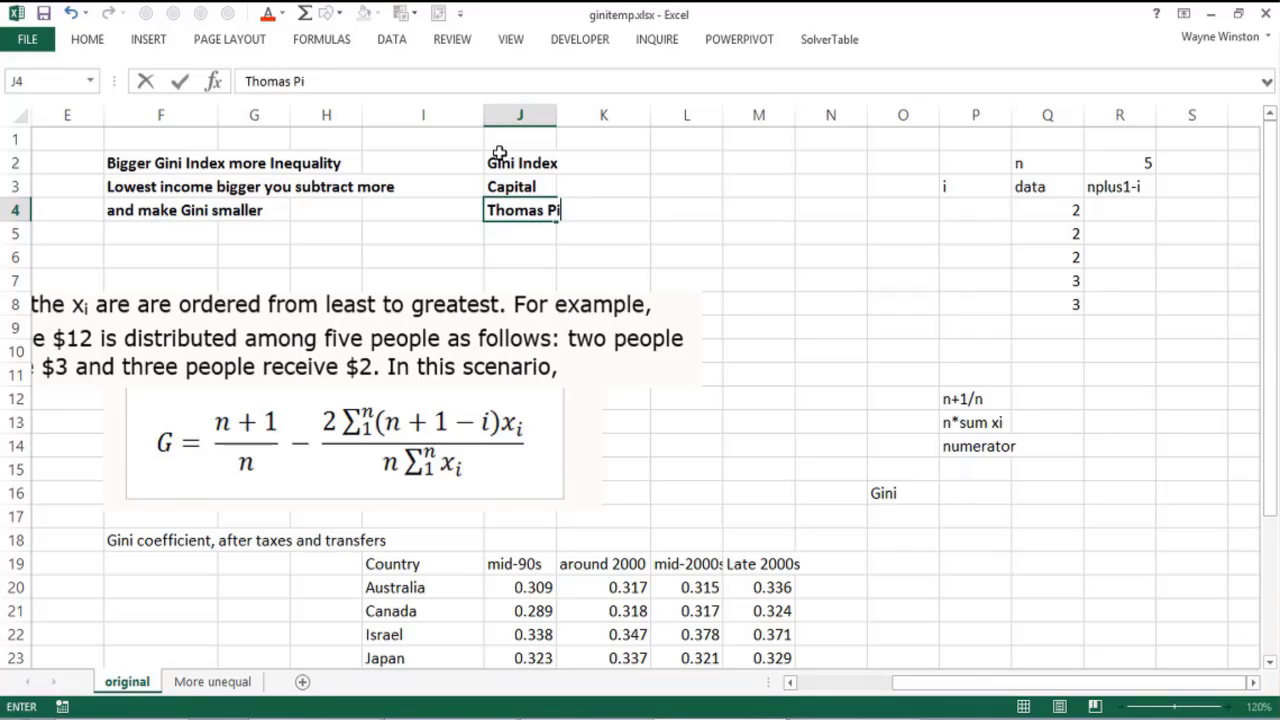
type("ketty")
key("Return")
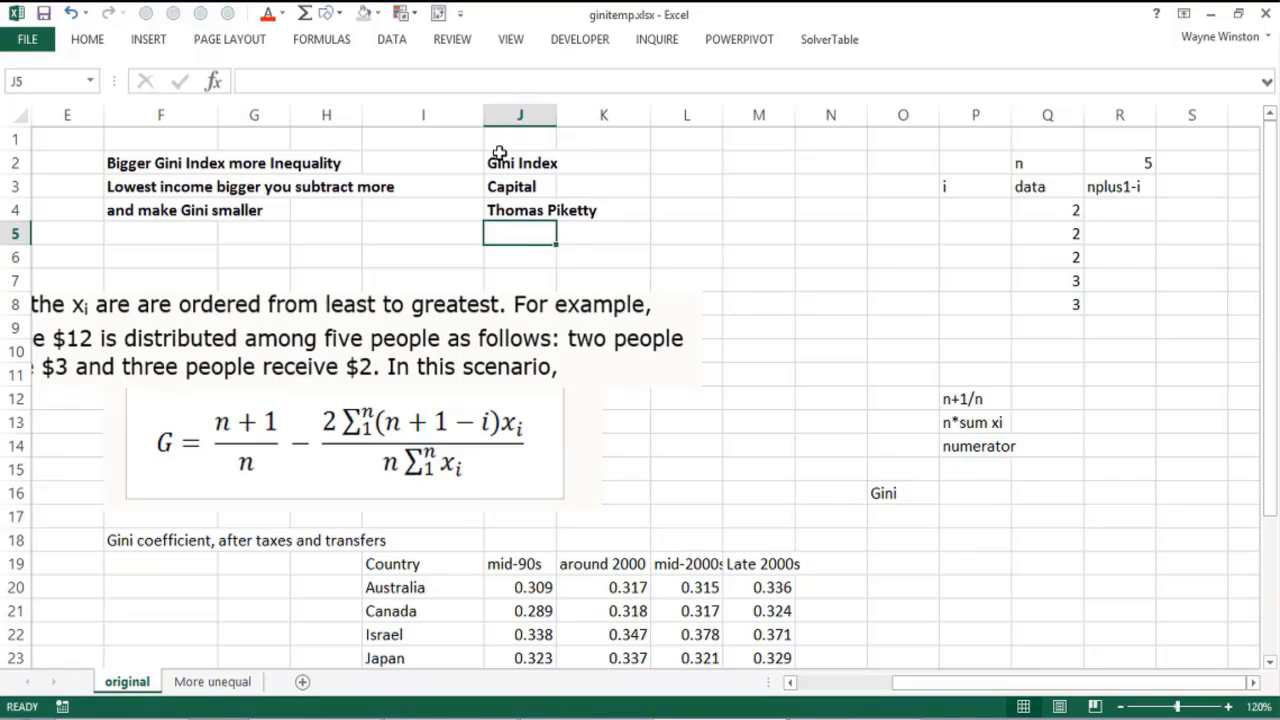
Examine the worked-example text about distributing $12 among five people and the Gini formula beneath it.
left_click(410, 261)
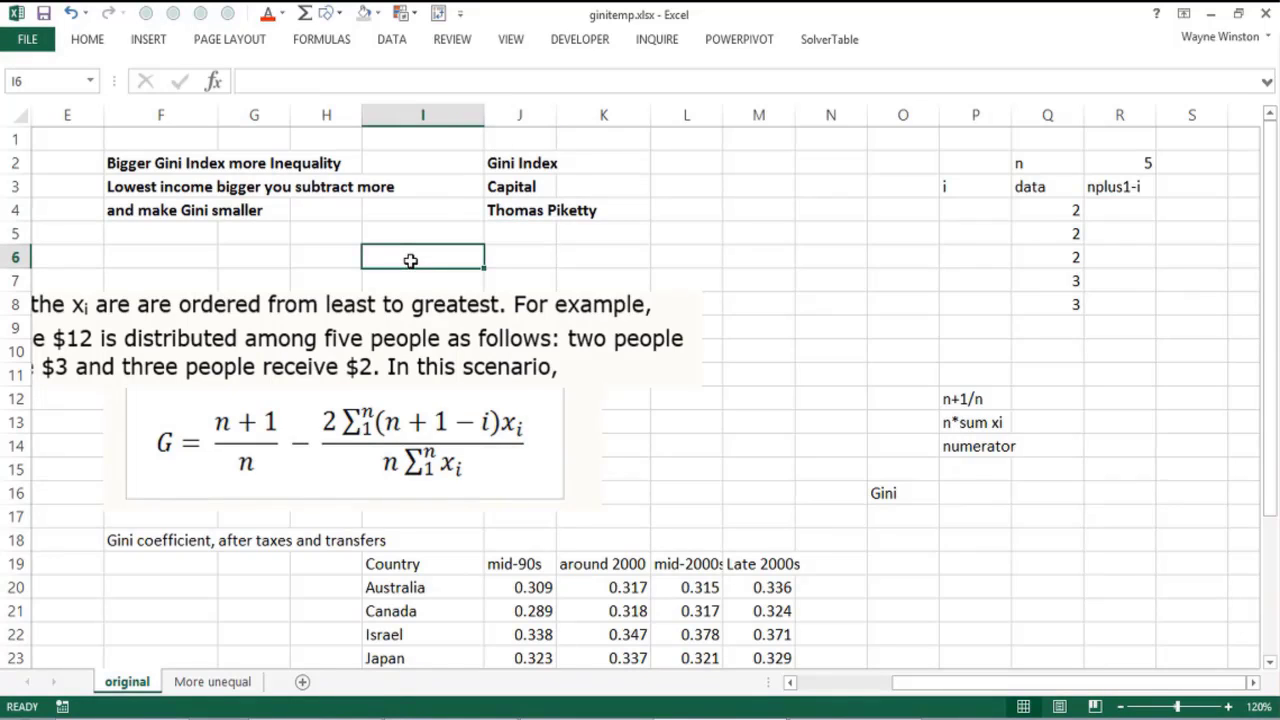
left_click(334, 254)
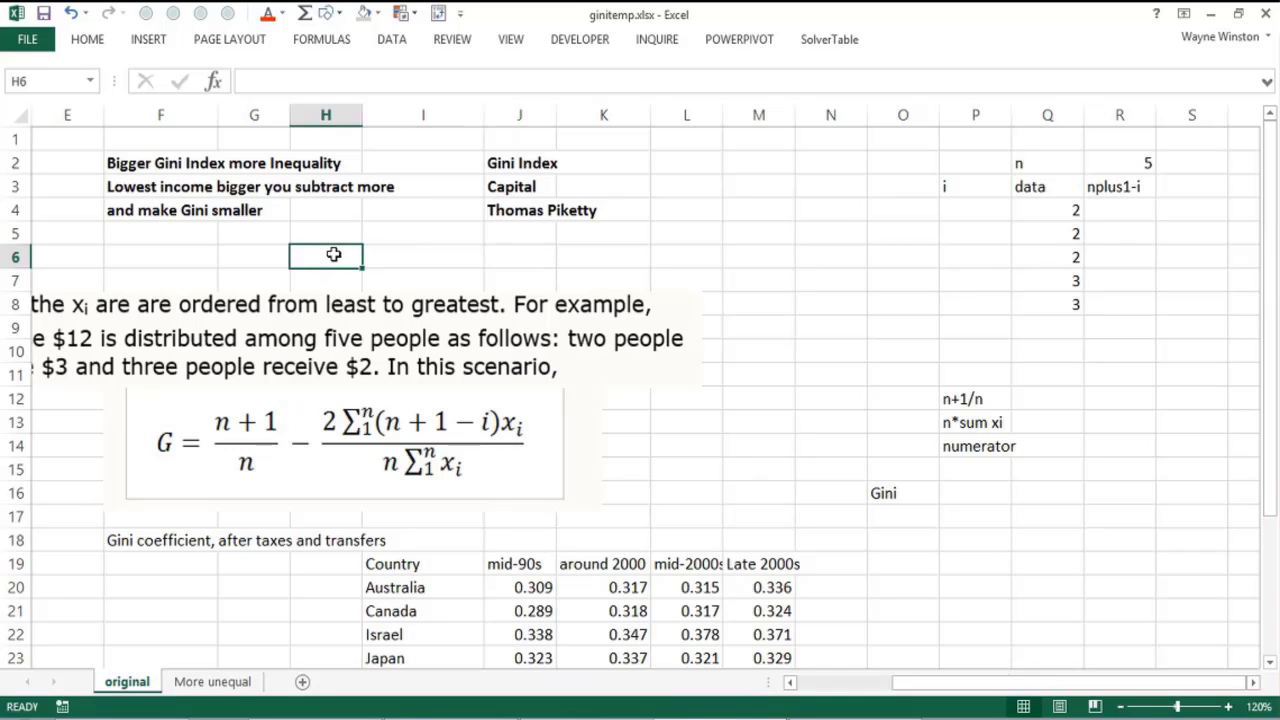
key("Left")
key("Left")
key("Left")
key("Left")
key("Left")
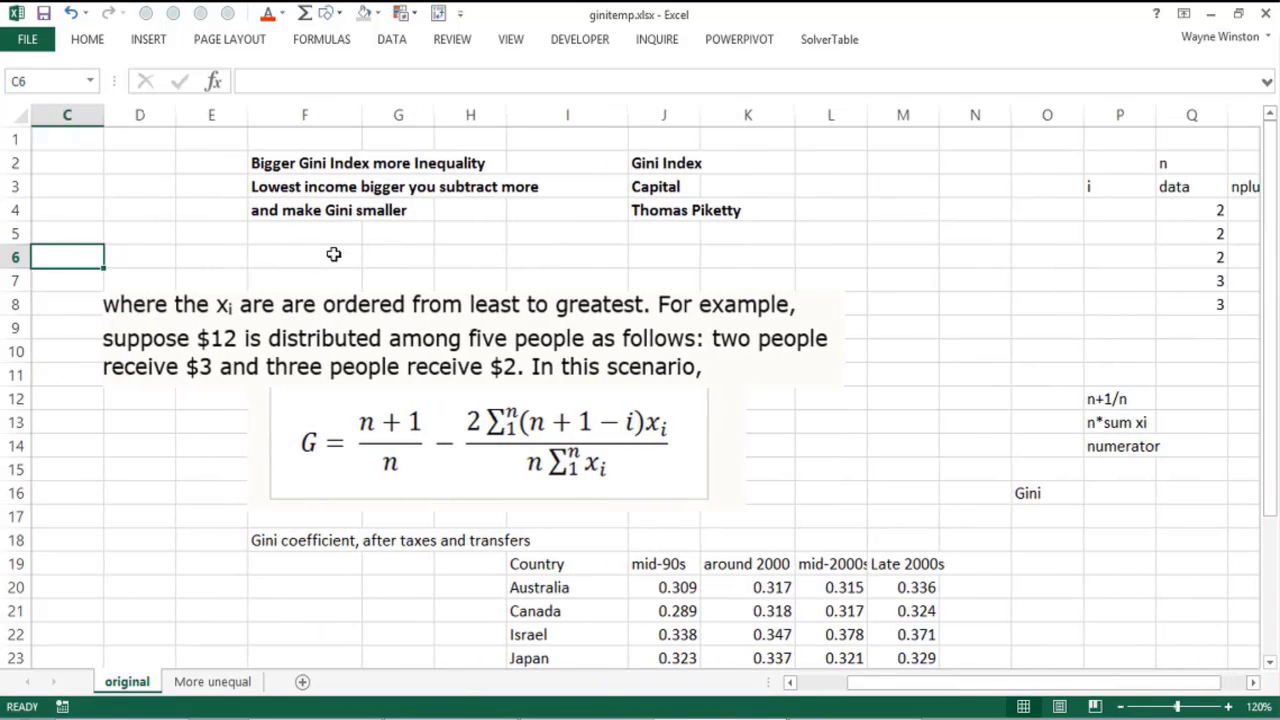
key("Down")
key("Down")
key("Right")
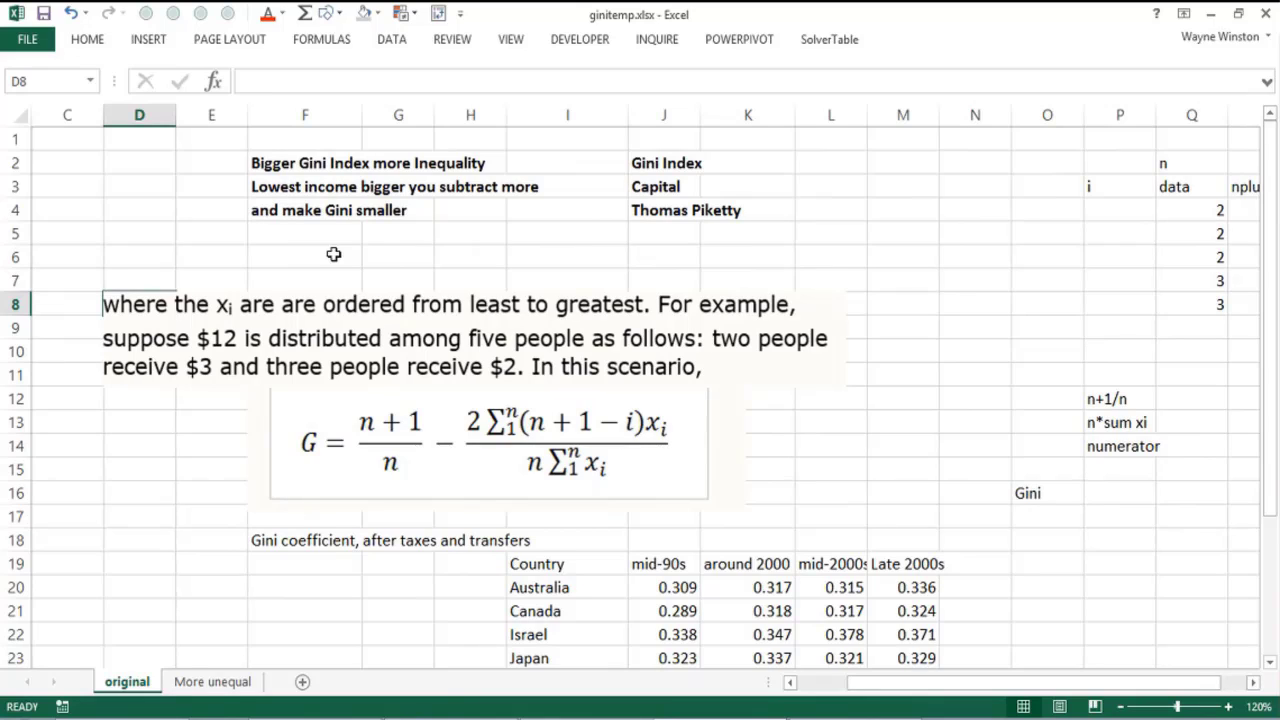
key("Down")
key("Down")
key("Down")
key("Down")
key("Right")
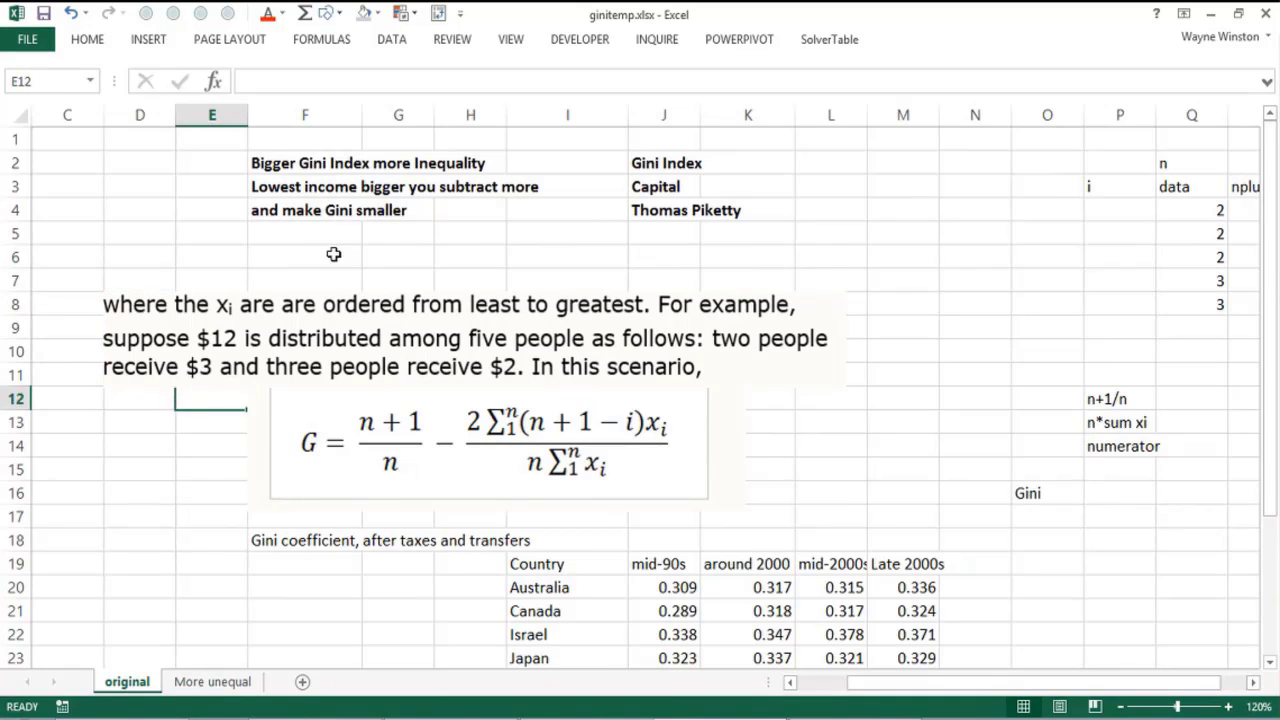
key("Down")
key("Down")
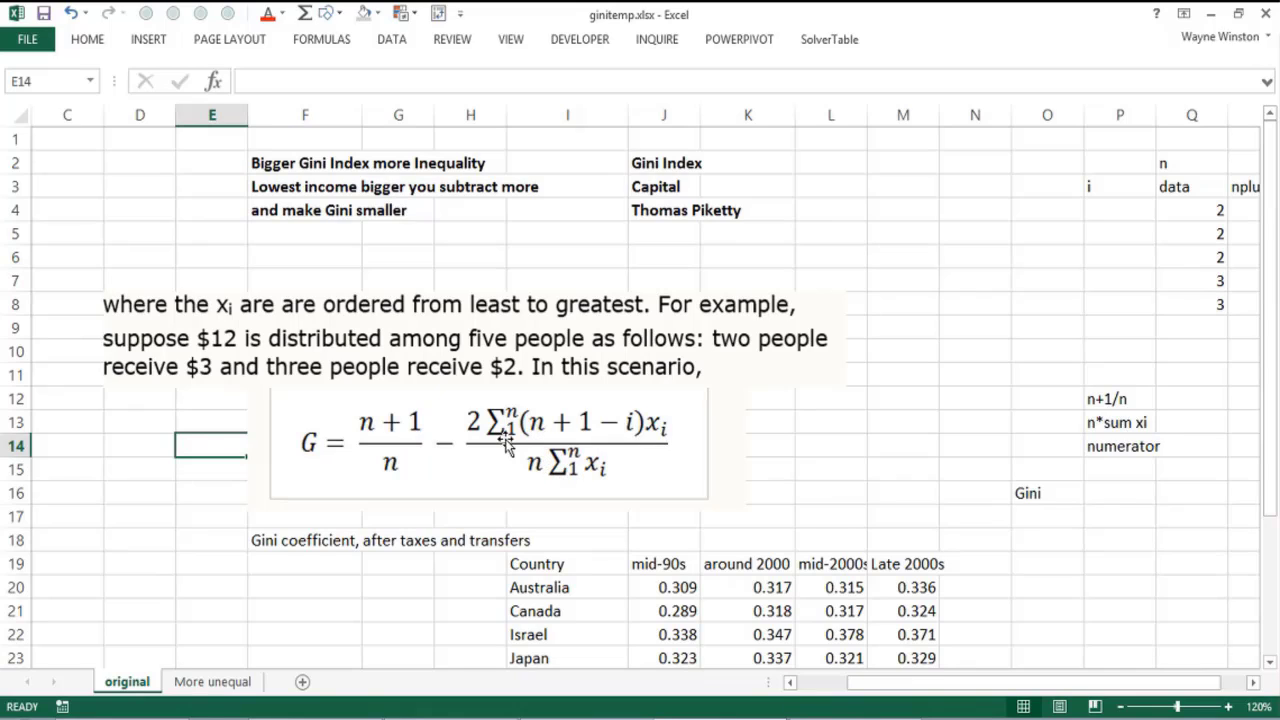
Colour the five income values in Q4:Q8 red.
left_click(986, 304)
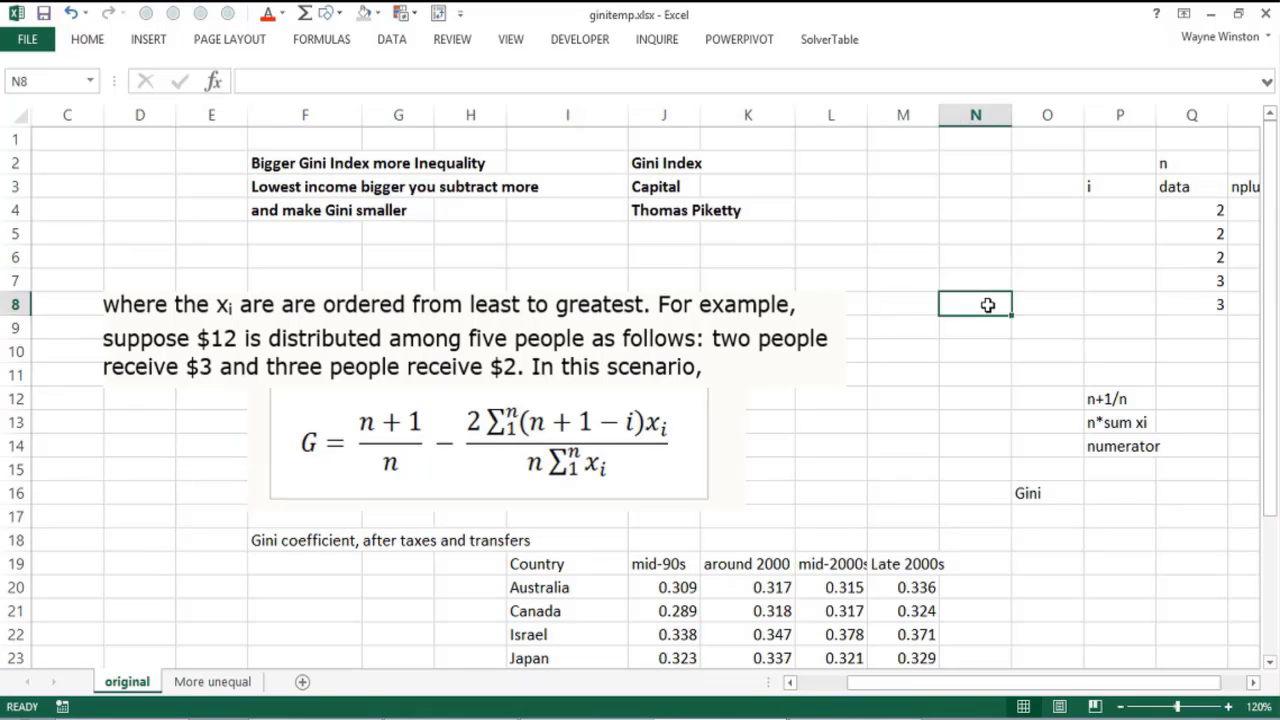
key("Right")
key("Right")
key("Right")
key("Right")
key("Right")
key("Left")
key("Left")
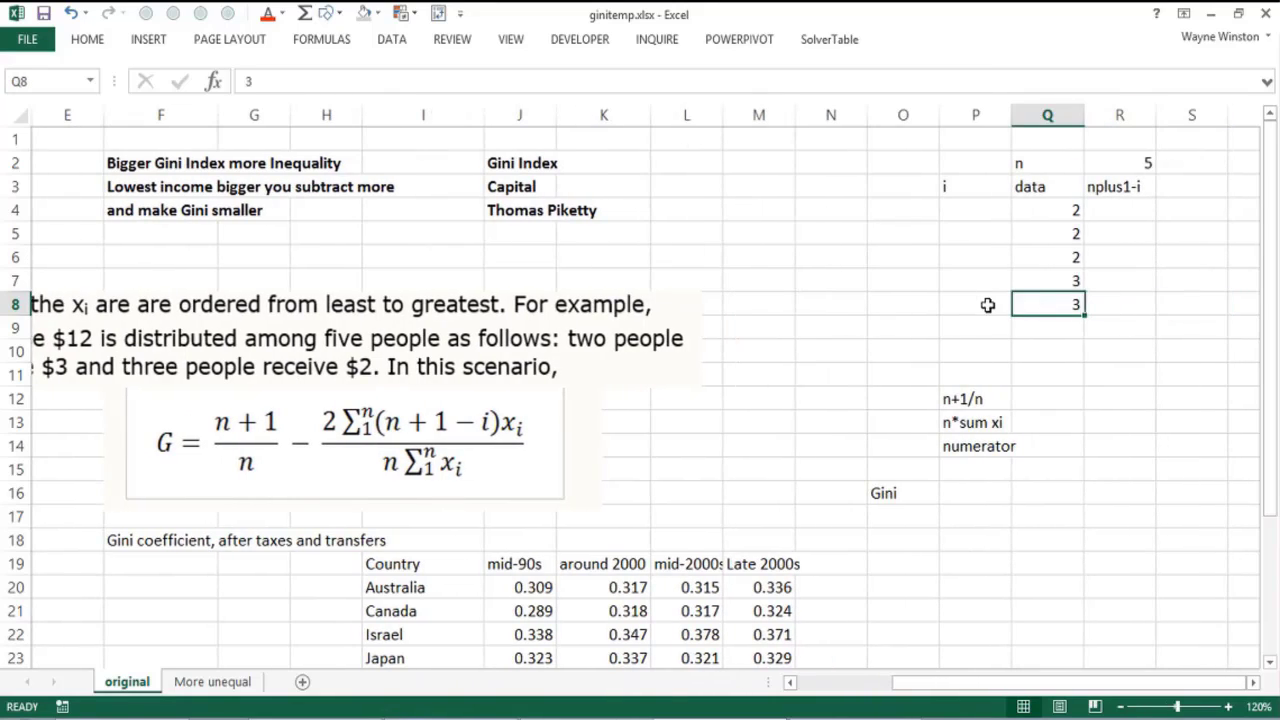
key("Up")
key("Up")
key("Up")
key("Up")
key("shift+Down")
key("shift+Down")
key("shift+Down")
key("shift+Down")
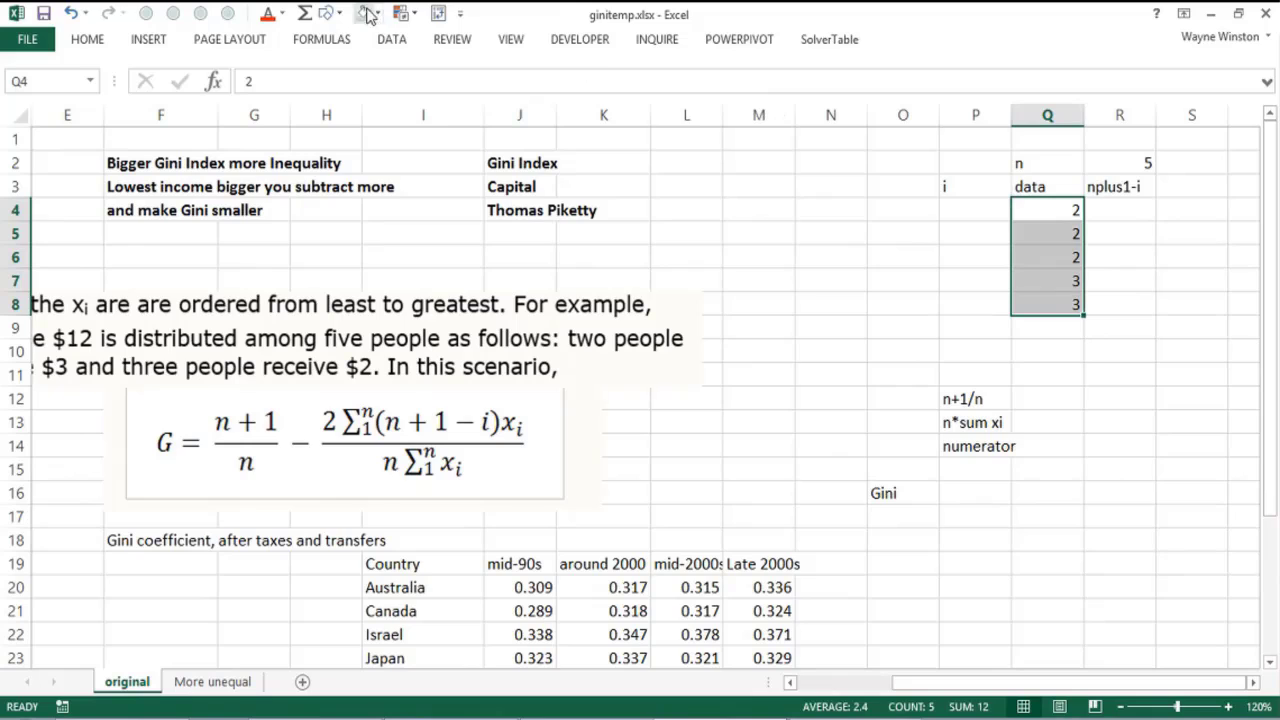
left_click(268, 15)
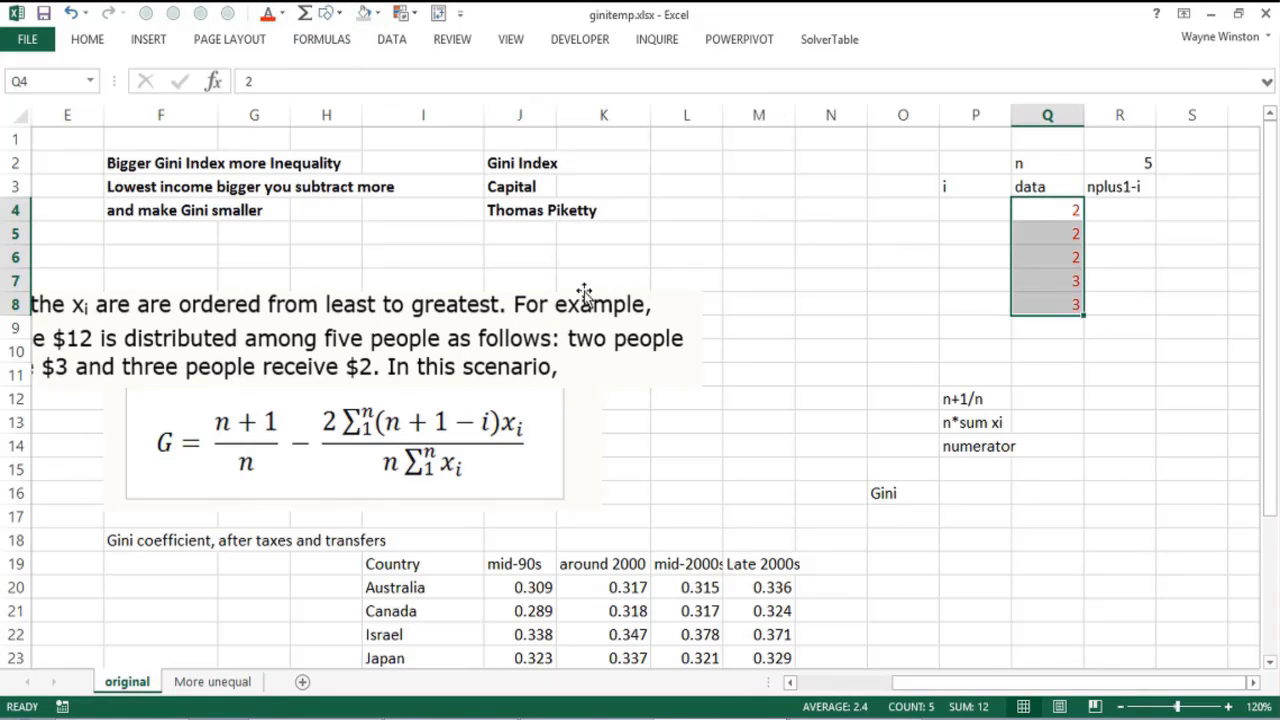
Review the terms of the Gini formula picture against the income data and its n, i and nplus1-i headings.
left_click(733, 352)
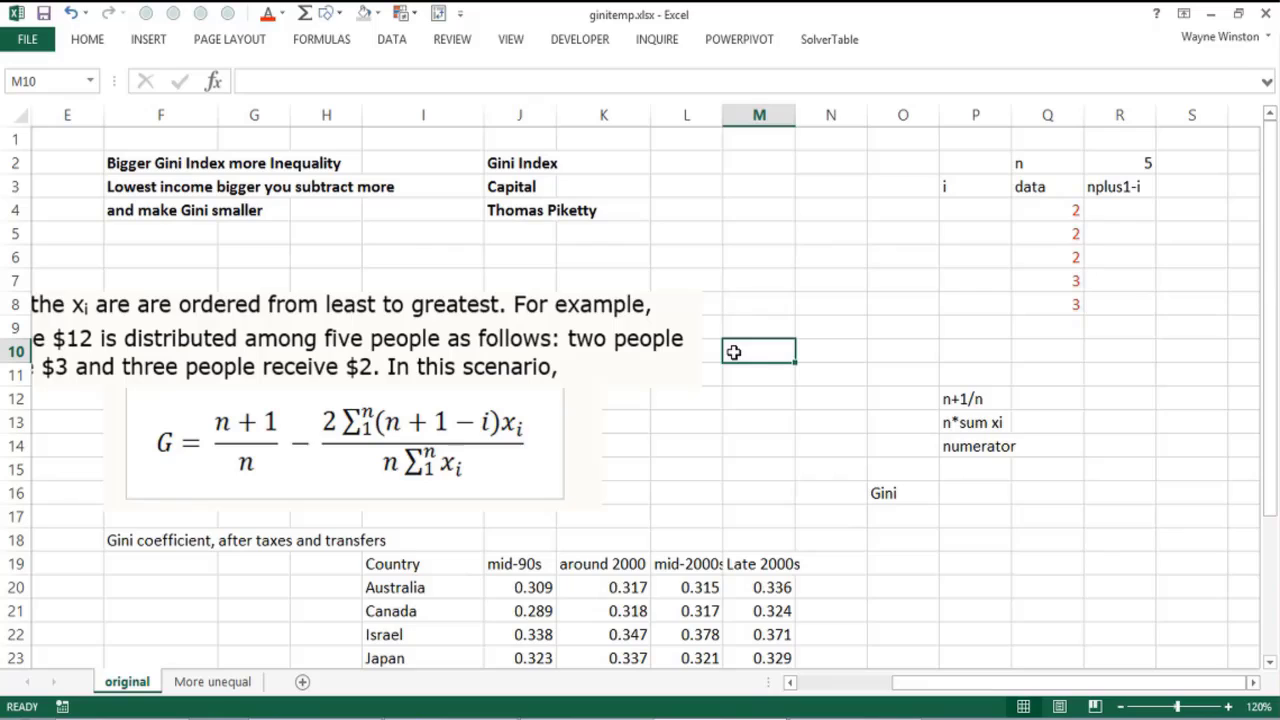
key("Left")
key("Left")
key("Left")
key("Left")
key("Left")
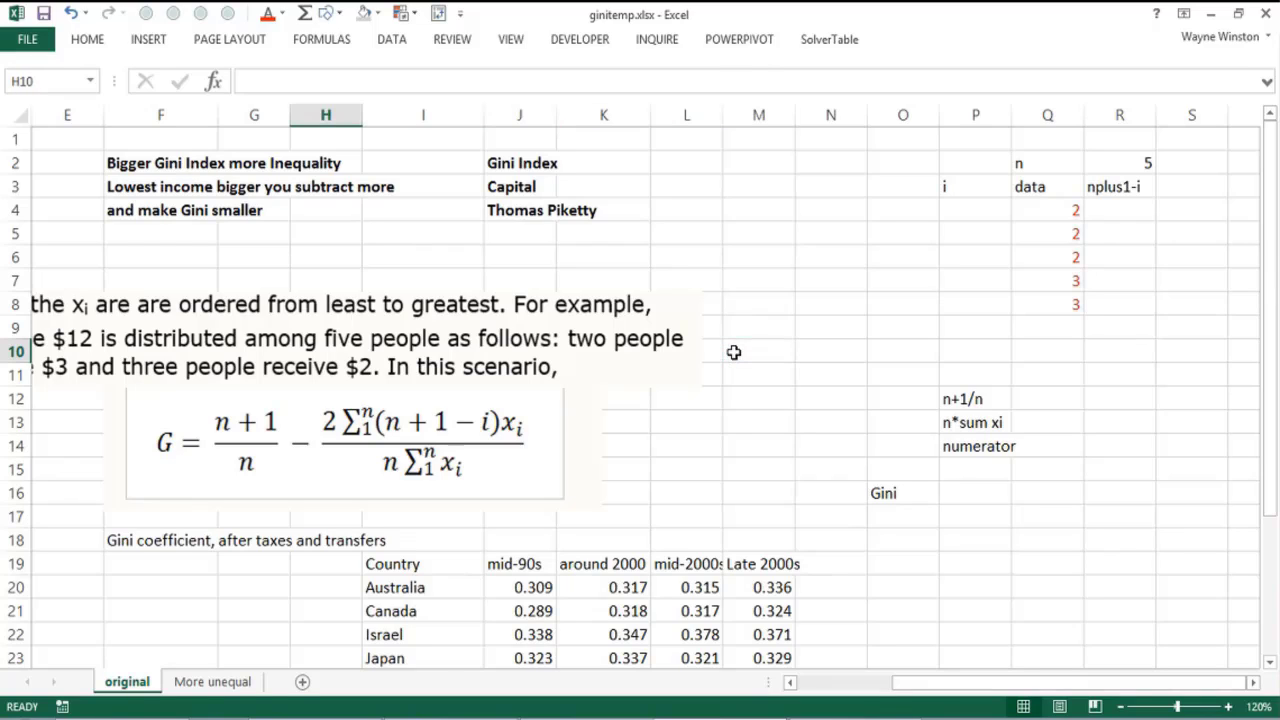
key("Down")
key("Down")
key("Down")
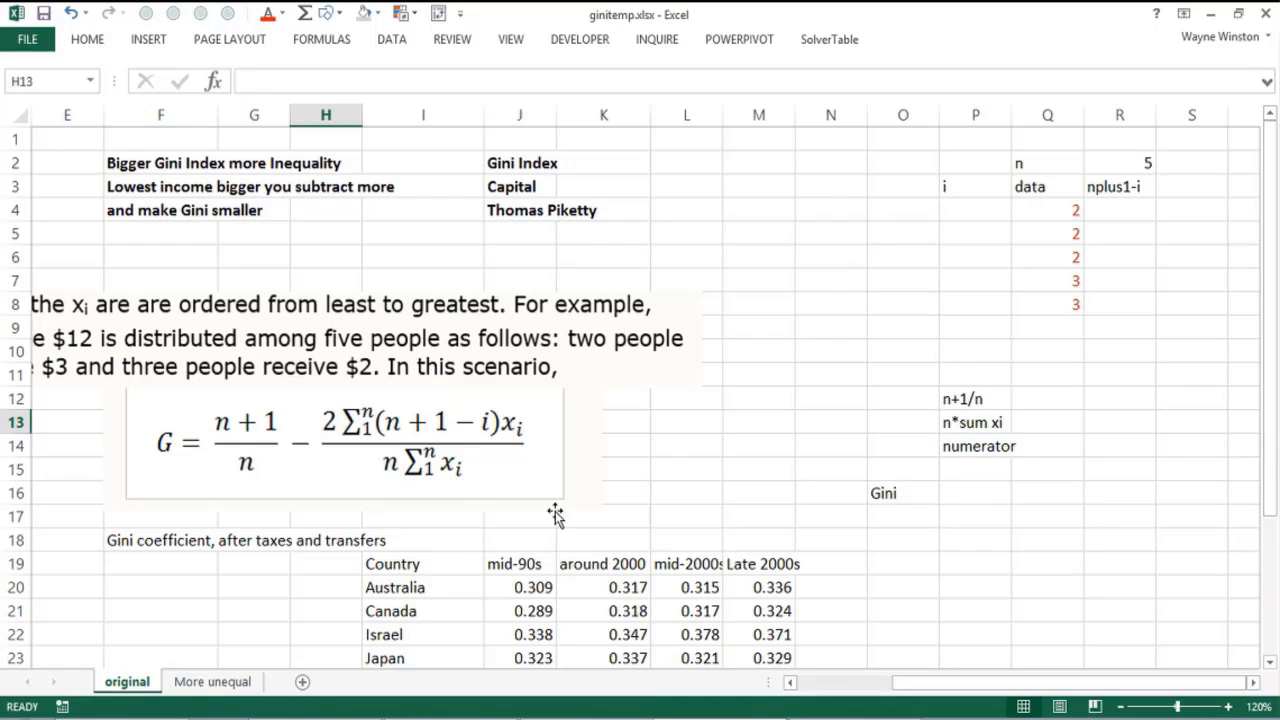
left_click(522, 519)
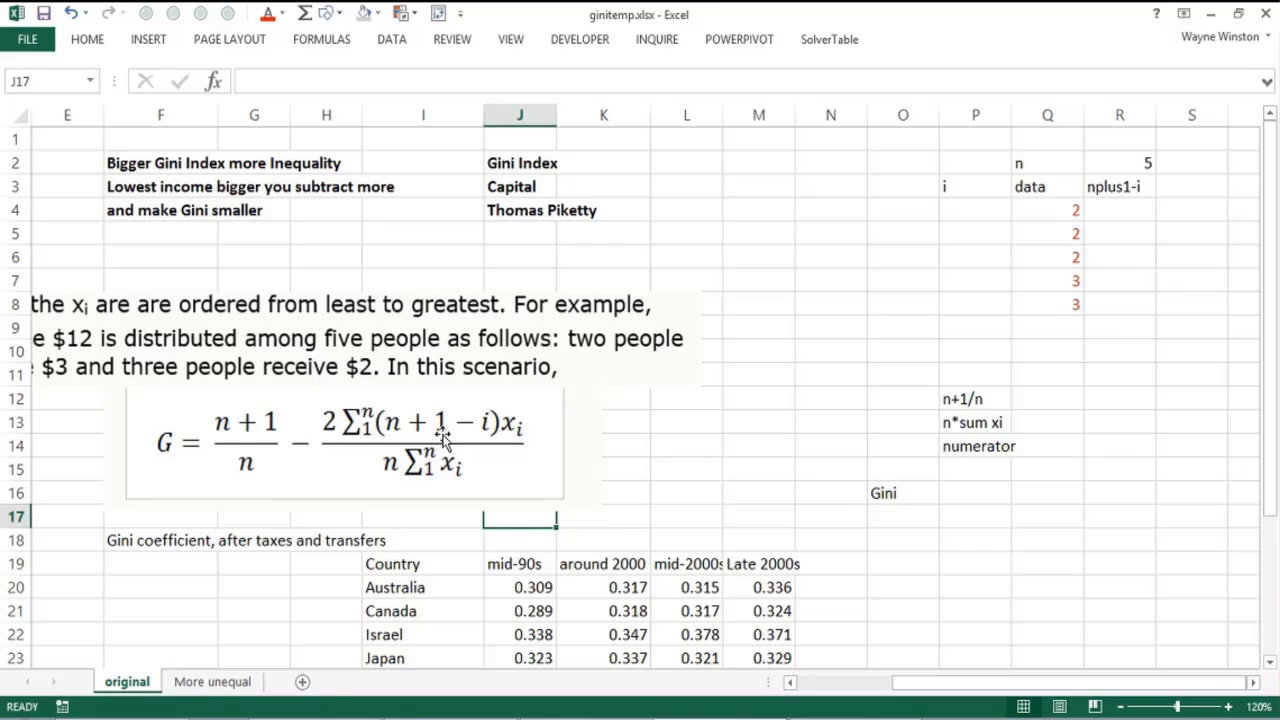
left_click(600, 430)
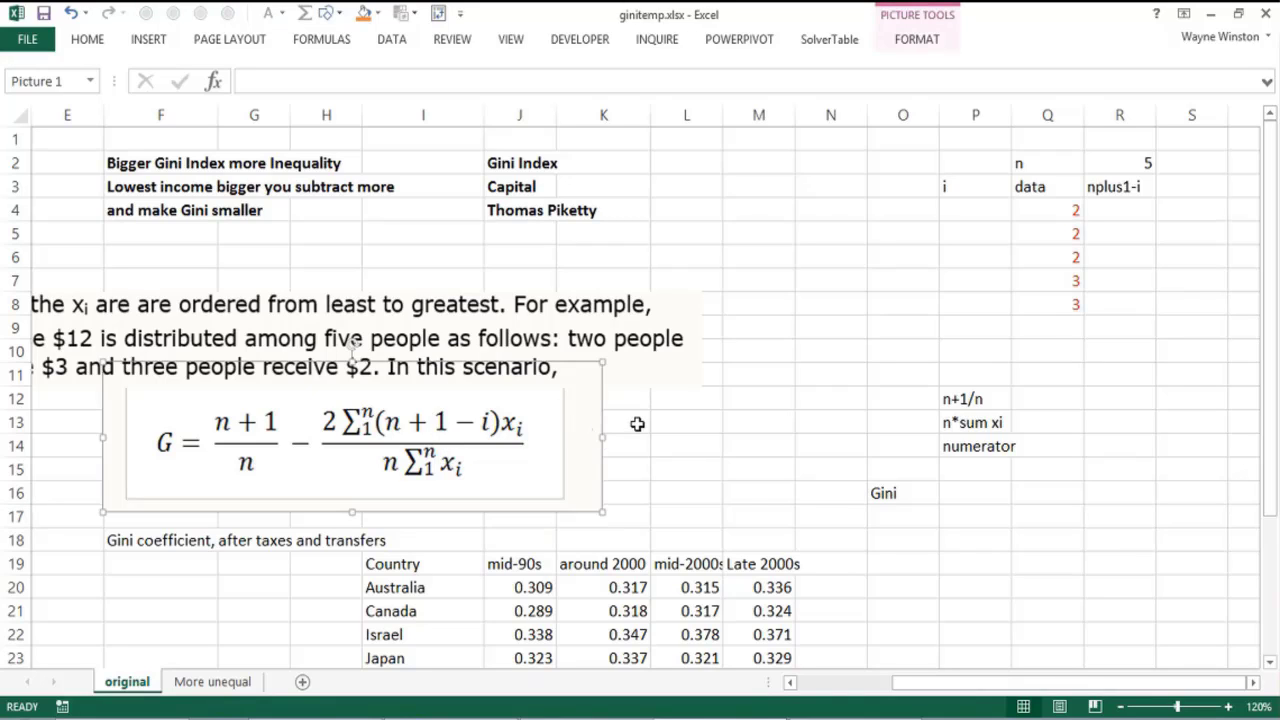
left_click(642, 425)
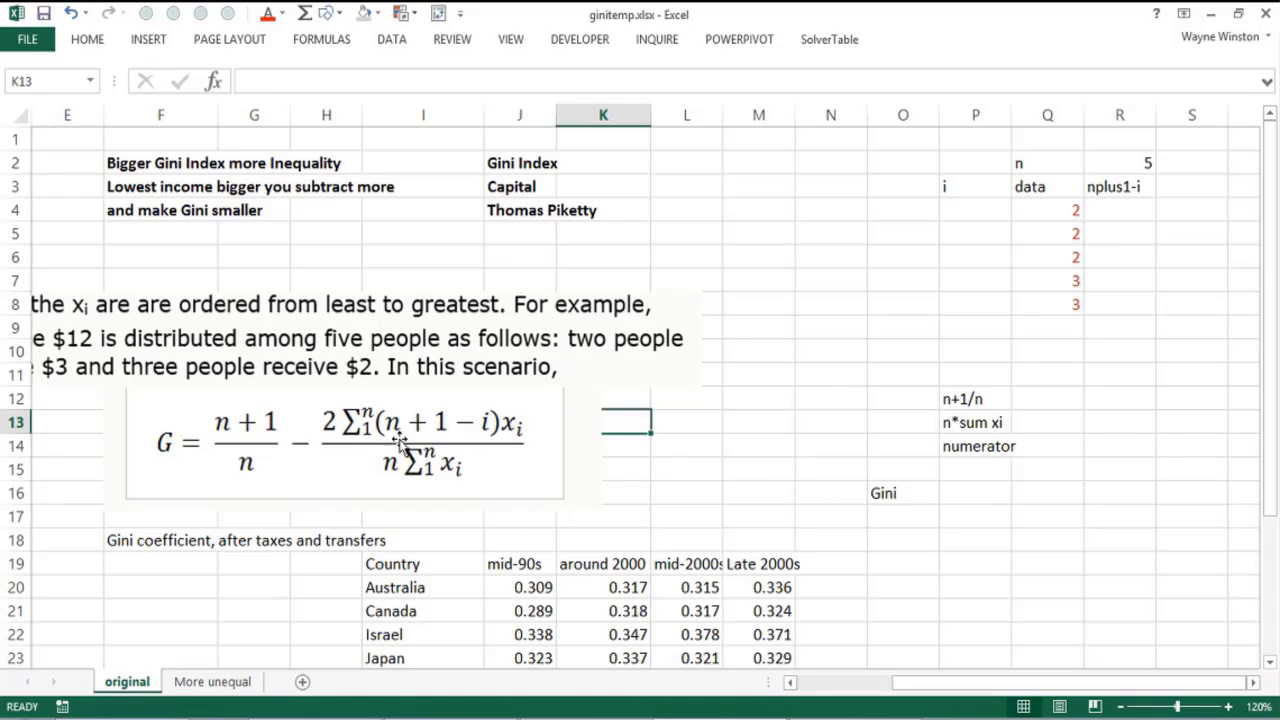
left_click(519, 453)
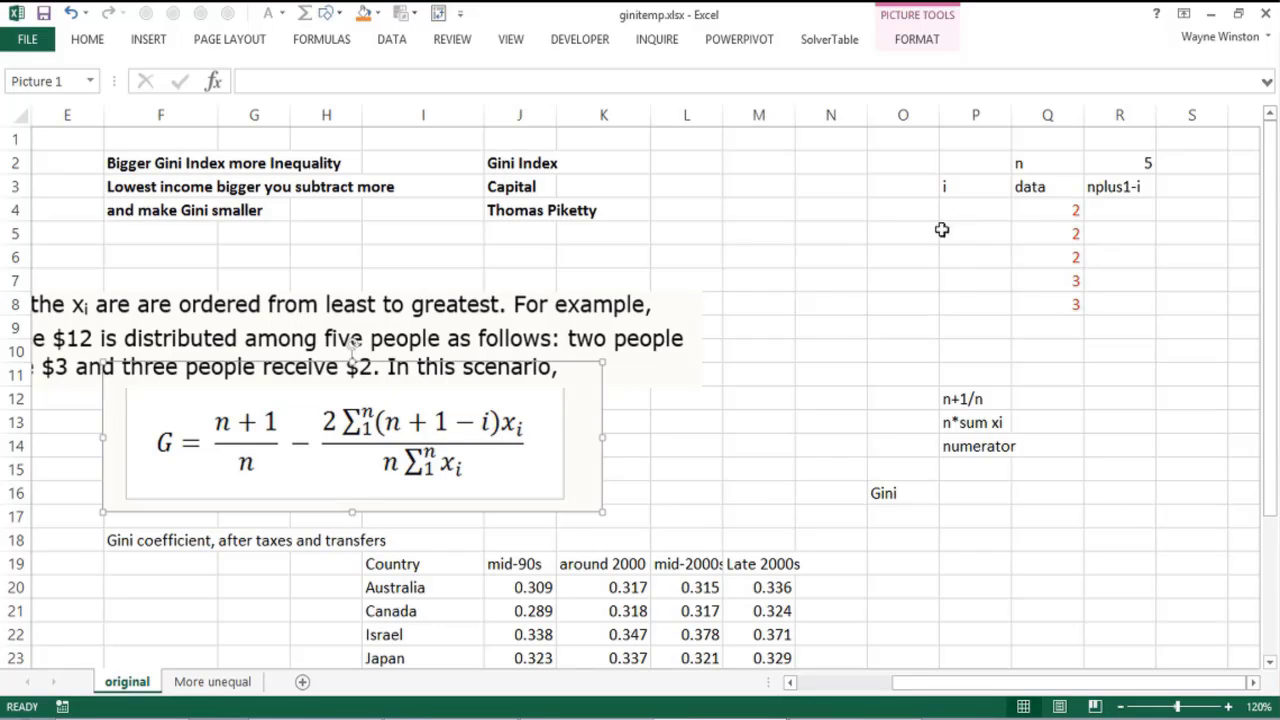
left_click(771, 366)
double_click(771, 366)
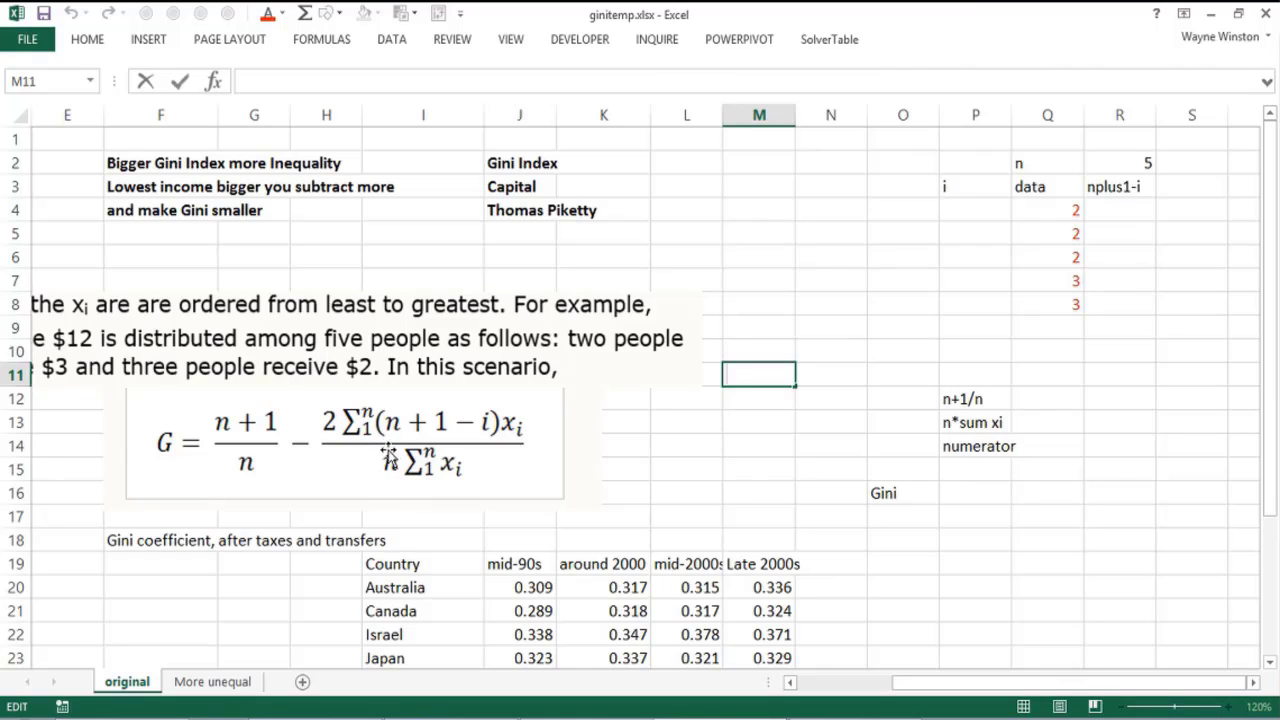
left_click_drag(660, 446, 662, 470)
Calculate the average of the mid-90s Gini coefficients in J18 with =average(J20:J31.
left_click(517, 543)
key("Down")
key("Down")
key("Down")
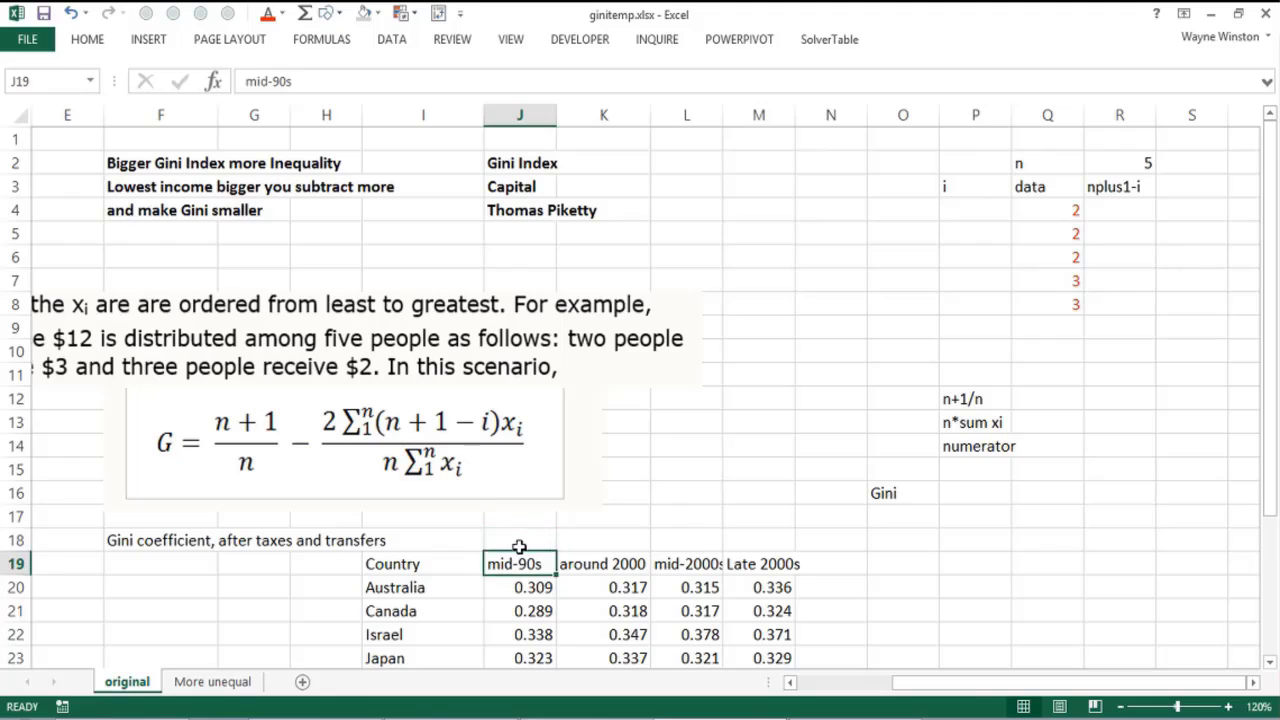
key("Down")
key("Down")
key("Up")
key("Up")
key("Up")
key("Up")
key("Up")
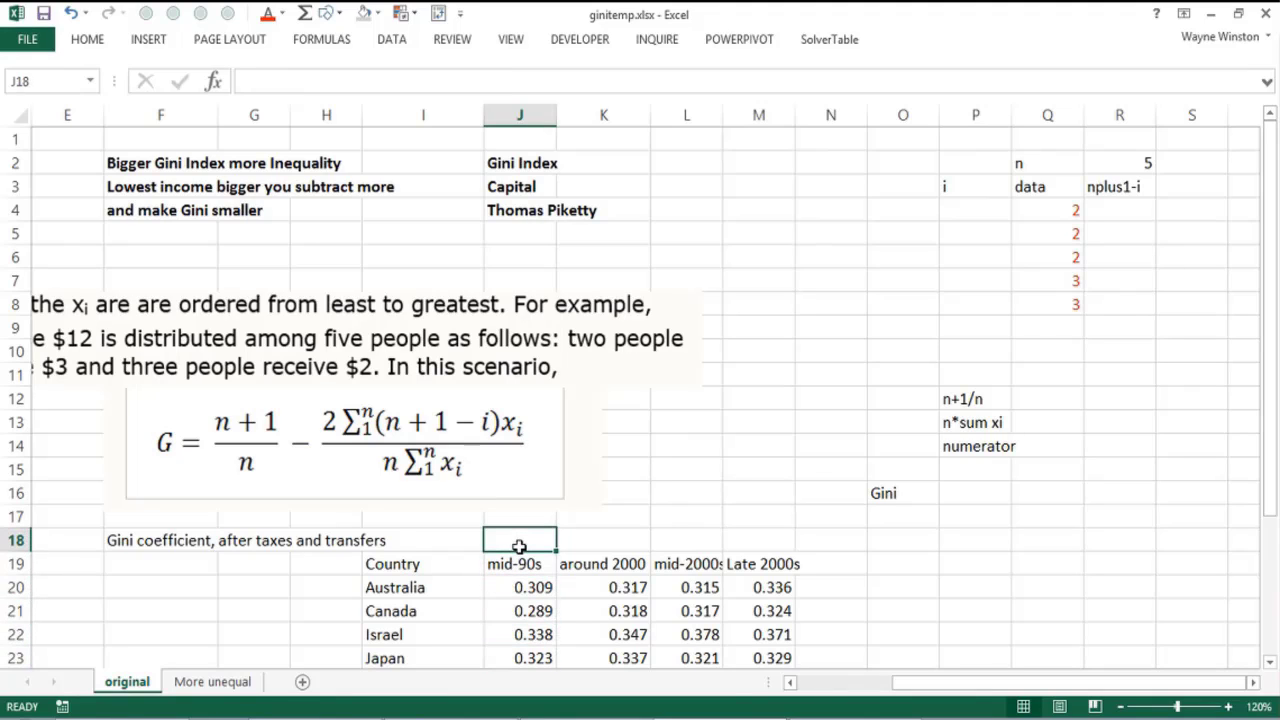
type("=av")
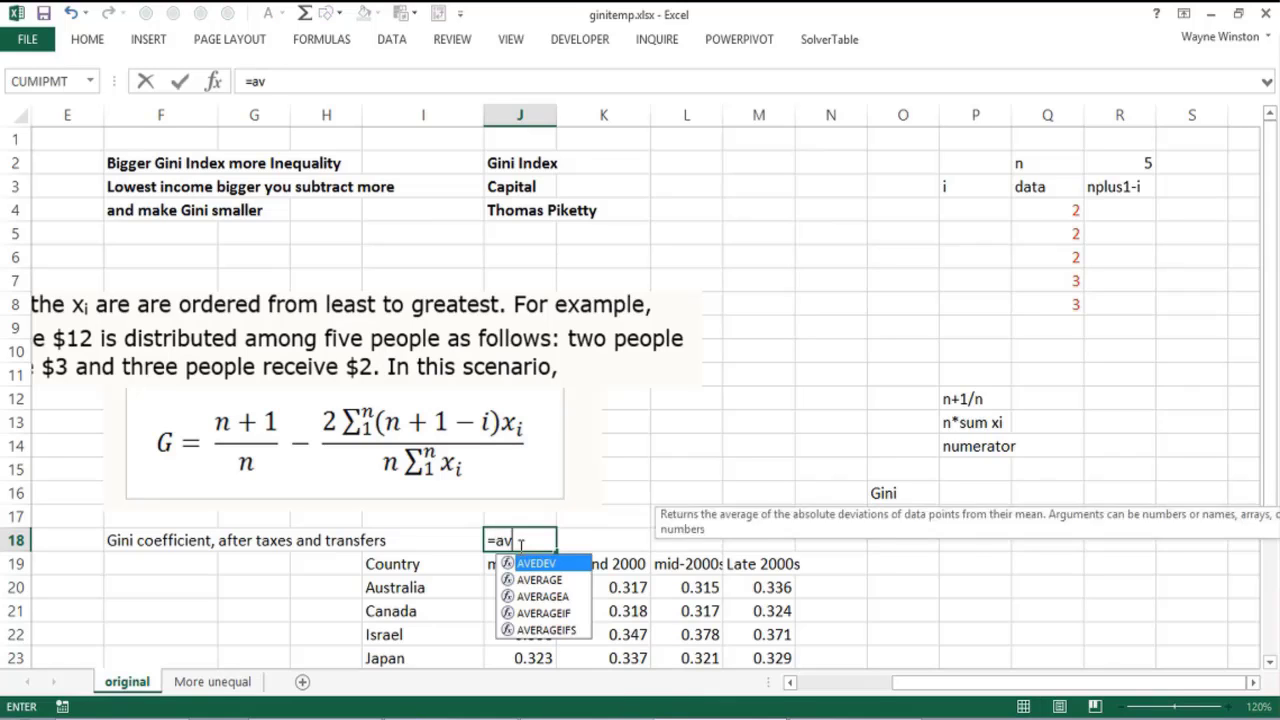
type("erage(")
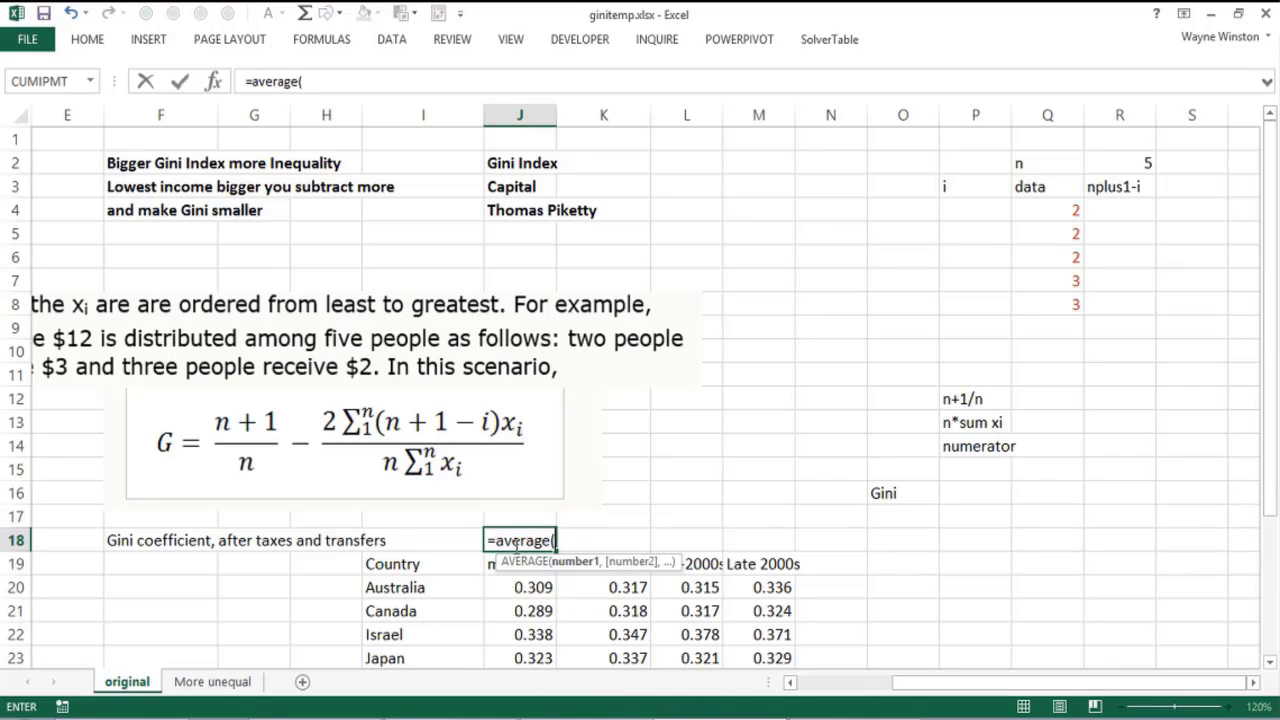
left_click(501, 585)
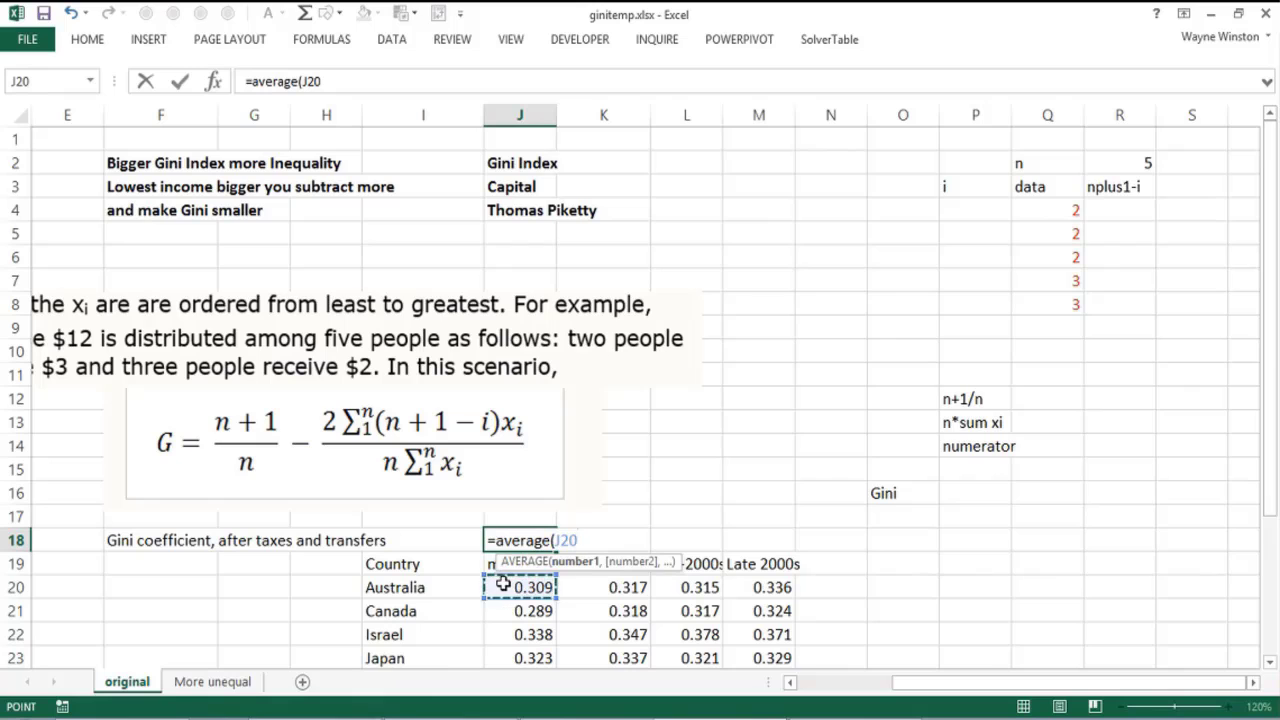
key("ctrl+shift+Down")
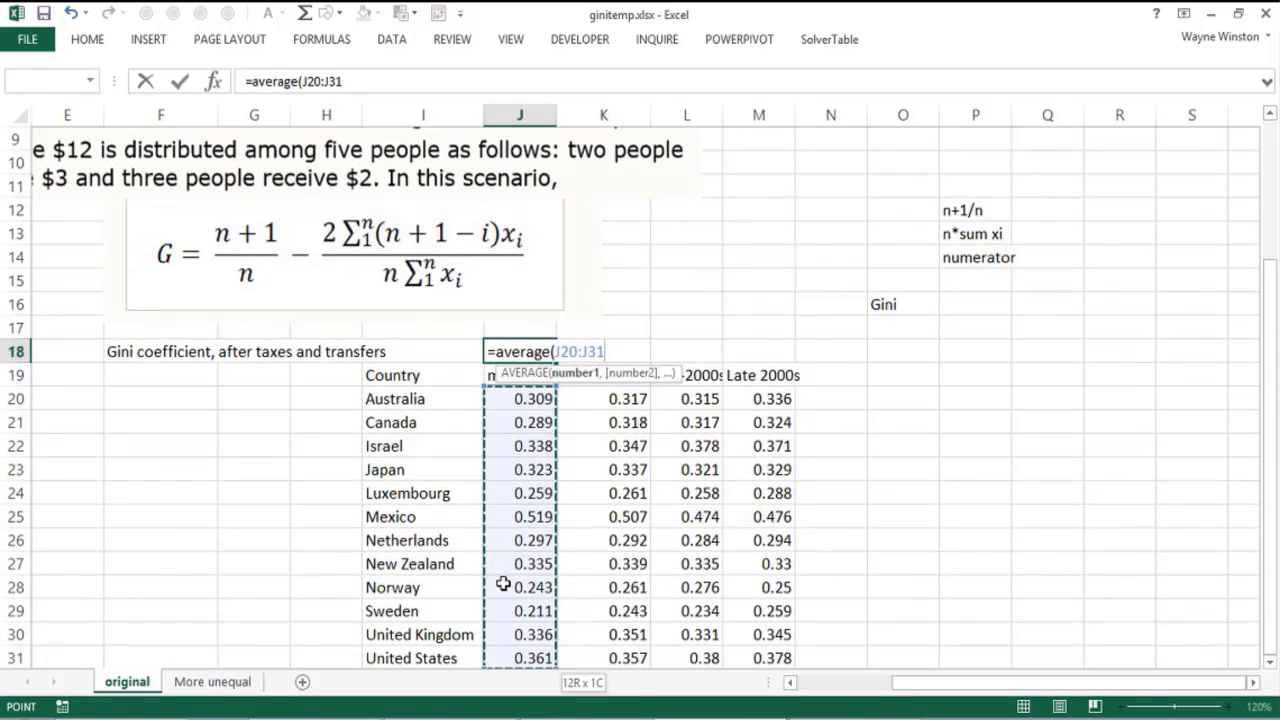
key("Return")
Copy the average formula from J18 across to M18 for the remaining periods.
key("Up")
key("Up")
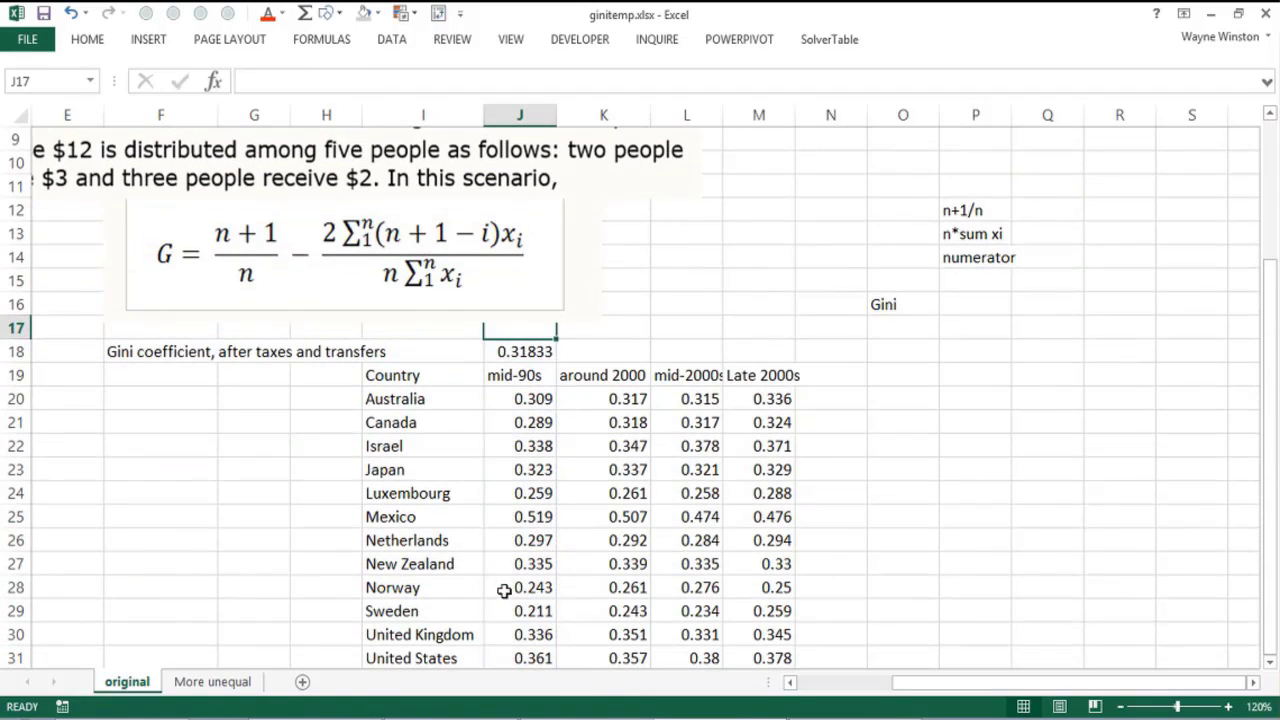
left_click(543, 351)
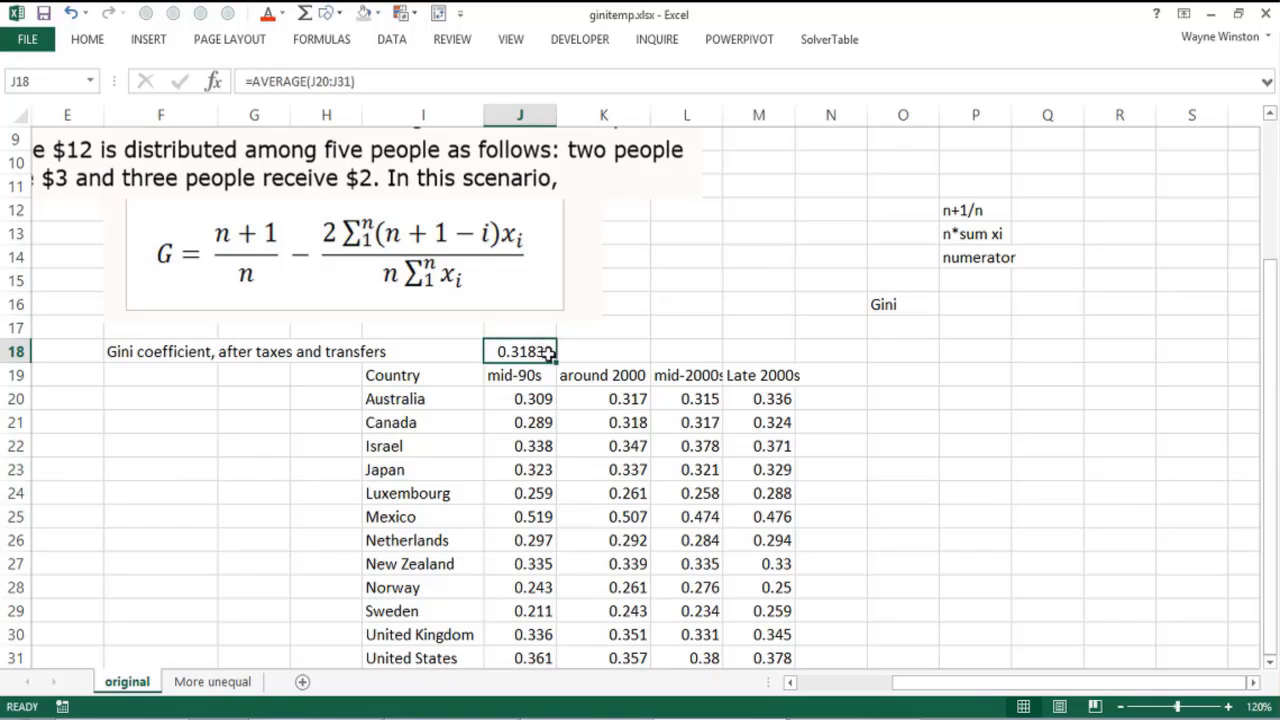
left_click_drag(555, 360, 762, 375)
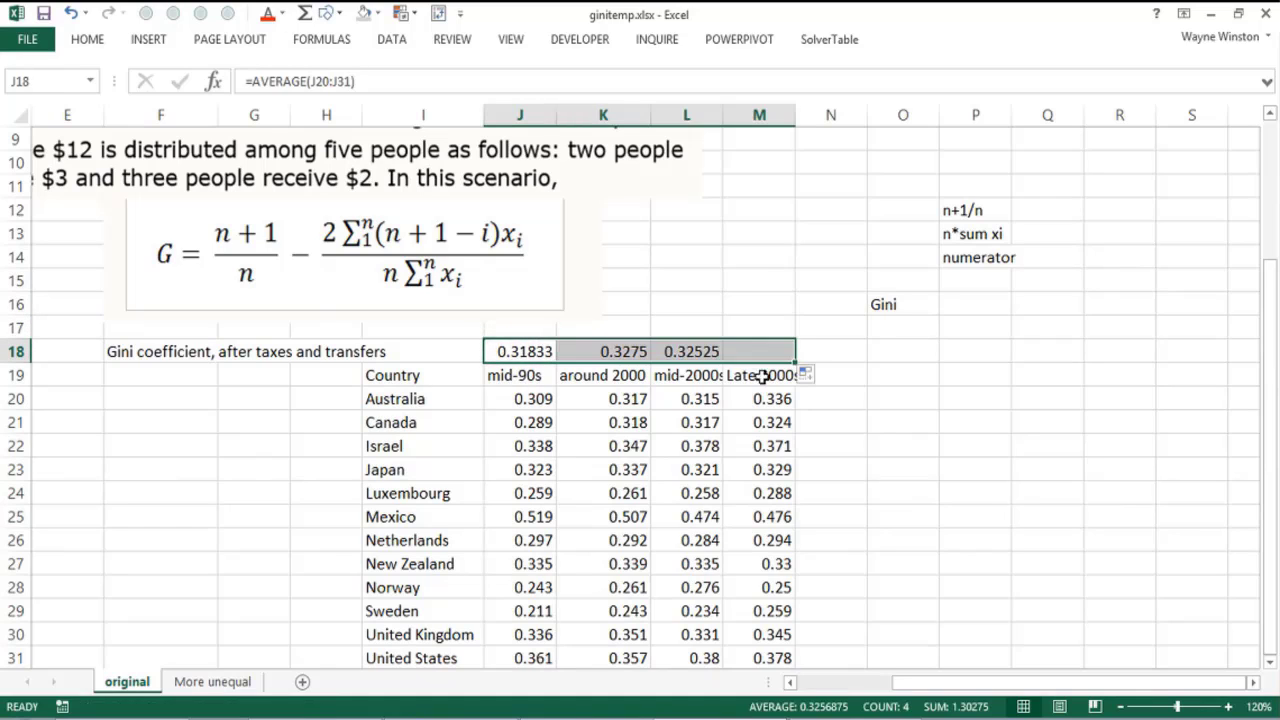
Inspect the late 2000s Gini coefficients for Mexico, Norway and Sweden.
left_click(761, 514)
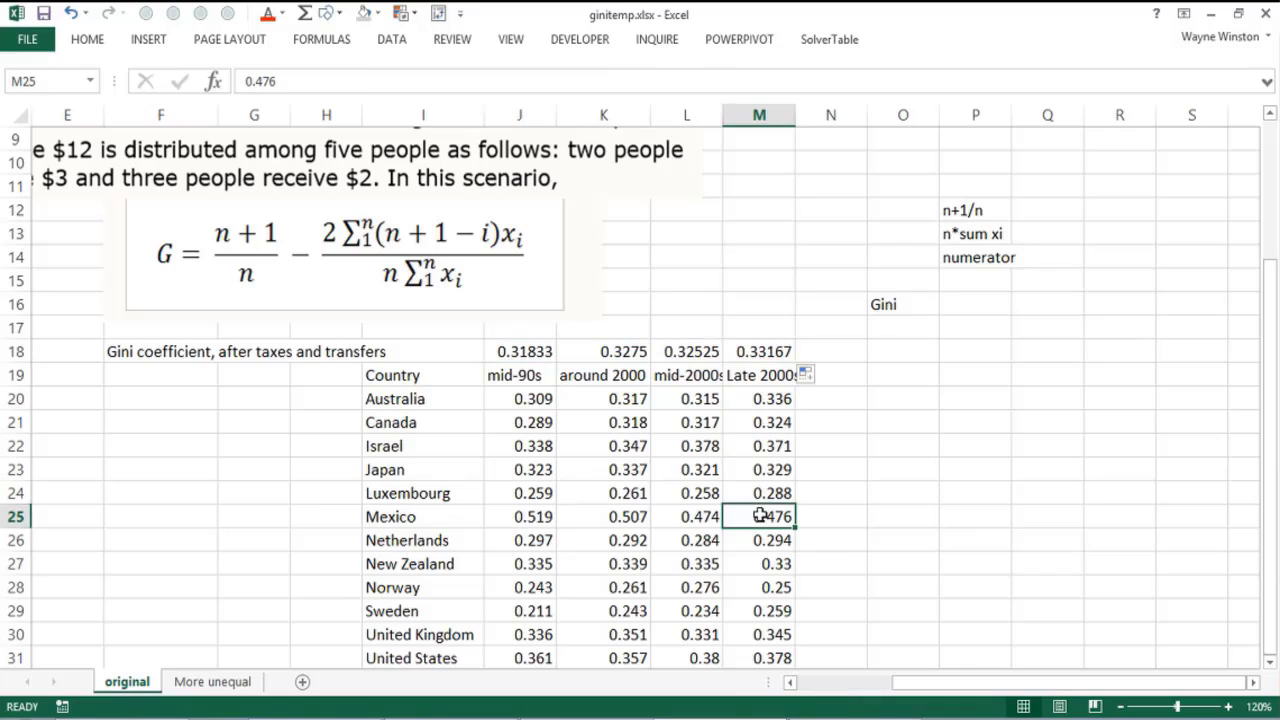
left_click(746, 590)
left_click(752, 610)
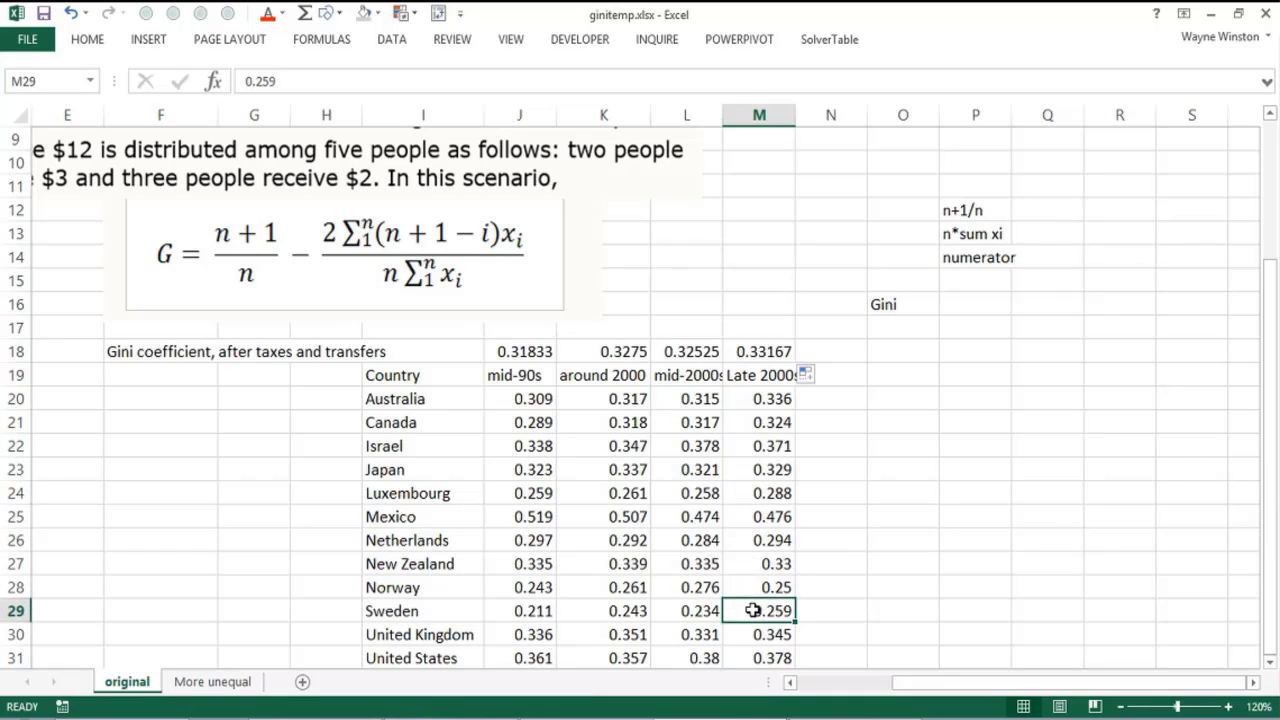
Inspect the late 2000s Gini coefficient for the United States.
left_click(820, 610)
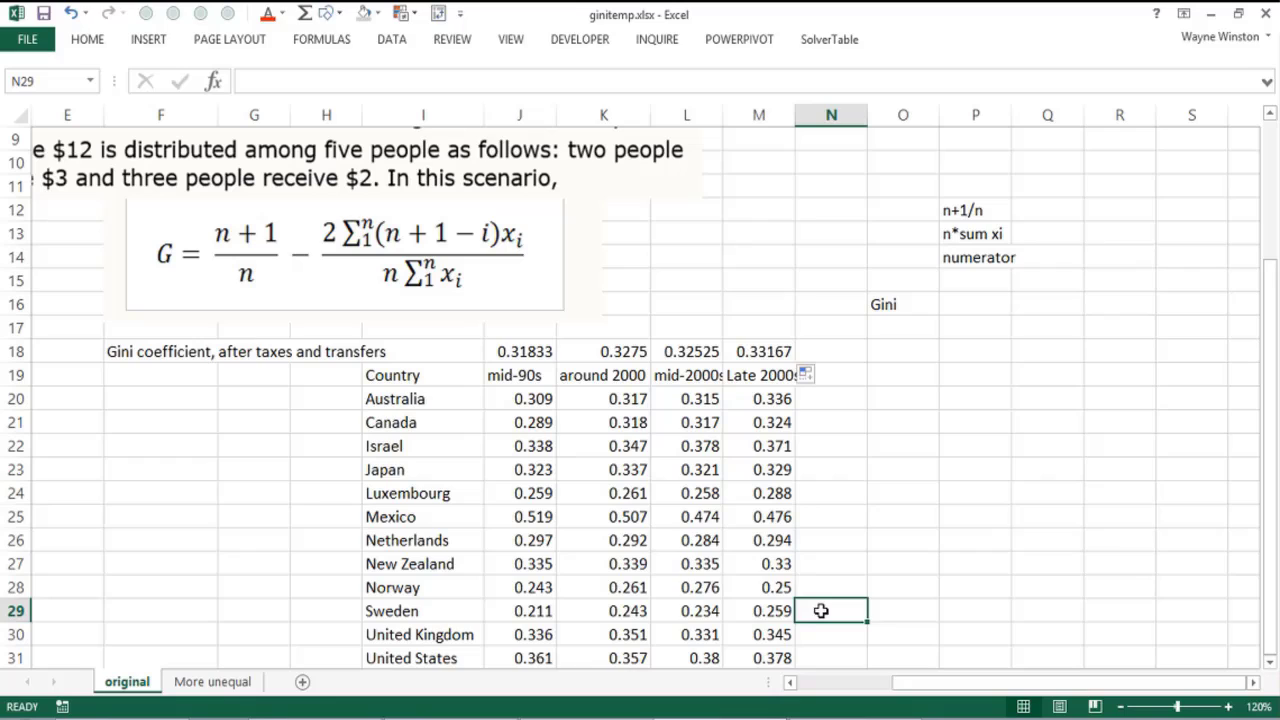
left_click(768, 658)
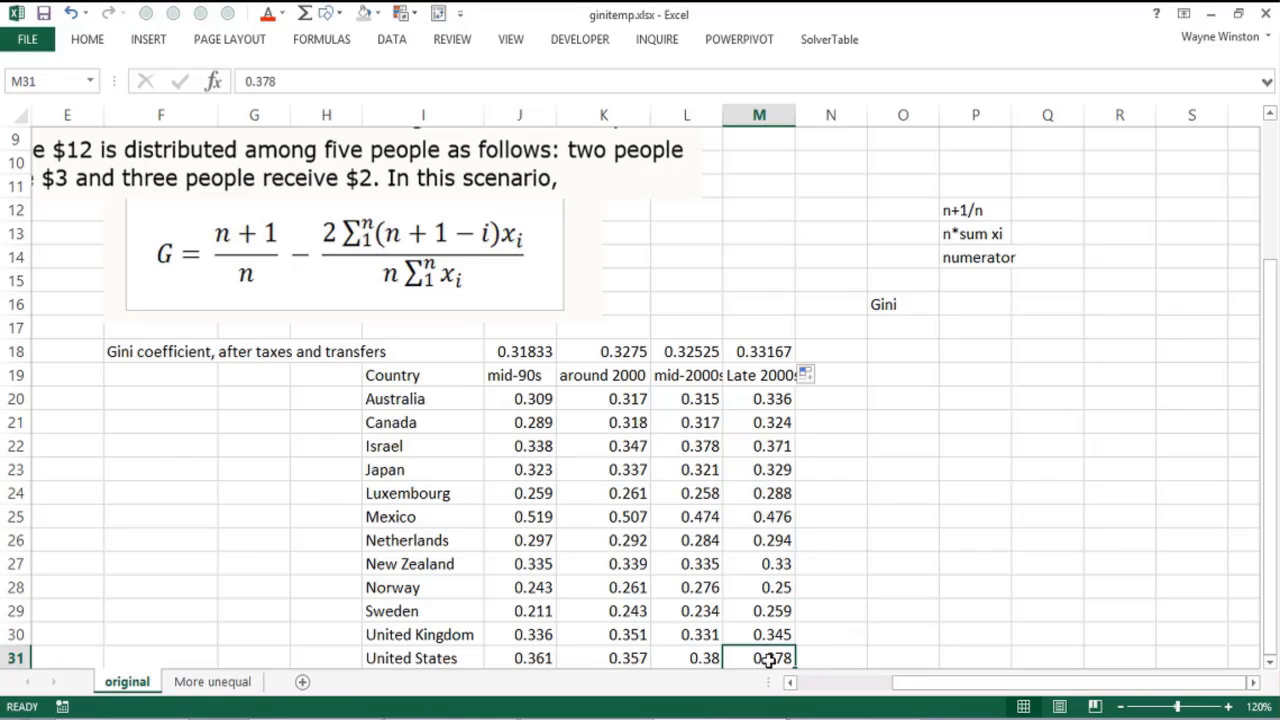
left_click(853, 626)
Examine the sample income data and the empty nplus1-i column in rows 4 to 8.
key("Up")
key("Up")
key("Up")
key("Up")
key("Up")
key("Up")
key("Up")
key("Up")
key("Up")
key("Up")
key("Up")
key("Up")
key("Up")
key("Up")
key("Up")
key("Up")
key("Up")
key("Up")
key("Up")
key("Up")
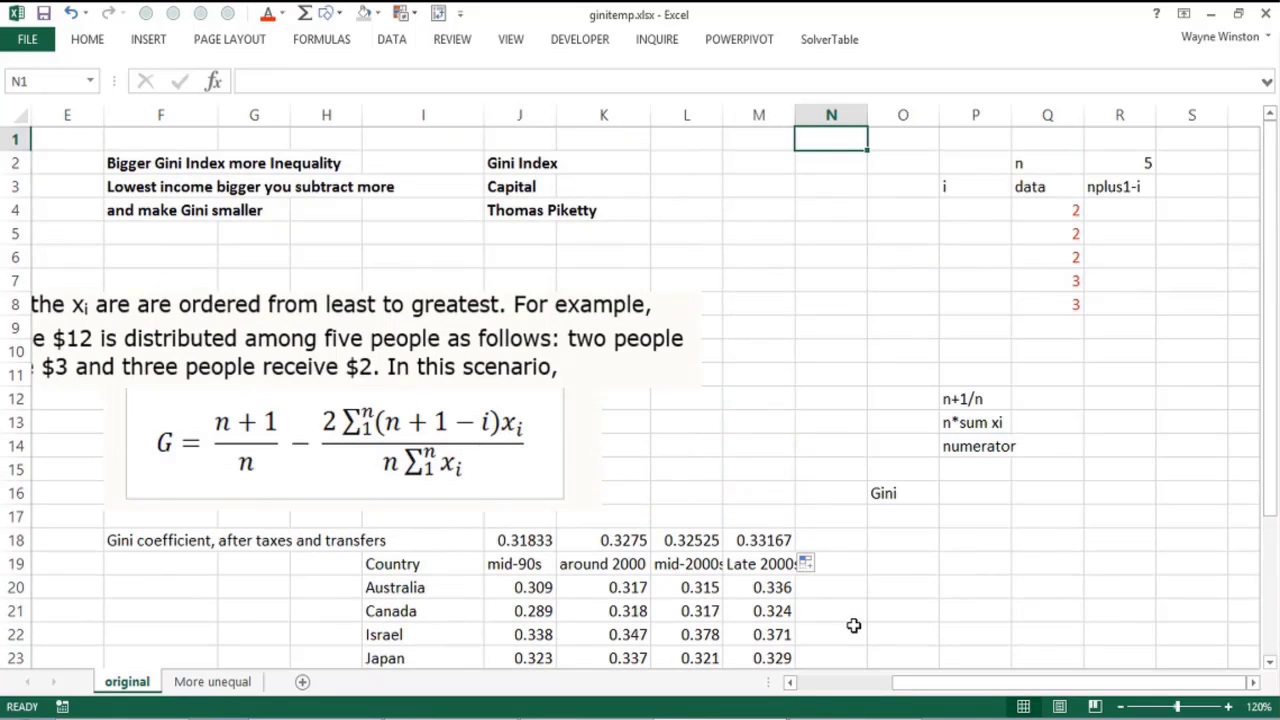
key("Right")
key("Right")
key("Right")
key("Right")
key("Down")
key("Down")
key("Down")
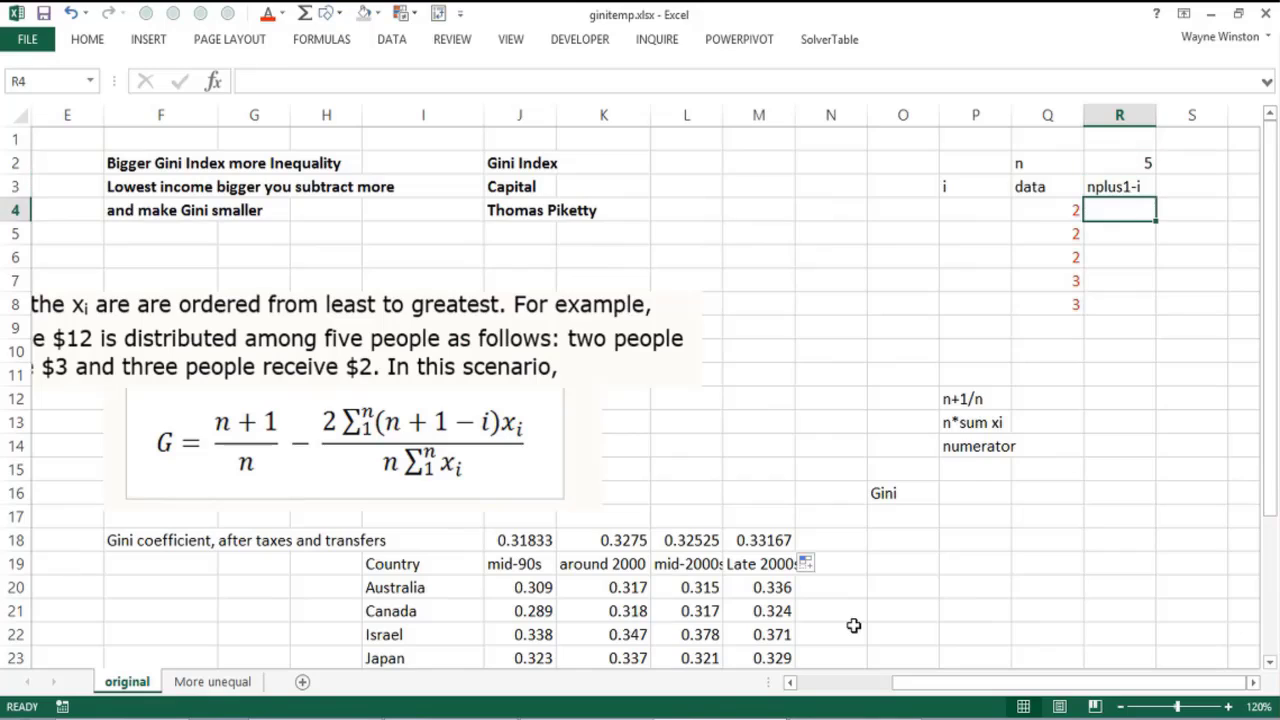
key("Down")
key("Down")
key("Down")
key("Down")
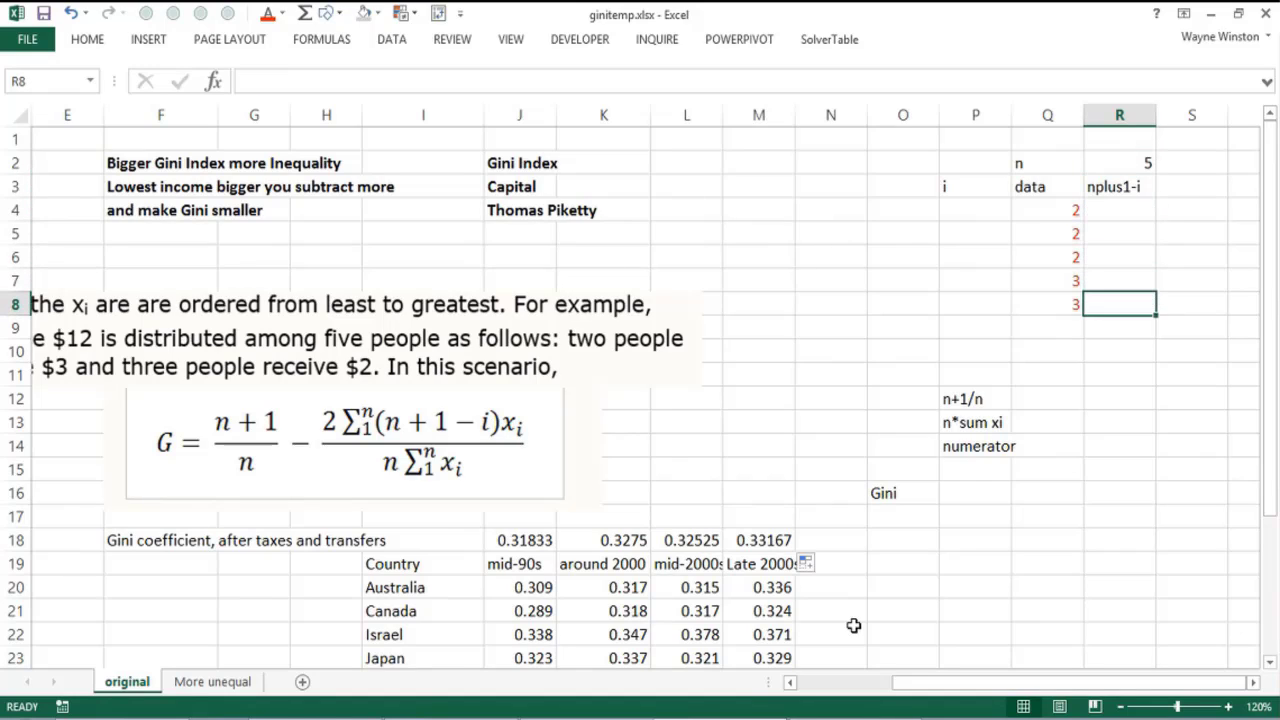
key("Left")
key("Up")
key("Up")
key("Up")
key("Up")
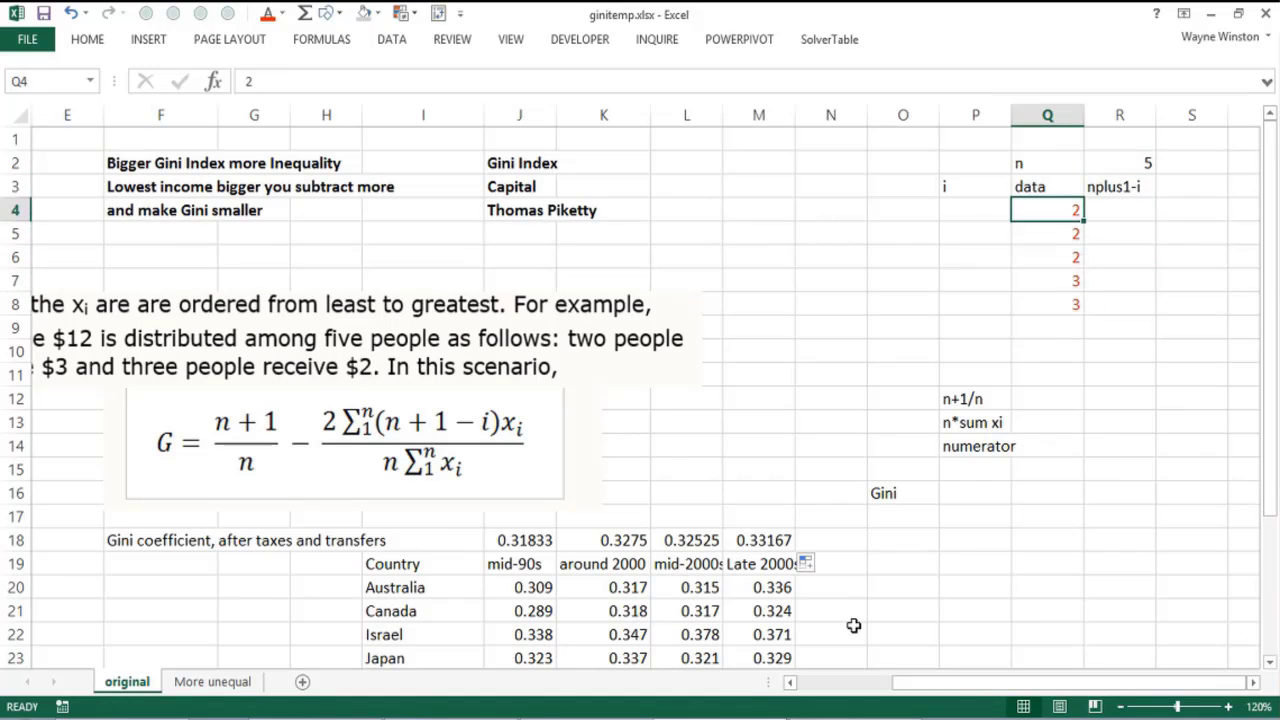
Number the five sample incomes 1, 2, 3, 4 and 5 in the i column, cells P4 to P8.
key("Left")
type("1")
key("Return")
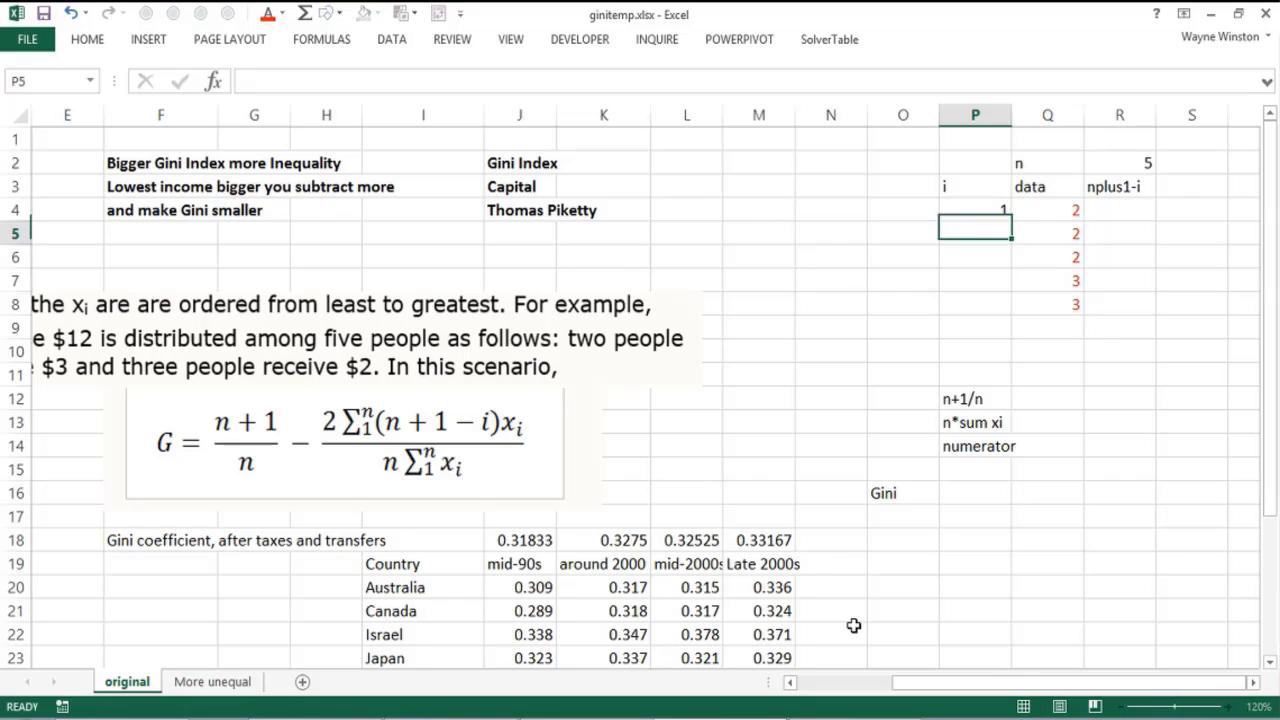
type("2")
key("Return")
type("3")
key("Return")
type("4")
key("Return")
type("5")
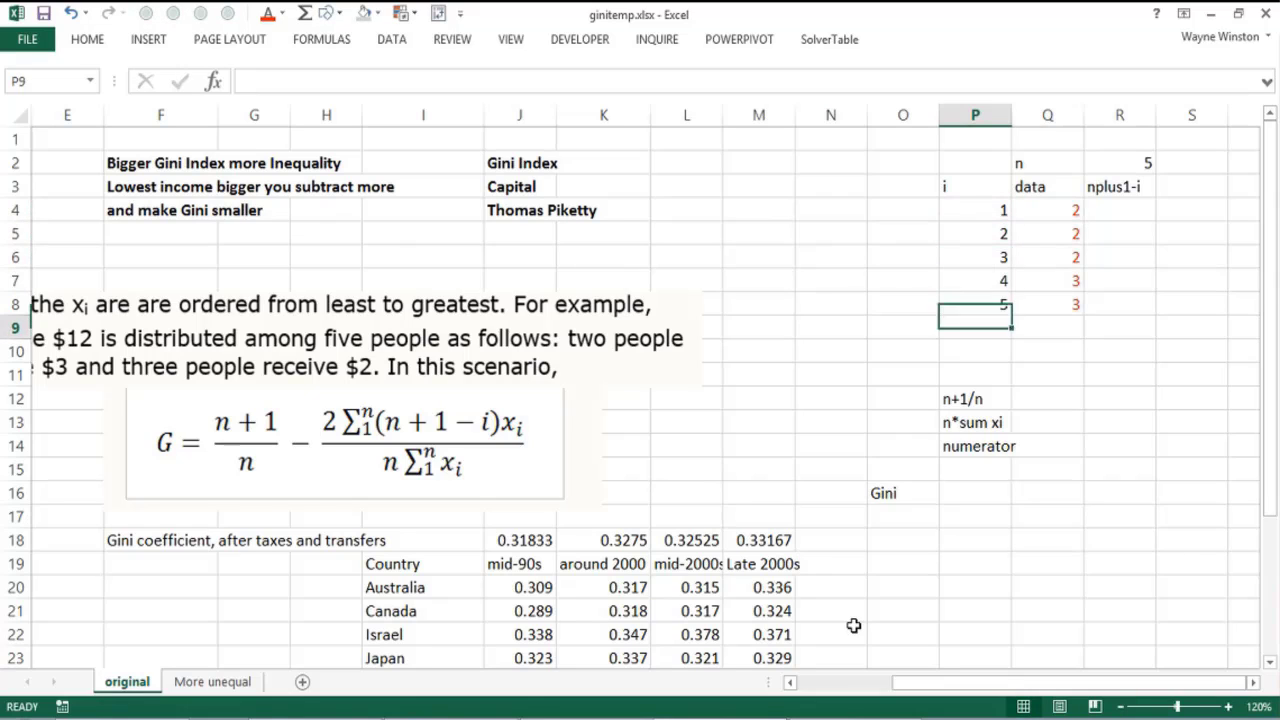
key("Return")
Review the Gini formula picture for the terms to compute from the sample data.
key("Right")
key("Up")
key("Left")
key("Left")
key("Left")
key("Left")
key("Left")
key("Left")
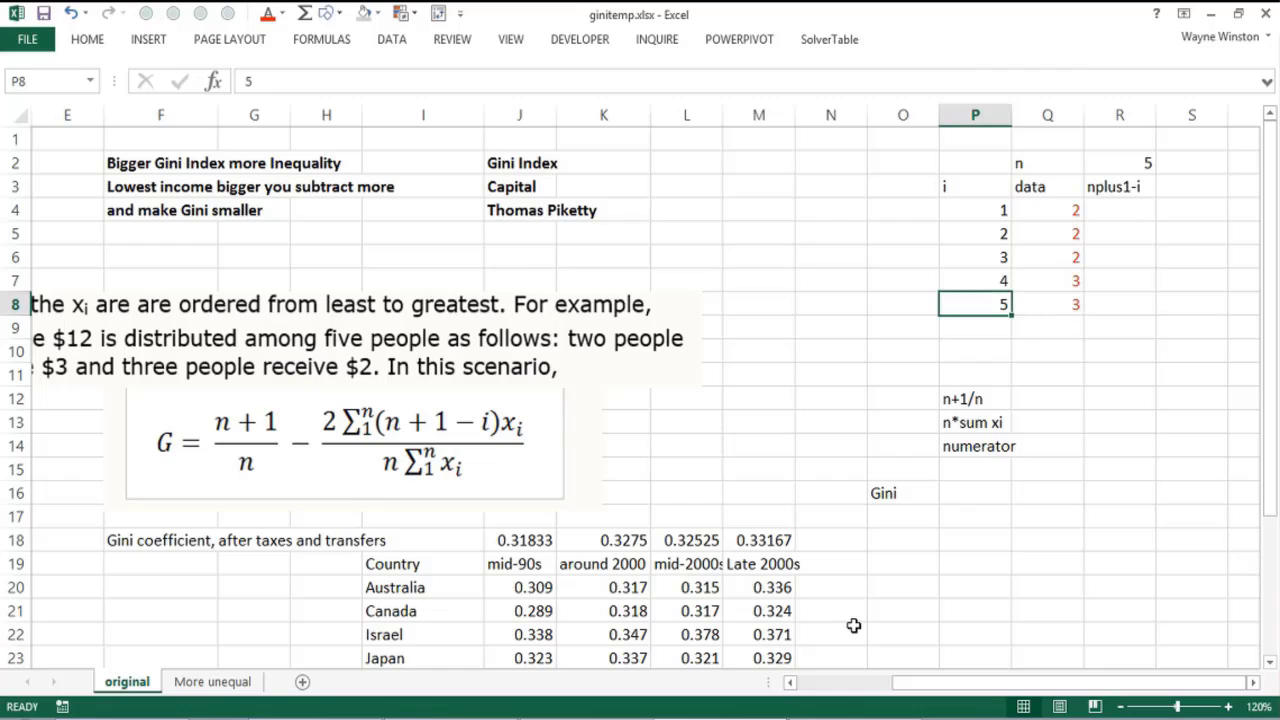
key("Left")
key("Left")
key("Left")
key("Left")
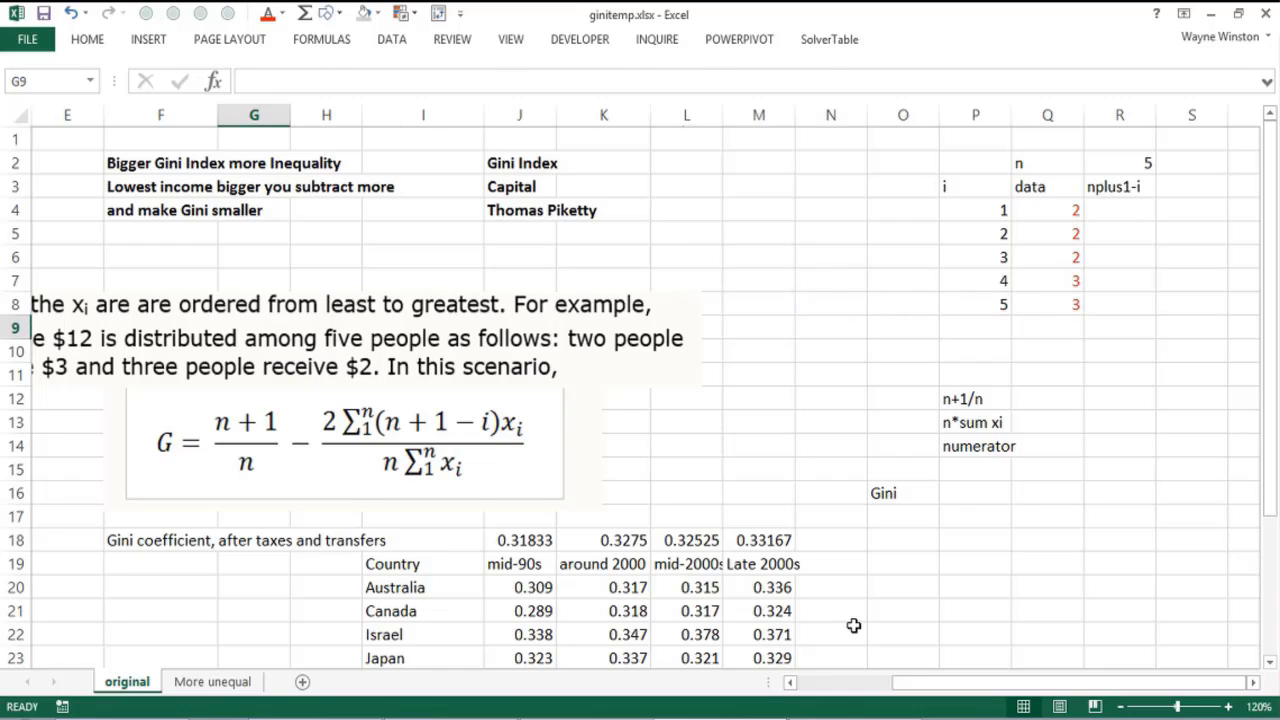
key("Down")
key("Down")
key("Down")
key("Down")
key("Down")
key("Down")
key("Down")
key("Down")
key("Down")
Calculate the n+1/n term in Q12 with =(R2+1)/R2.
key("Right")
key("Right")
key("Right")
key("Right")
key("Right")
key("Right")
key("Right")
key("Right")
key("Right")
key("Right")
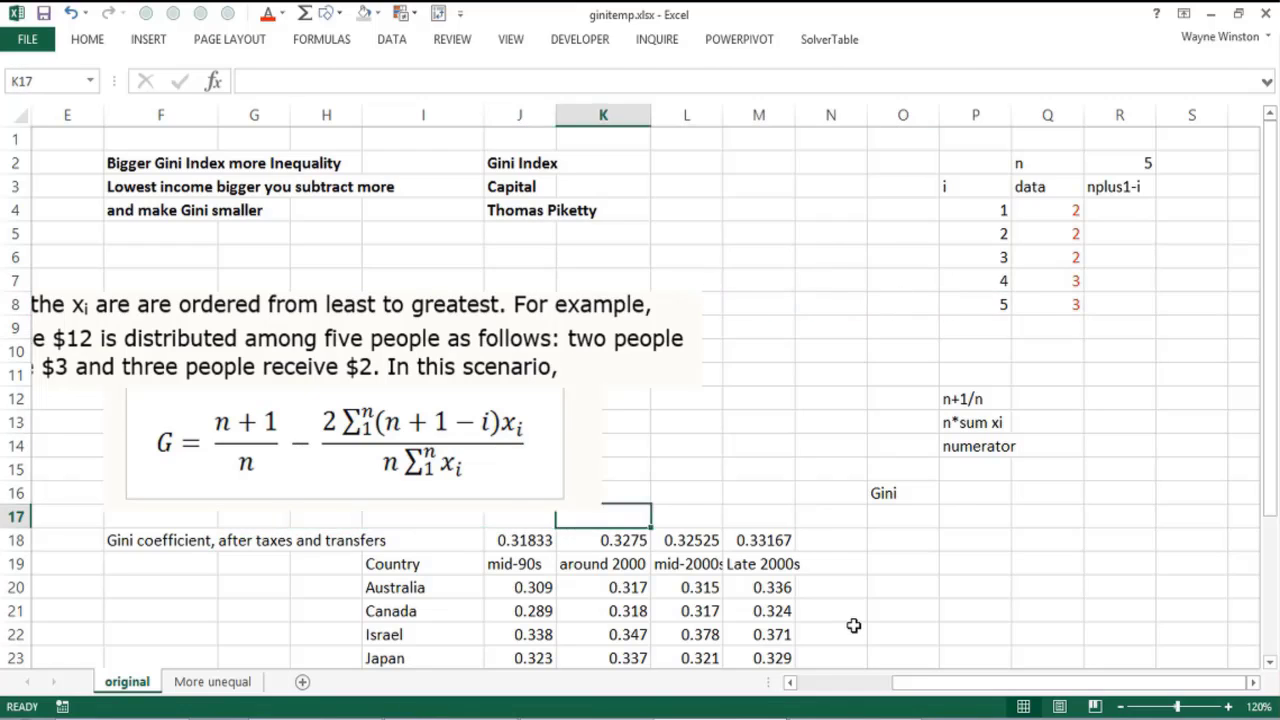
key("Up")
key("Up")
key("Up")
key("Up")
key("Up")
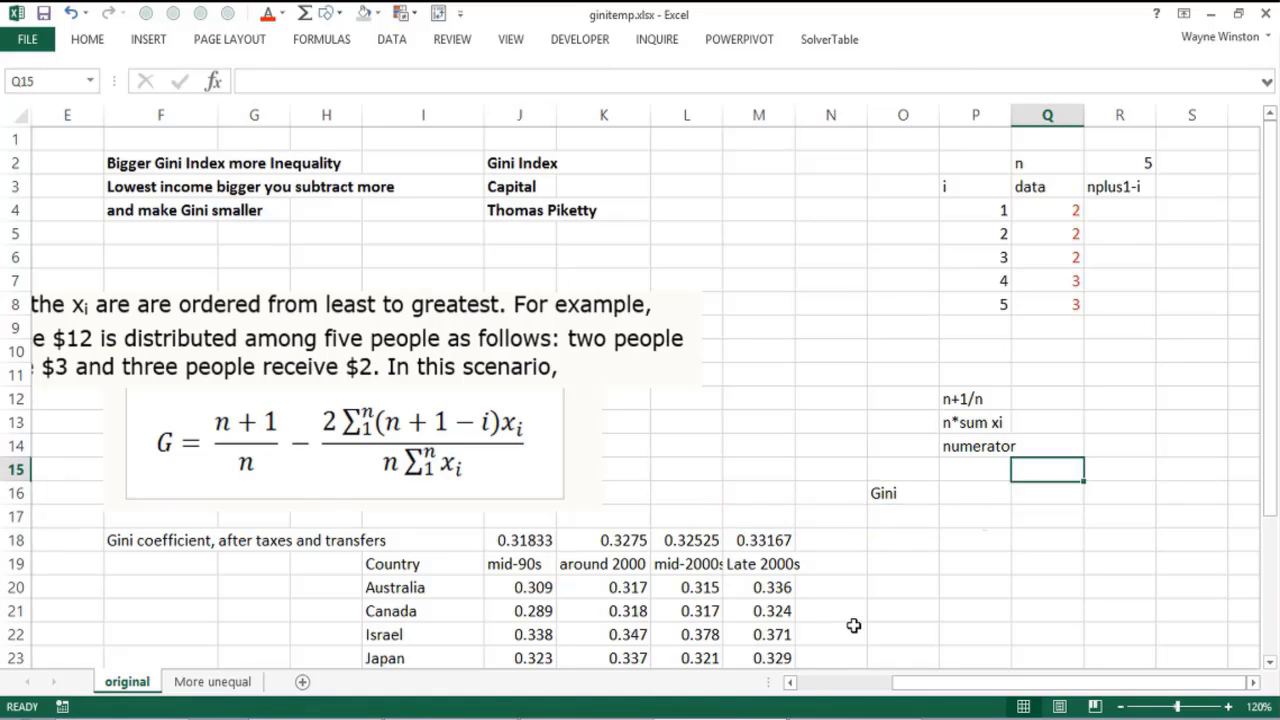
type("=(")
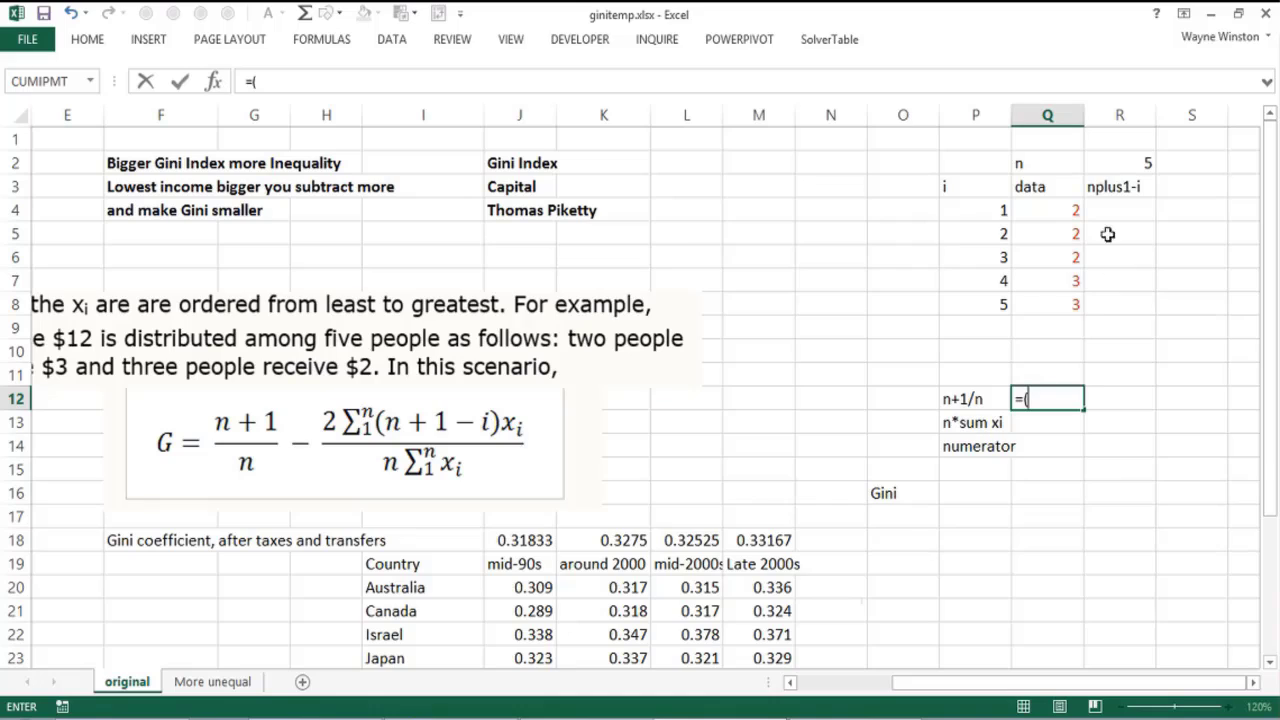
left_click(1113, 162)
type("+")
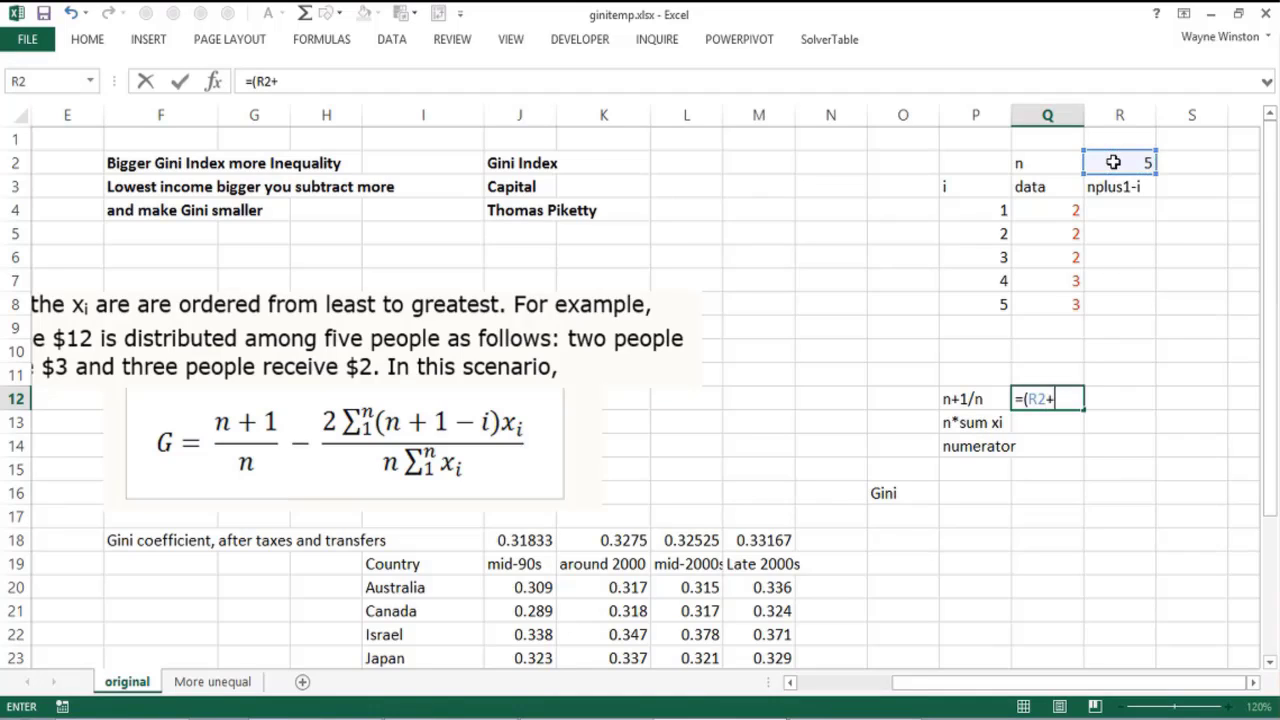
type("1)/")
left_click(1113, 163)
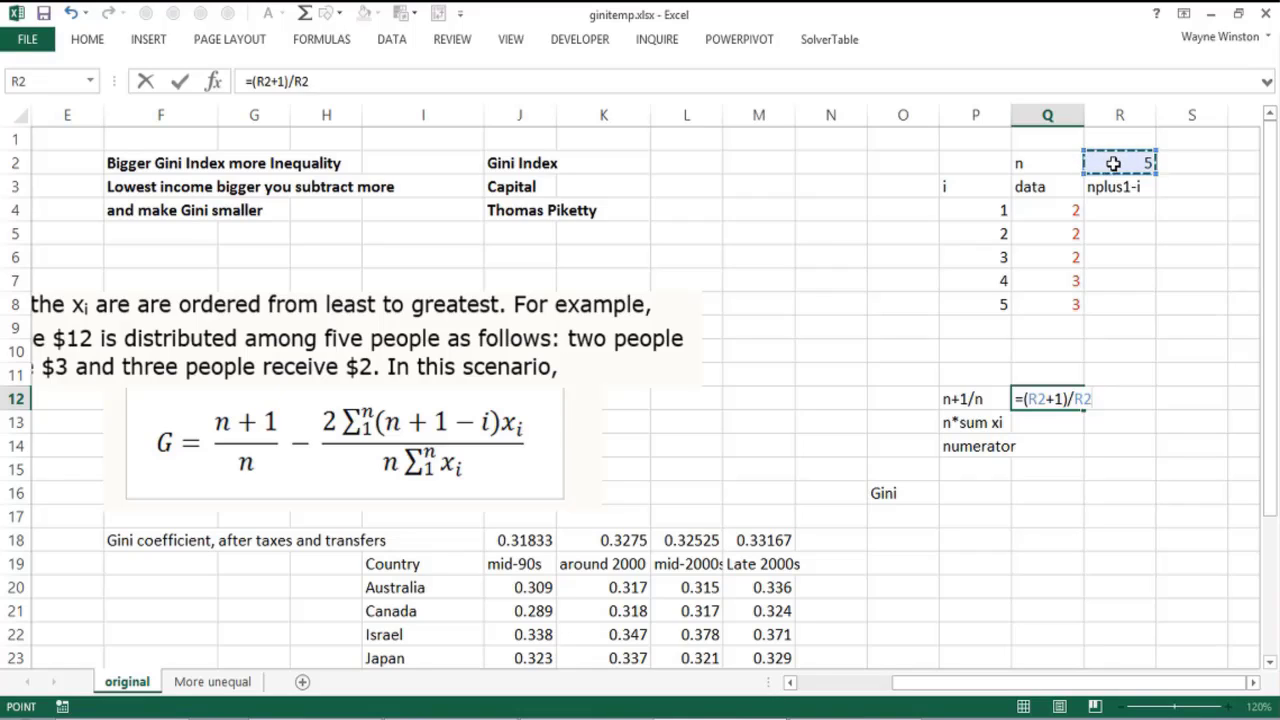
key("Return")
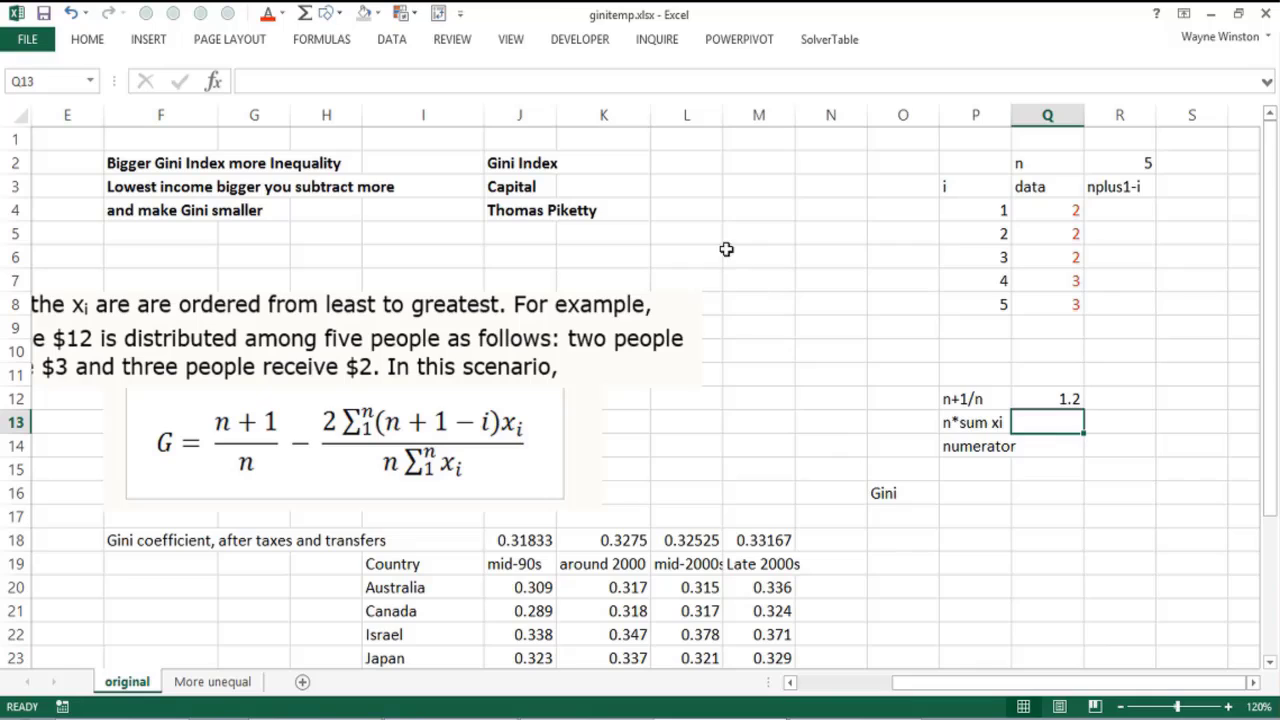
Enter the order-of-operations mnemonic "Please Excuse My Dear Aunt Sally" in H5.
left_click(322, 236)
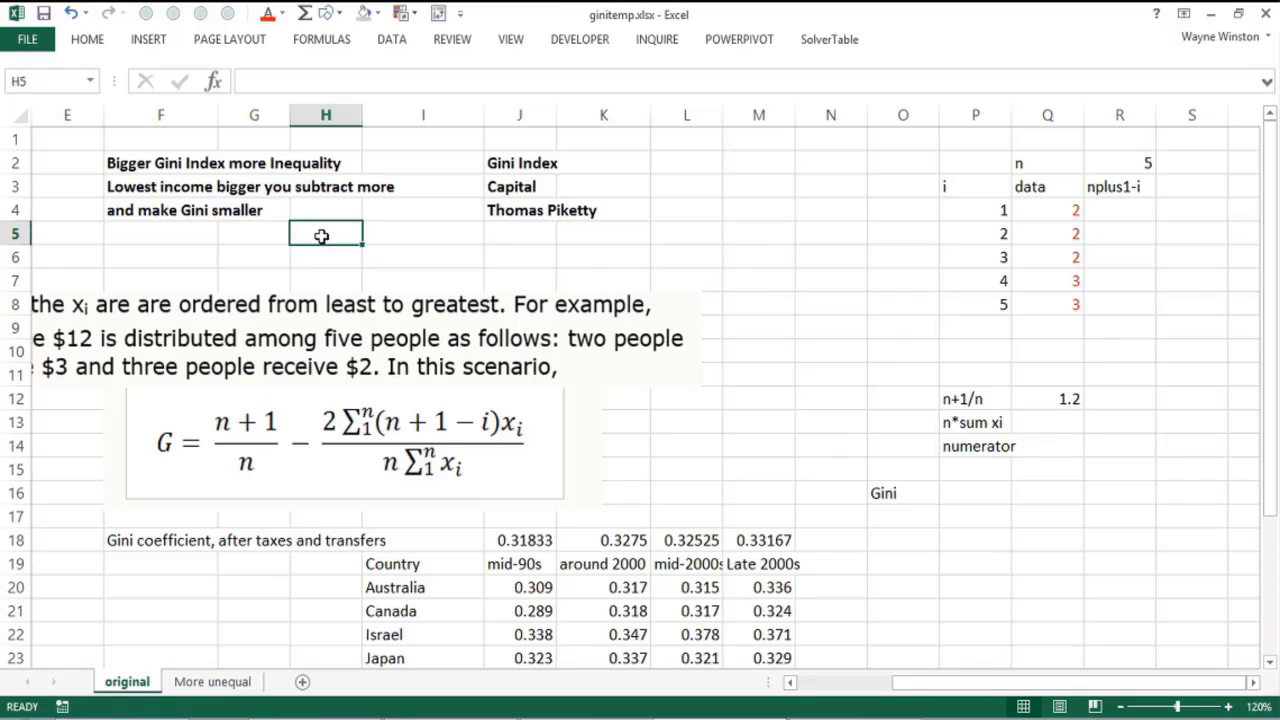
type("Please Exxuse")
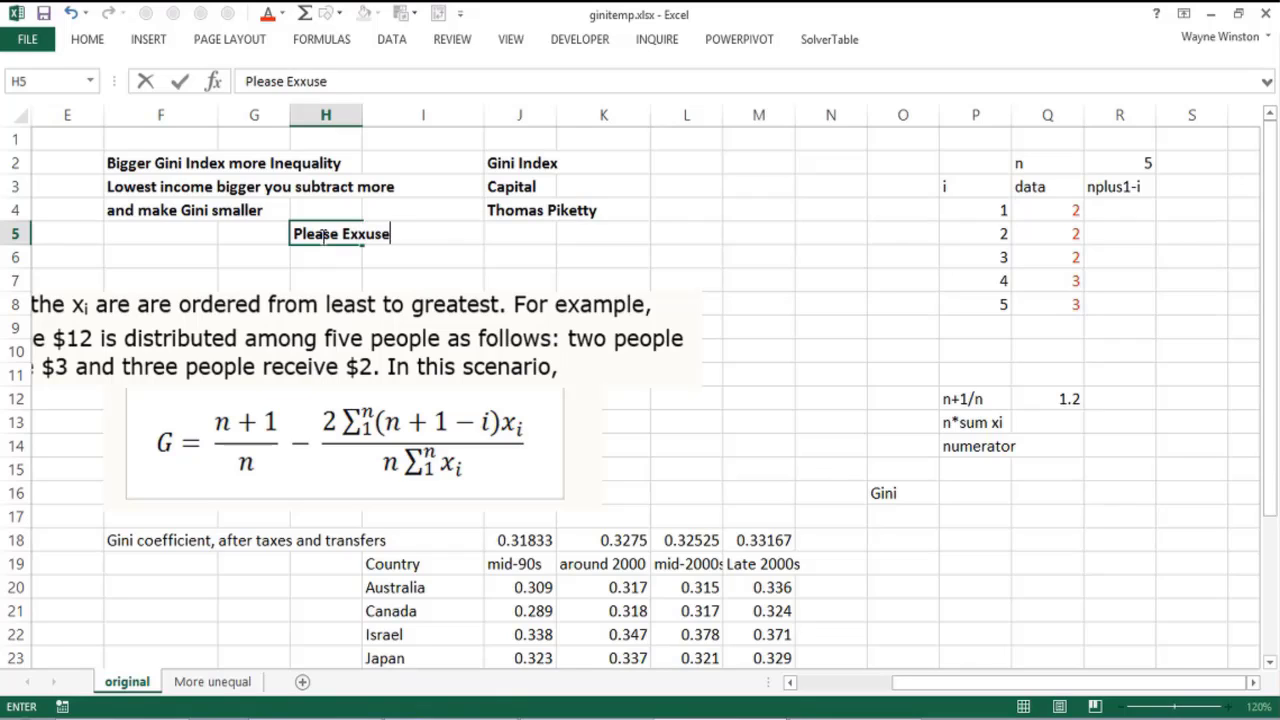
key("BackSpace")
key("BackSpace")
key("BackSpace")
key("BackSpace")
type("cuse My D")
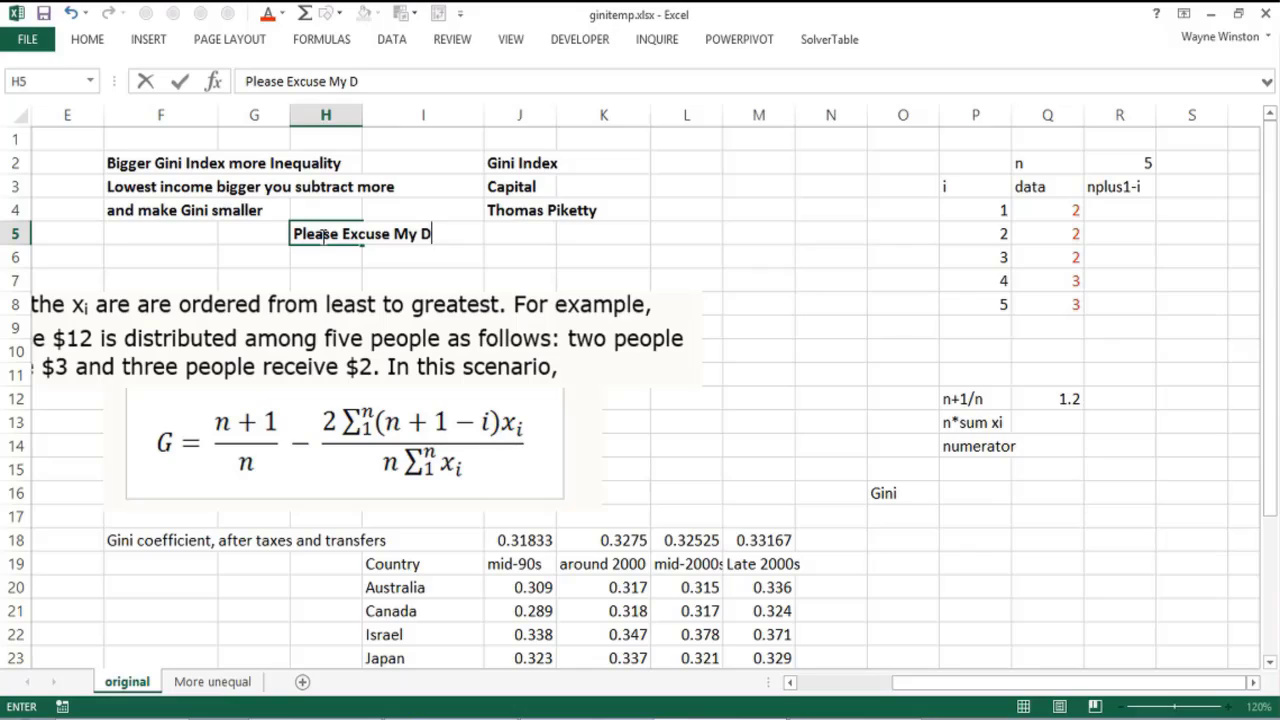
type("ear Aunt Sally")
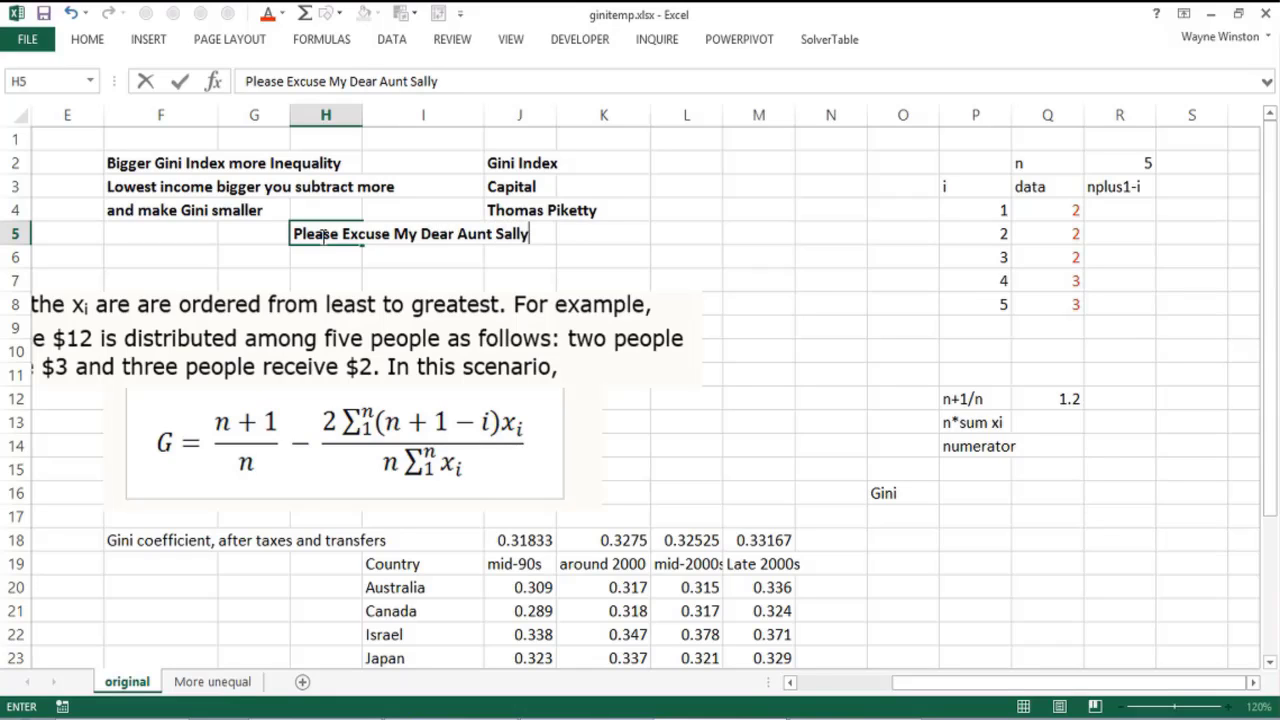
key("Return")
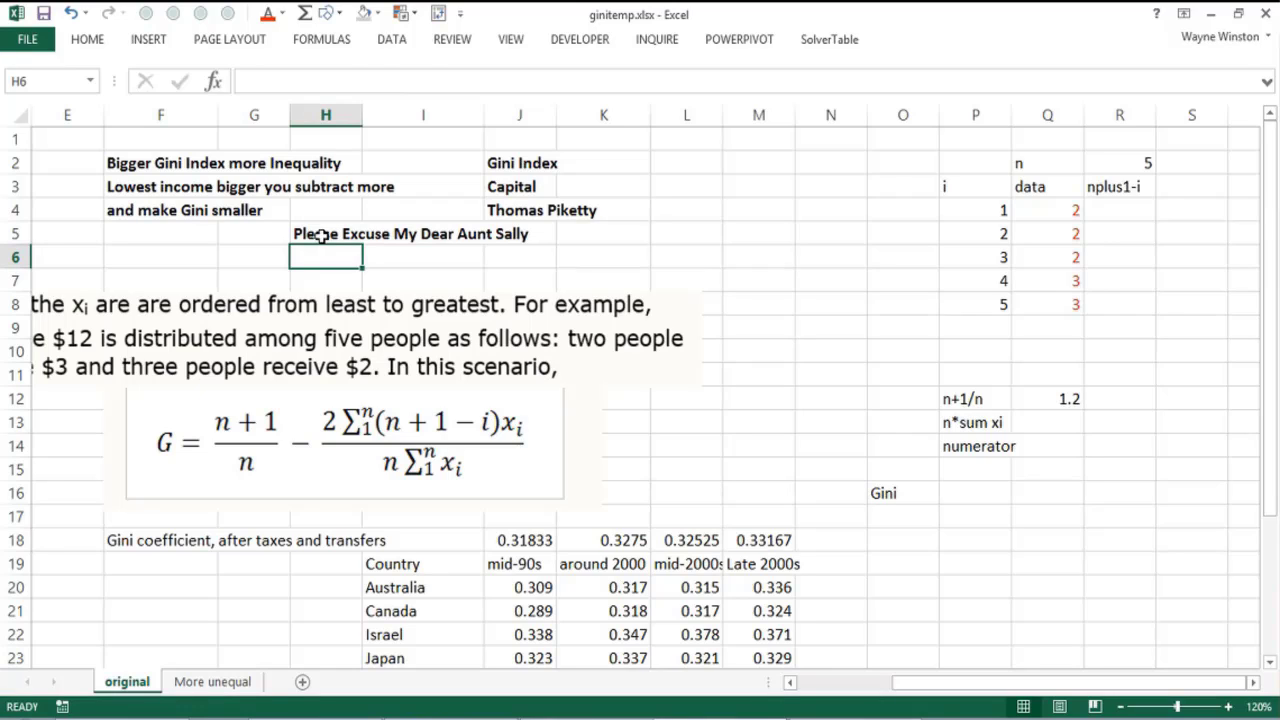
Spell out the mnemonic in H6 as "Parentheses Exponentials , Multiplication Division Addition Subtract".
type("Parenthes")
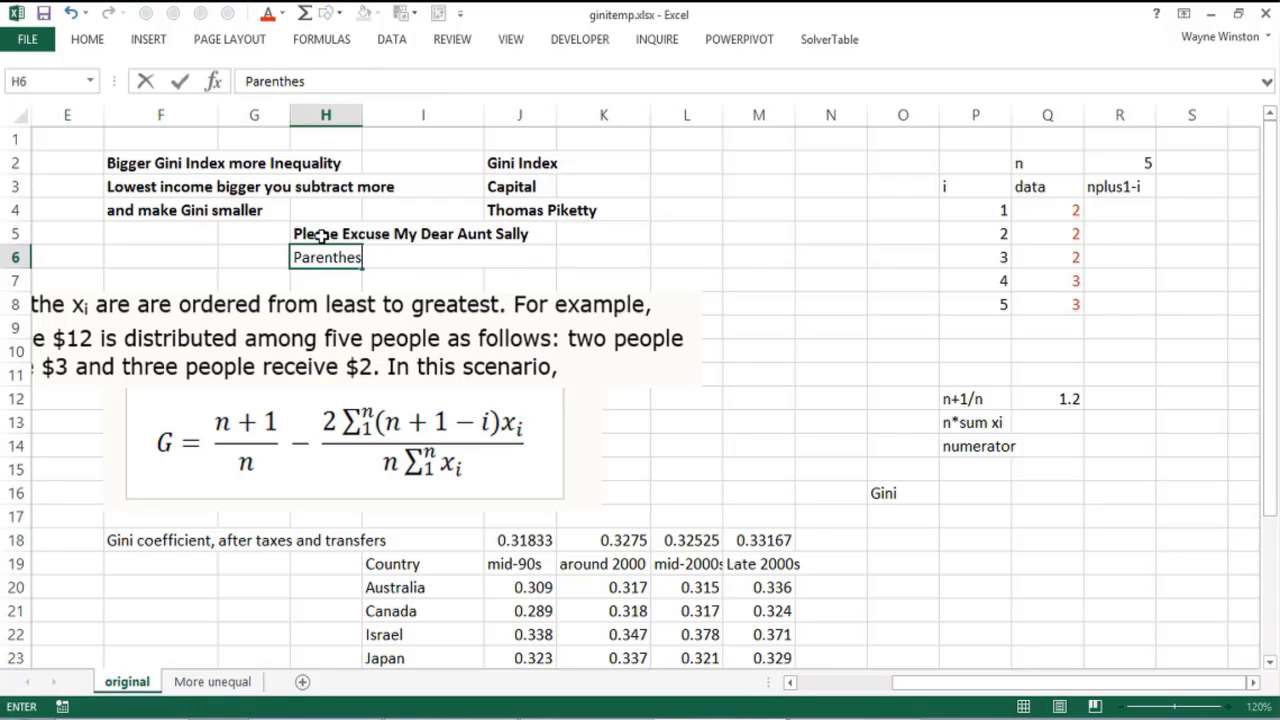
type("ne")
key("BackSpace")
key("BackSpace")
key("BackSpace")
type("tic")
key("BackSpace")
key("BackSpace")
key("BackSpace")
type("ses Exp")
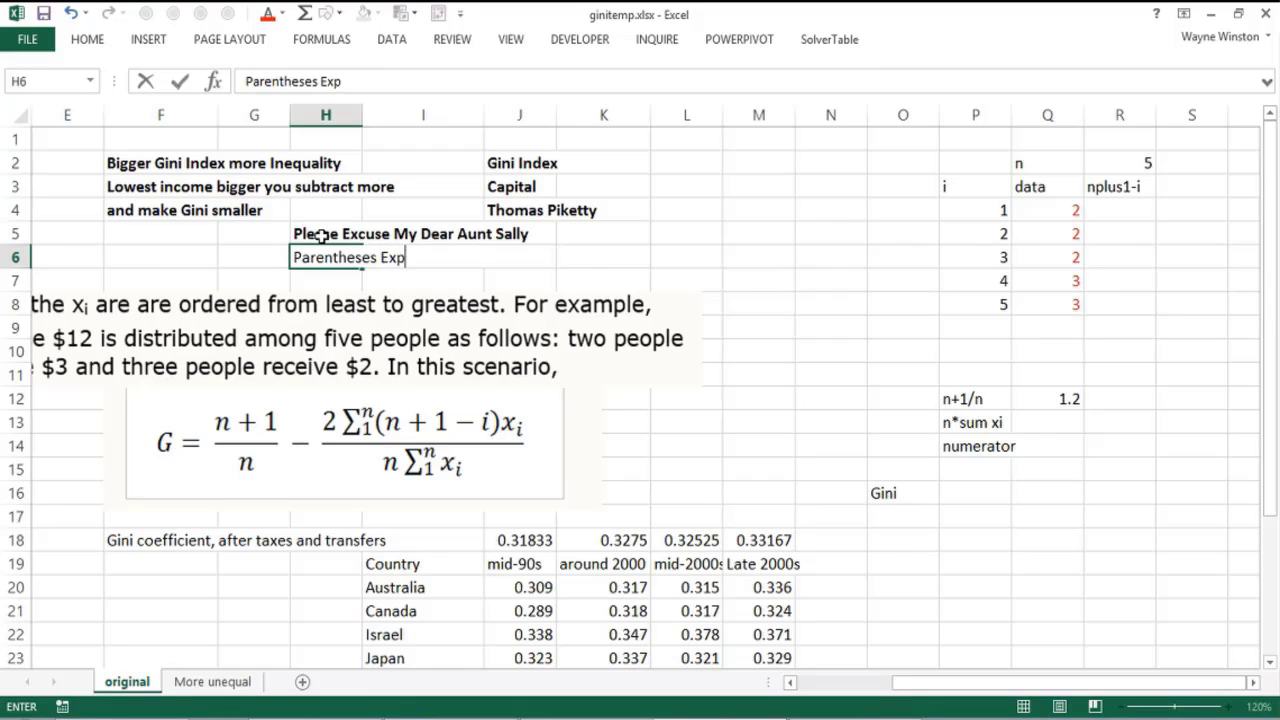
type("onentials ,")
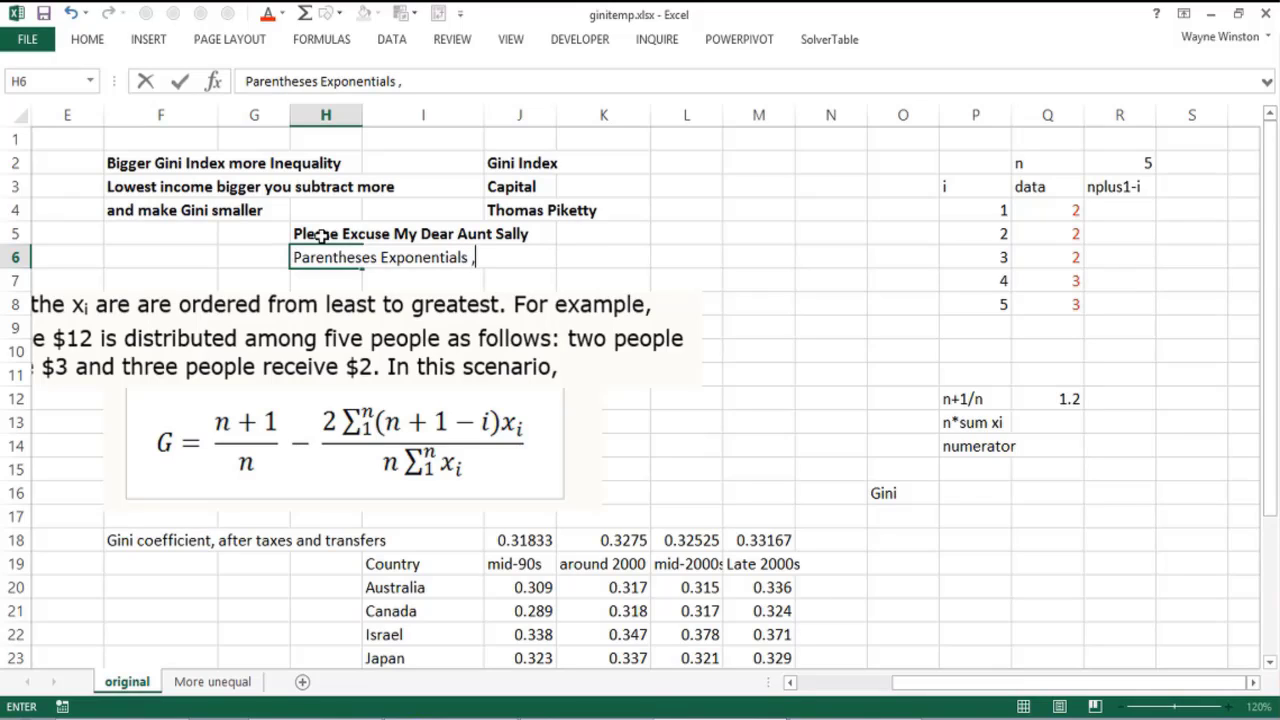
type(" Multi")
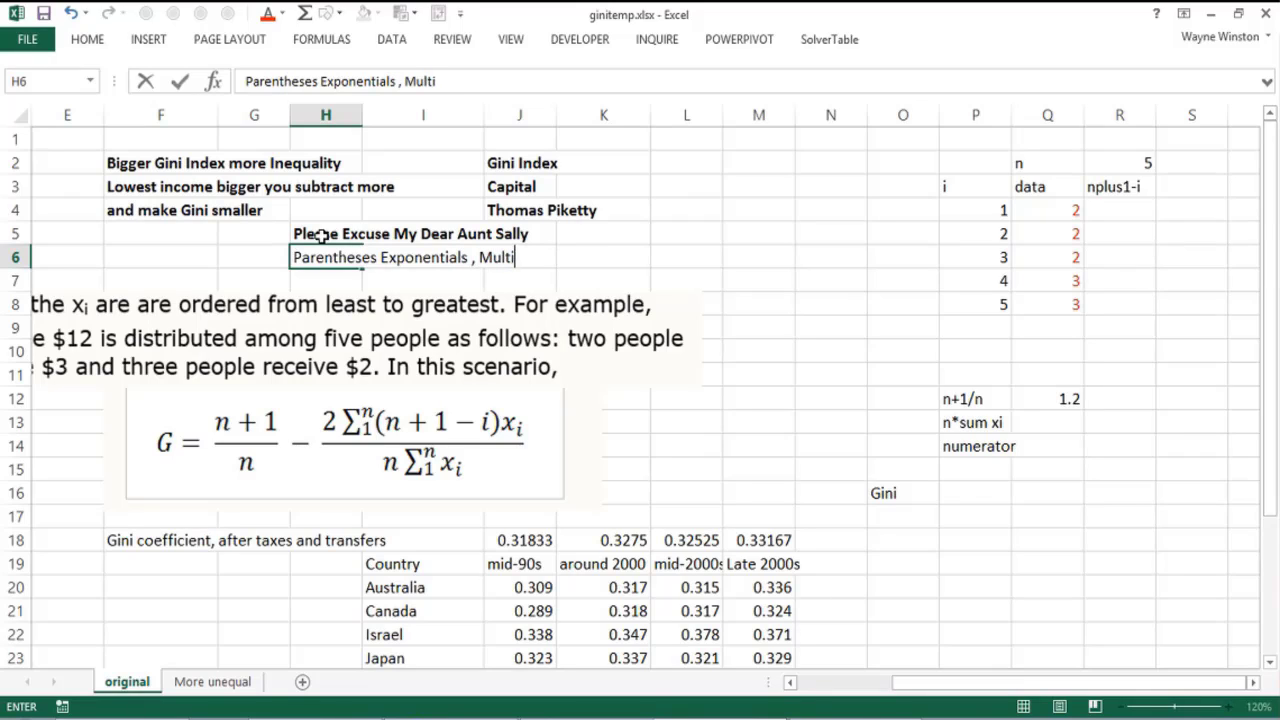
type("plication ")
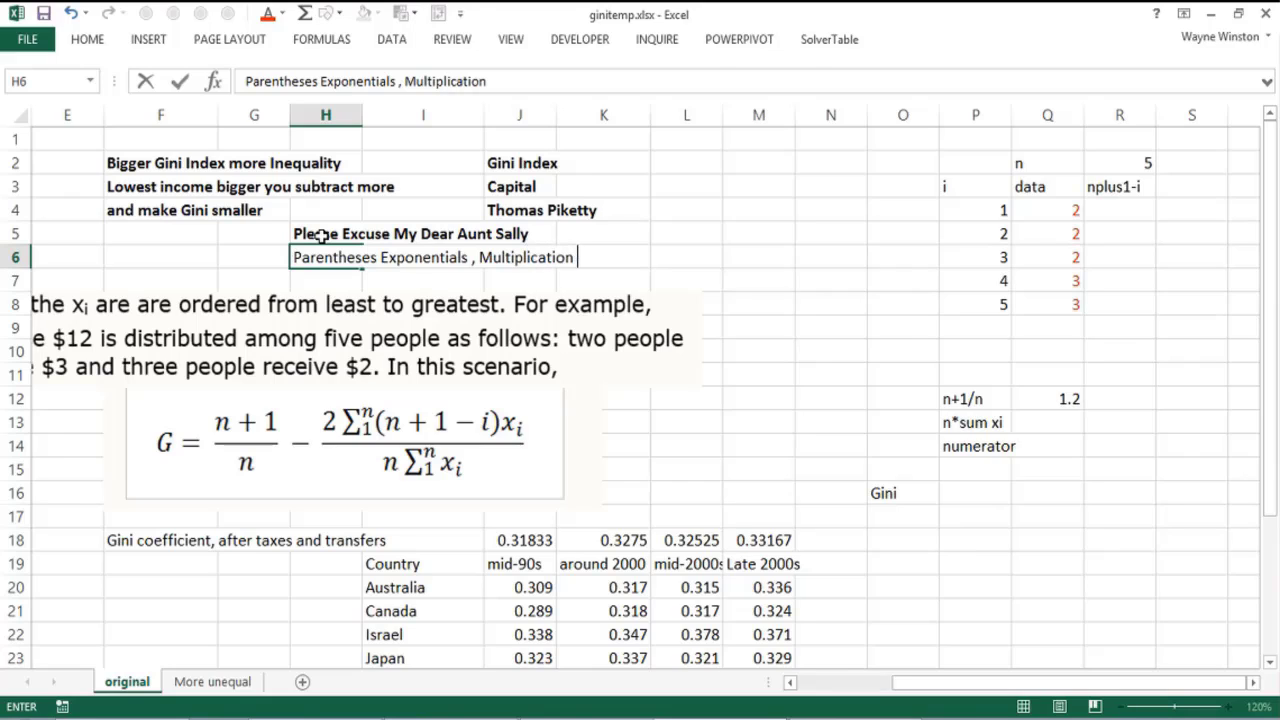
type("ZDivision")
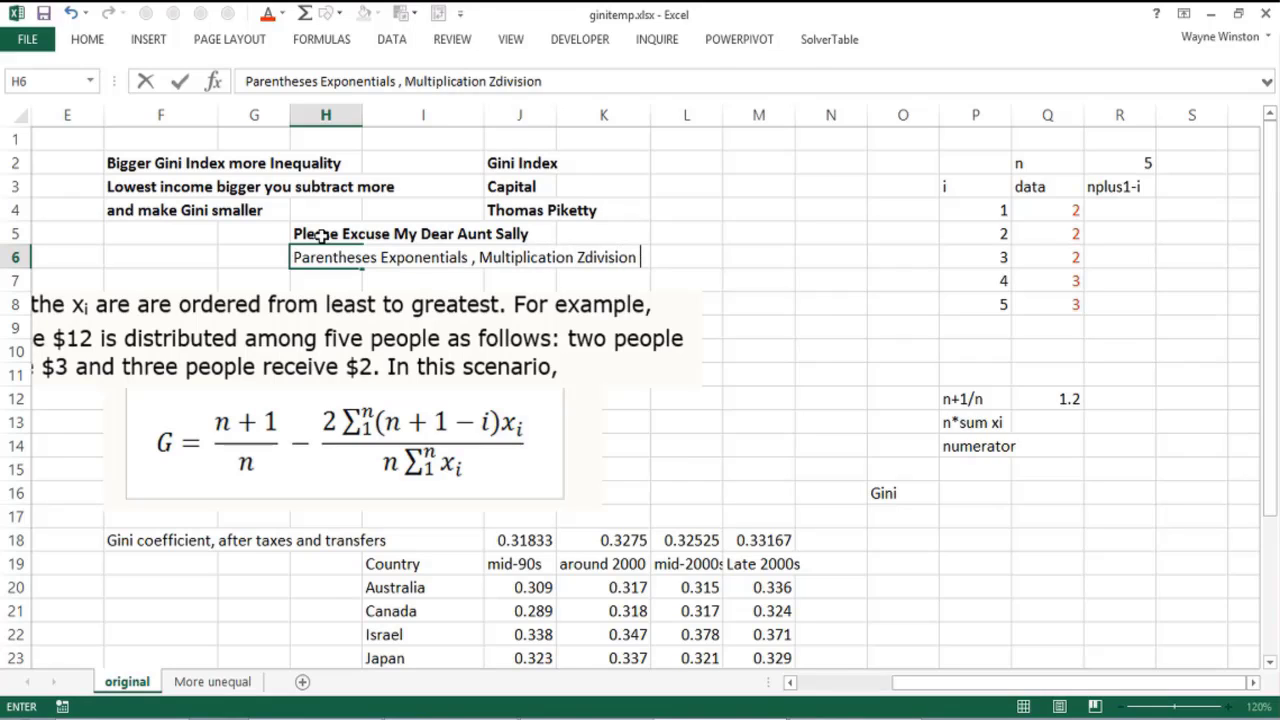
key("BackSpace")
key("BackSpace")
key("BackSpace")
key("BackSpace")
key("BackSpace")
key("BackSpace")
key("BackSpace")
key("BackSpace")
key("BackSpace")
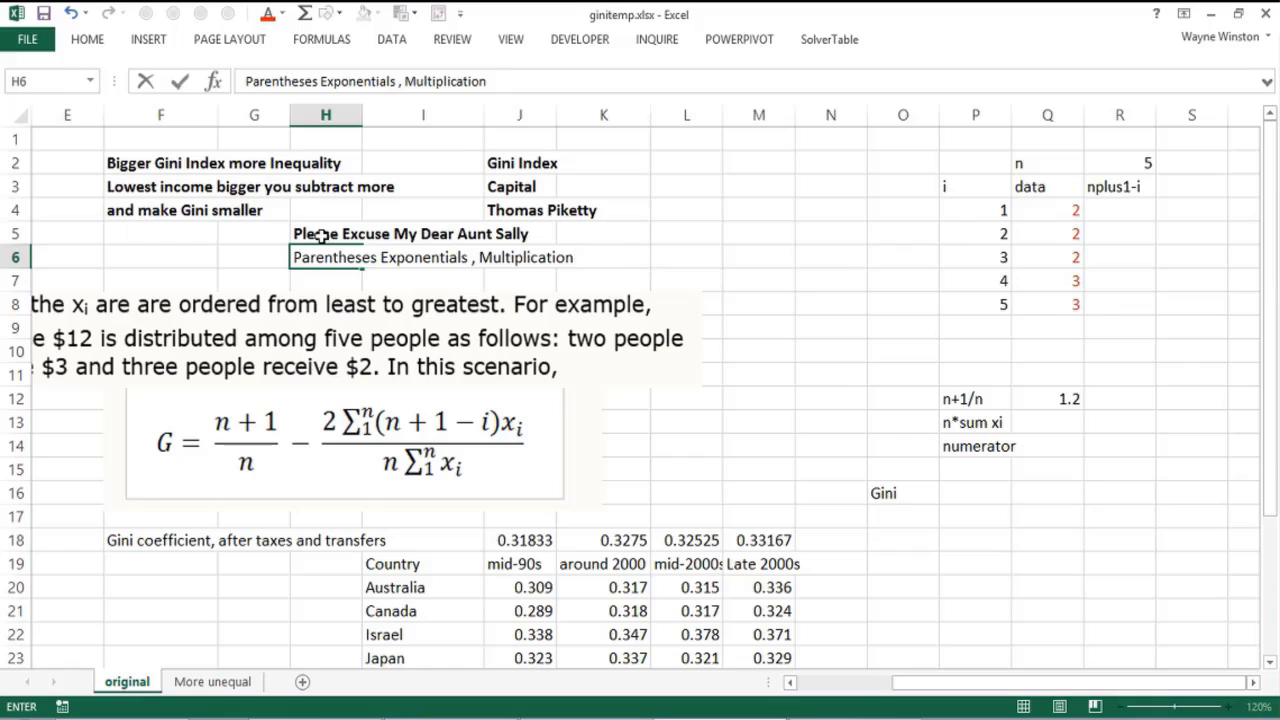
type("Dic")
type("vision")
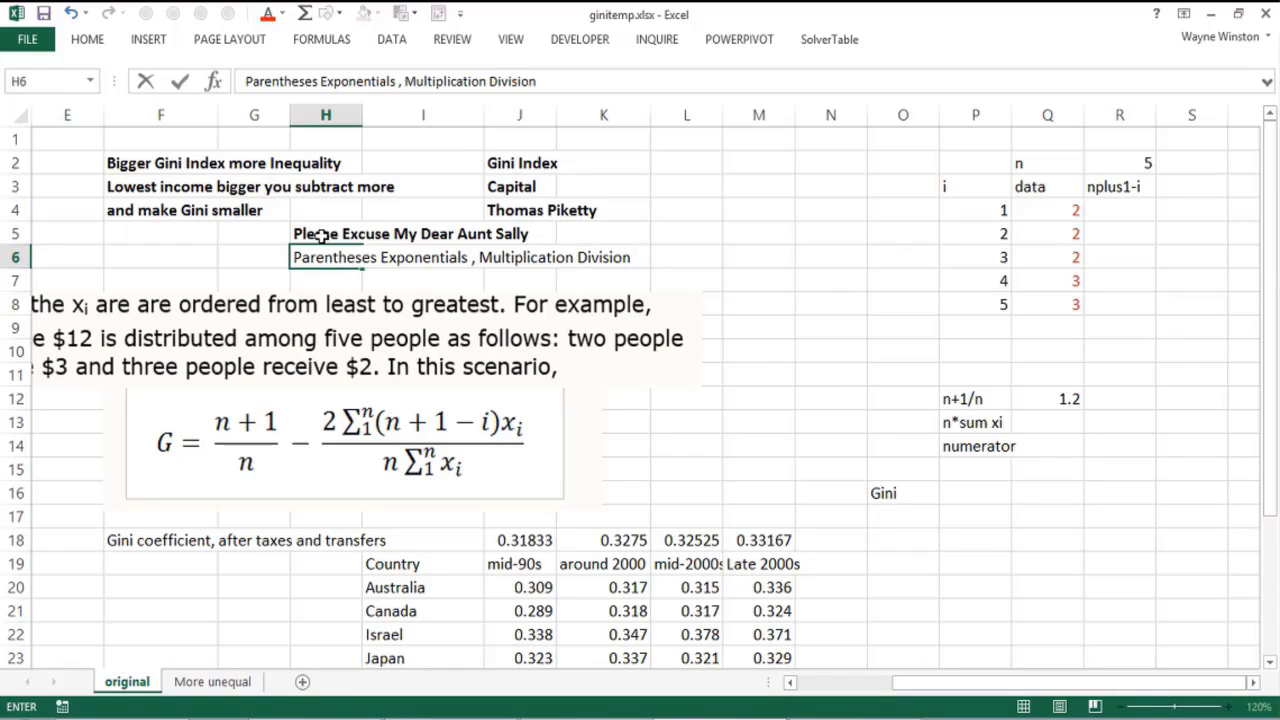
type(" Addition Subtract")
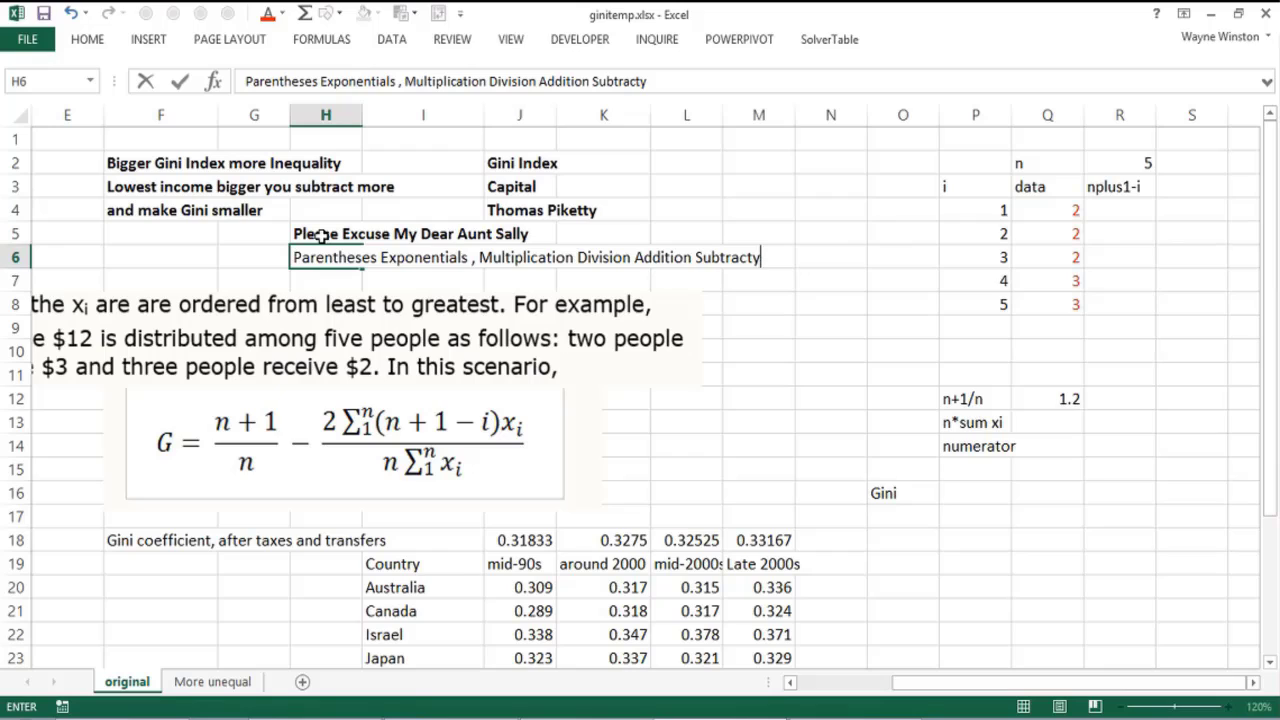
key("Return")
key("Right")
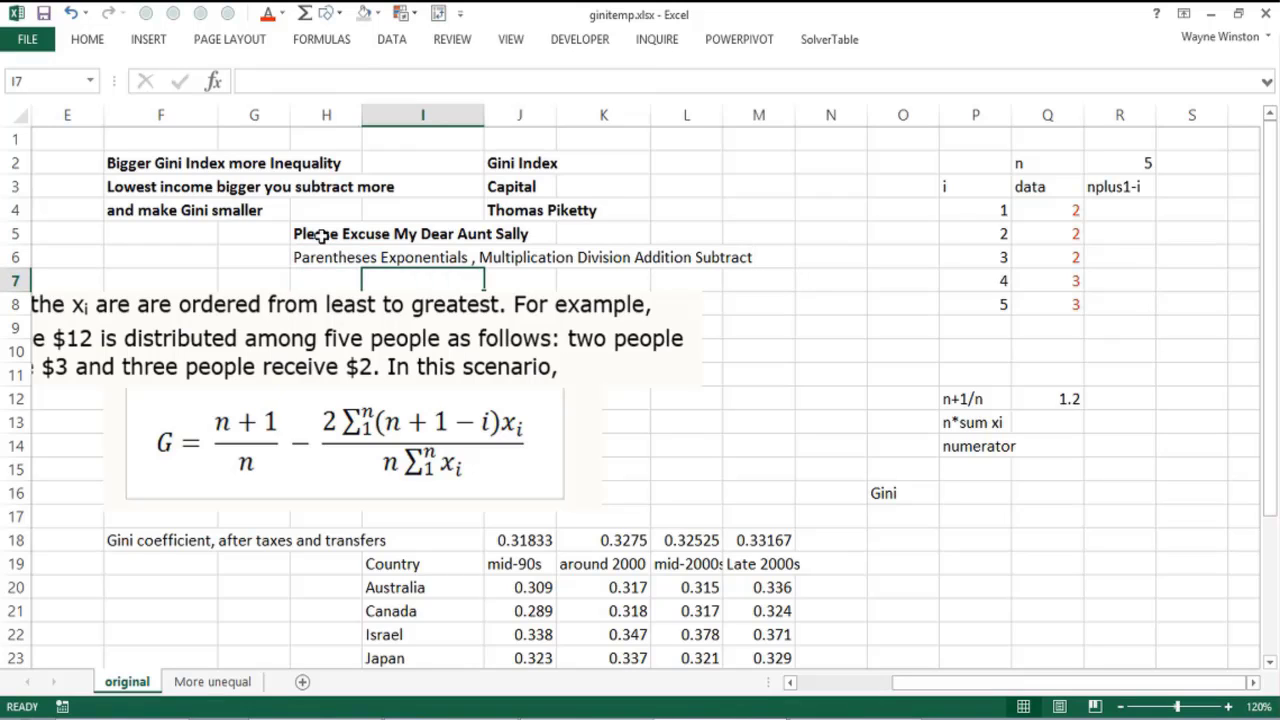
Calculate the n+1/n term without parentheses in N10 with =R2+1/R2 and review how the formula is evaluated.
left_click(1057, 398)
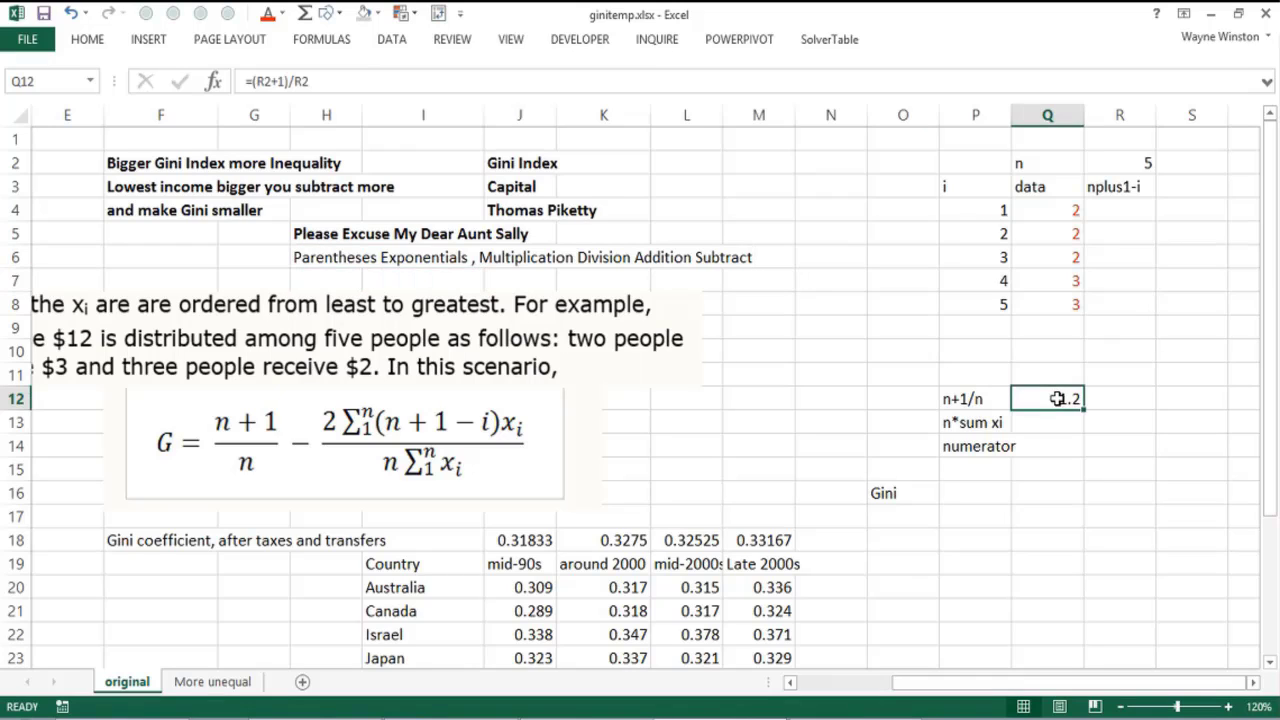
left_click(826, 345)
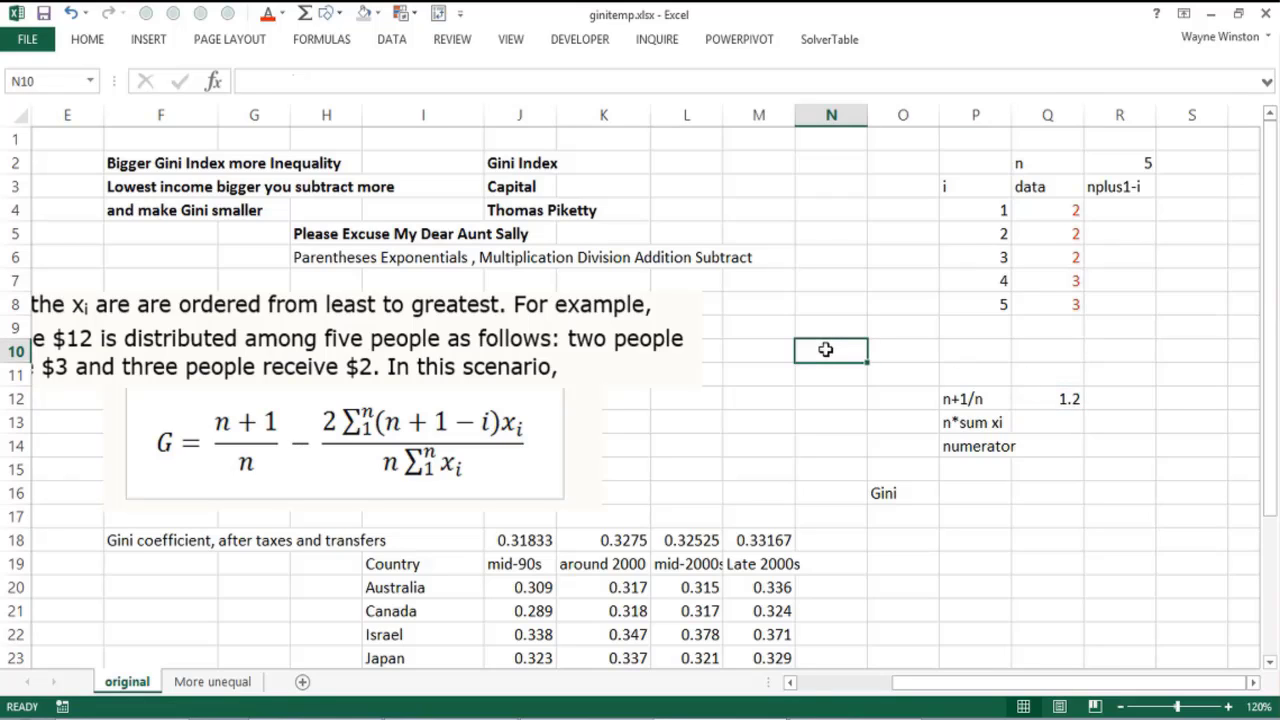
double_click(827, 349)
type("=r2")
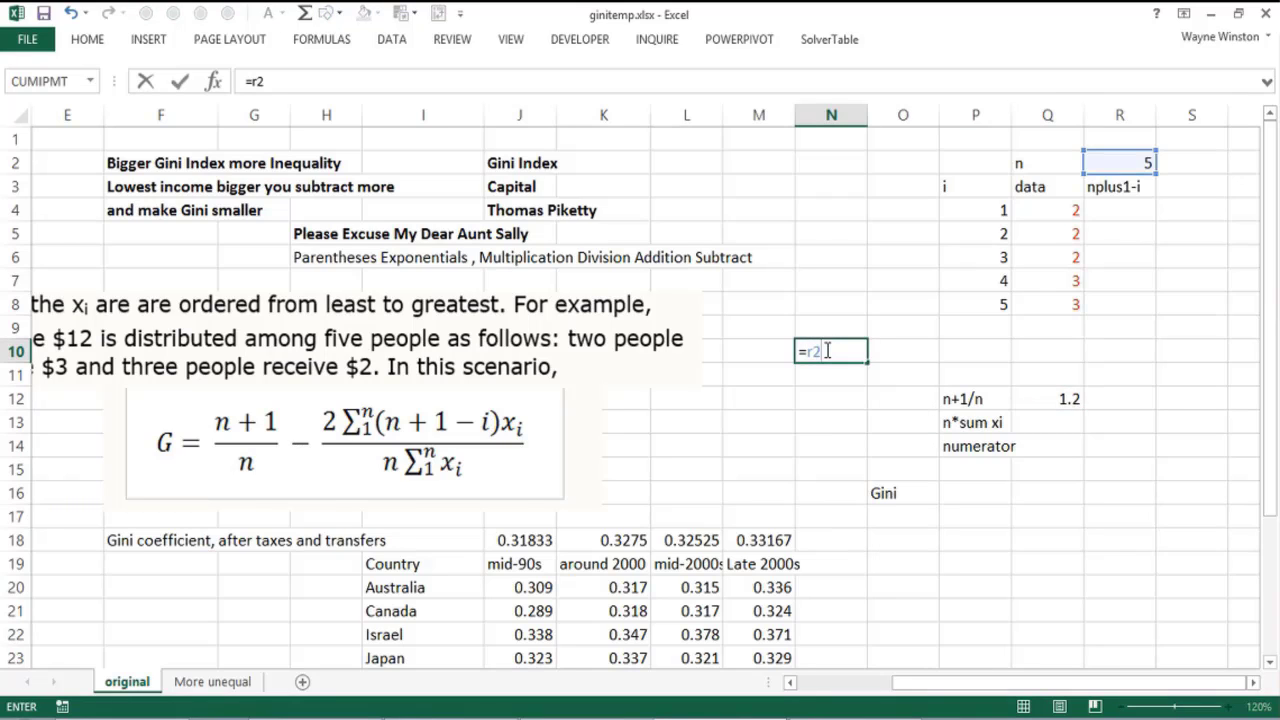
type("+1/")
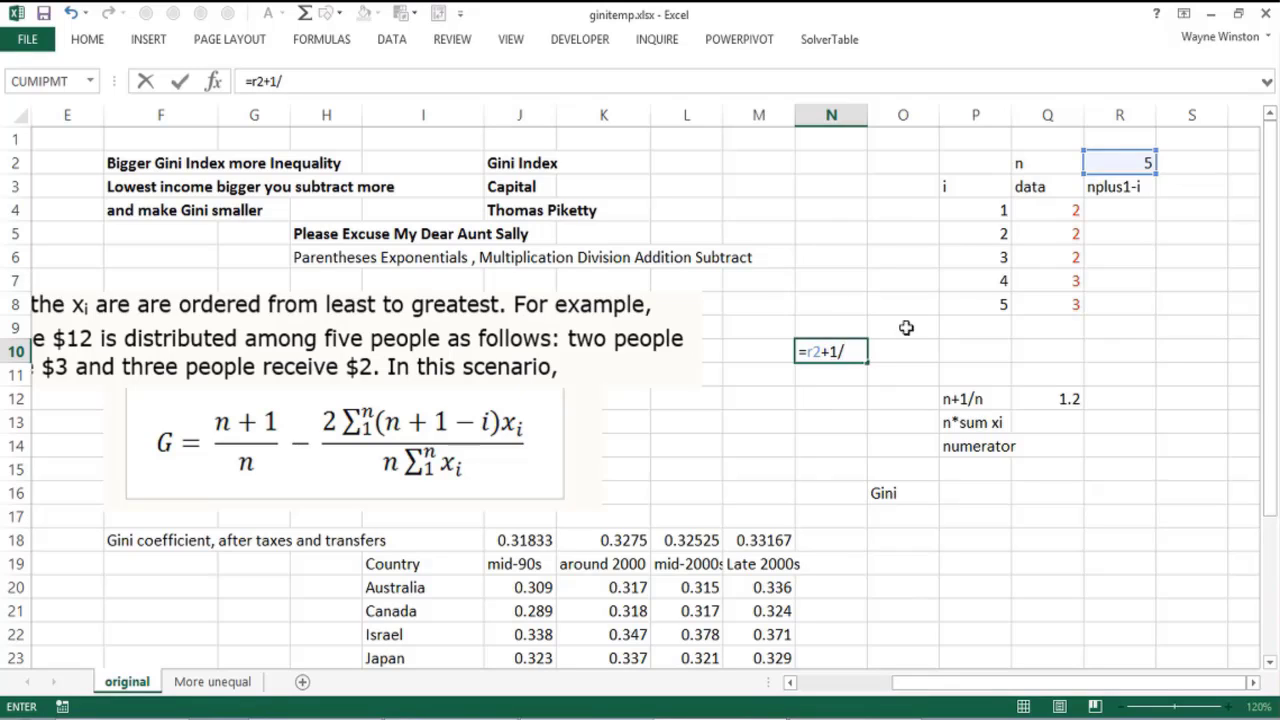
left_click(1130, 168)
key("Return")
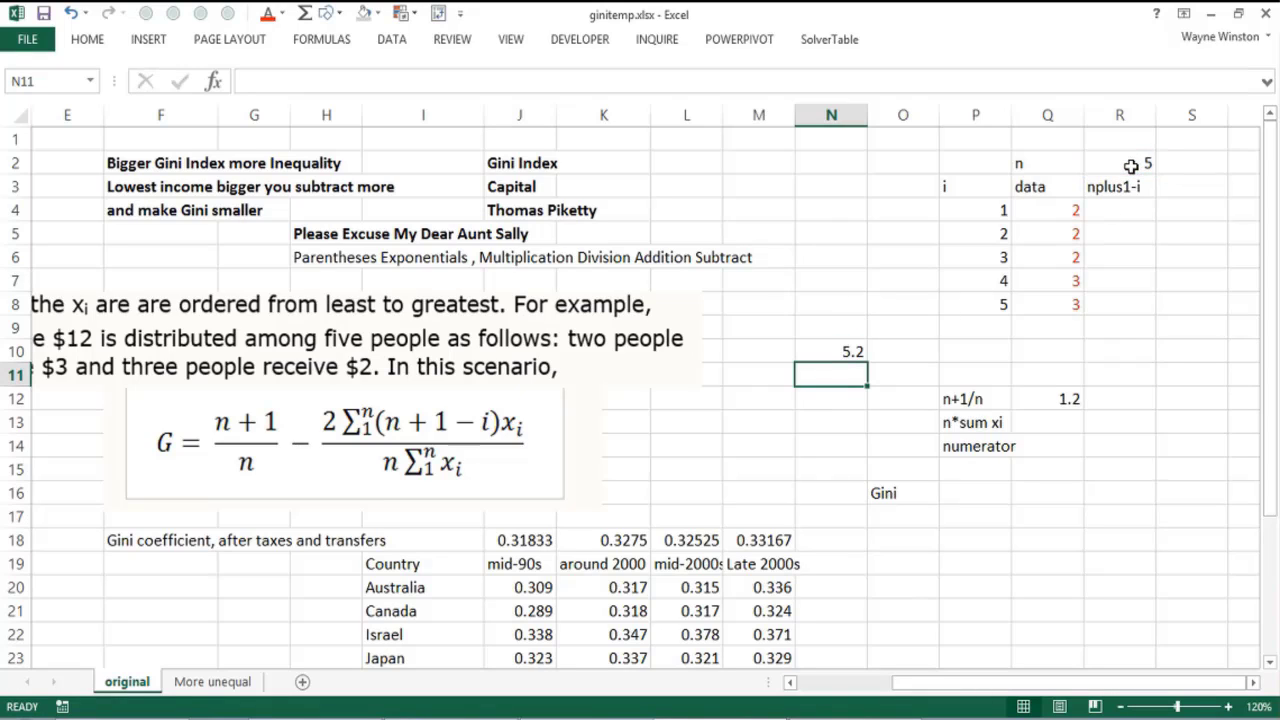
double_click(832, 351)
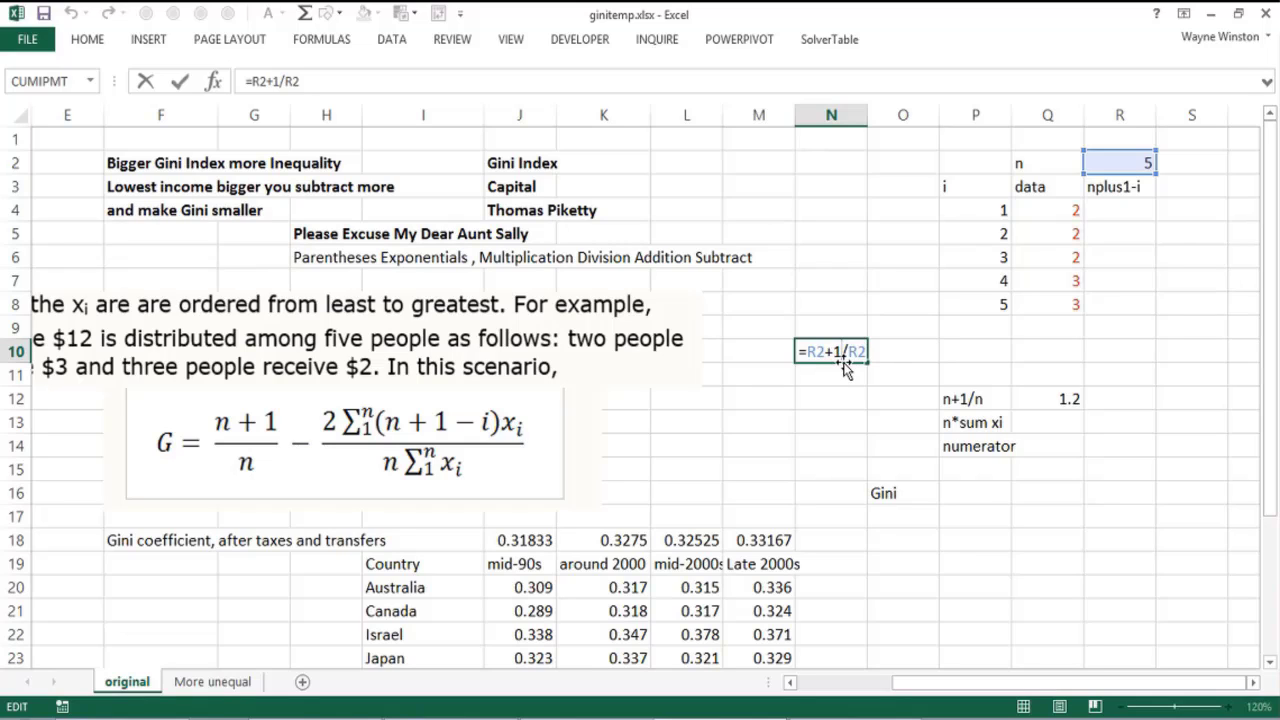
key("Return")
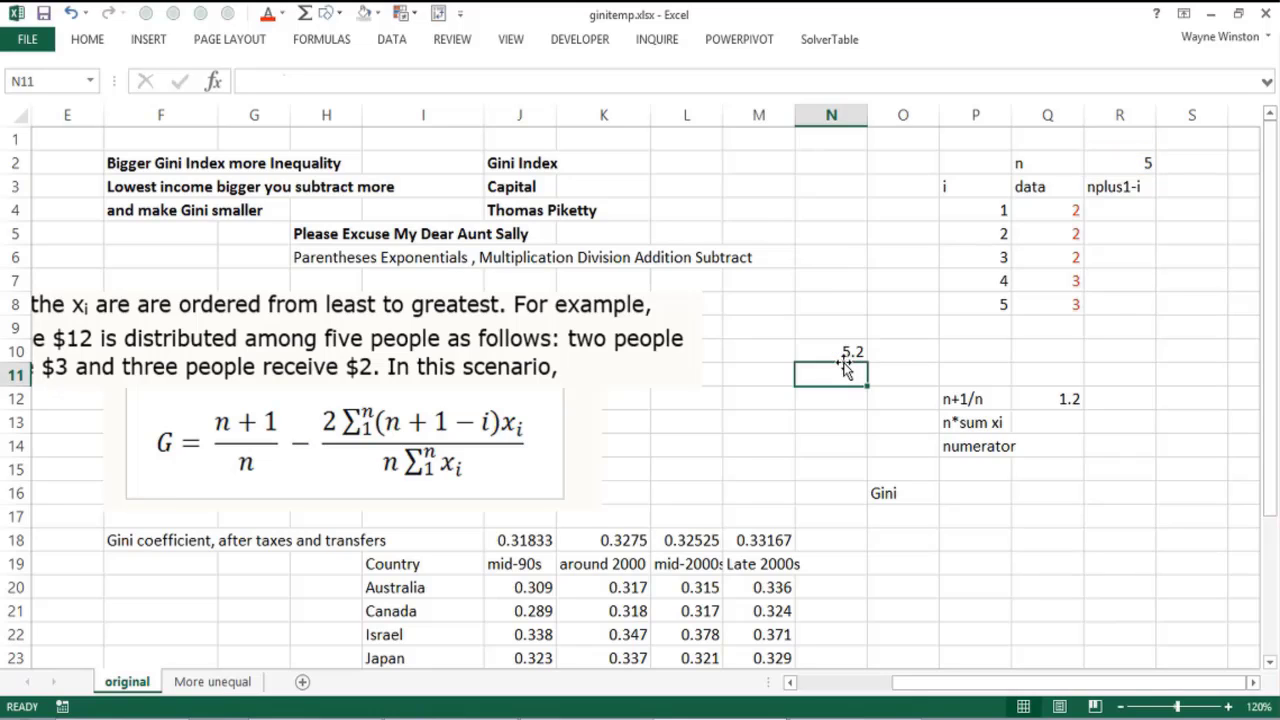
Display the formula behind Q12 as text in R12 with =FORMULATEXT(Q12).
left_click(1036, 397)
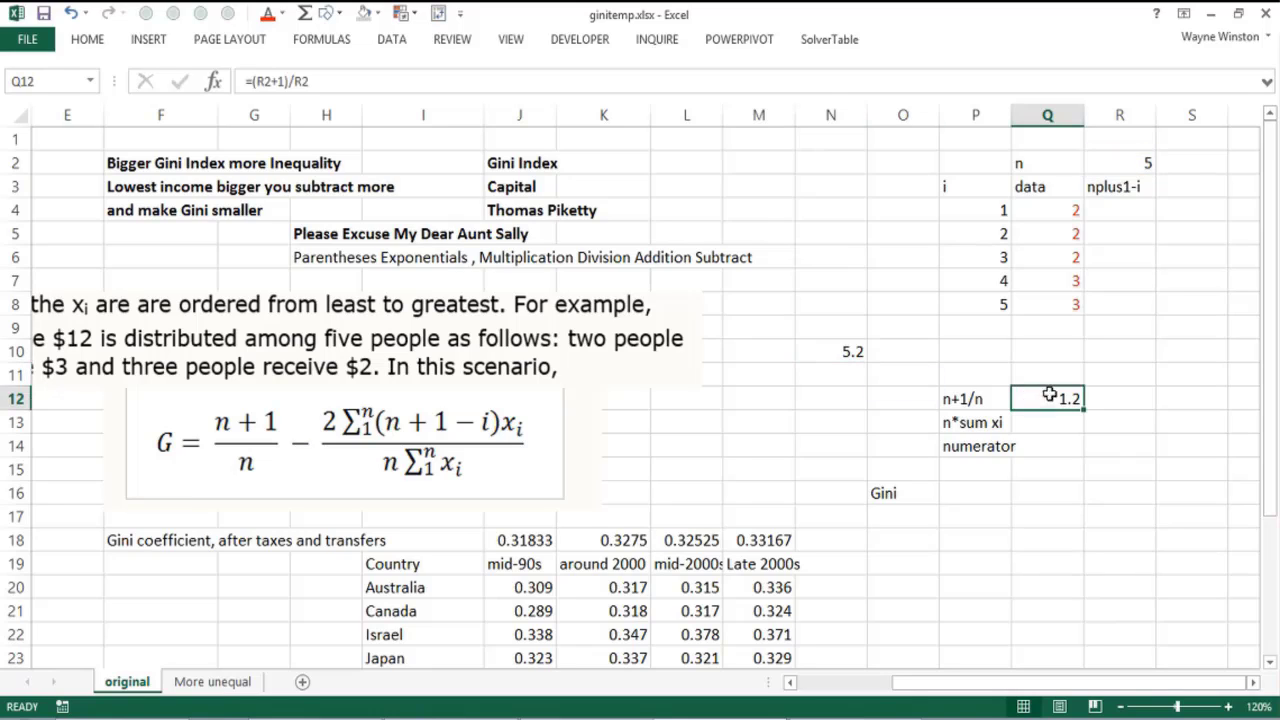
left_click(1113, 394)
type("=form")
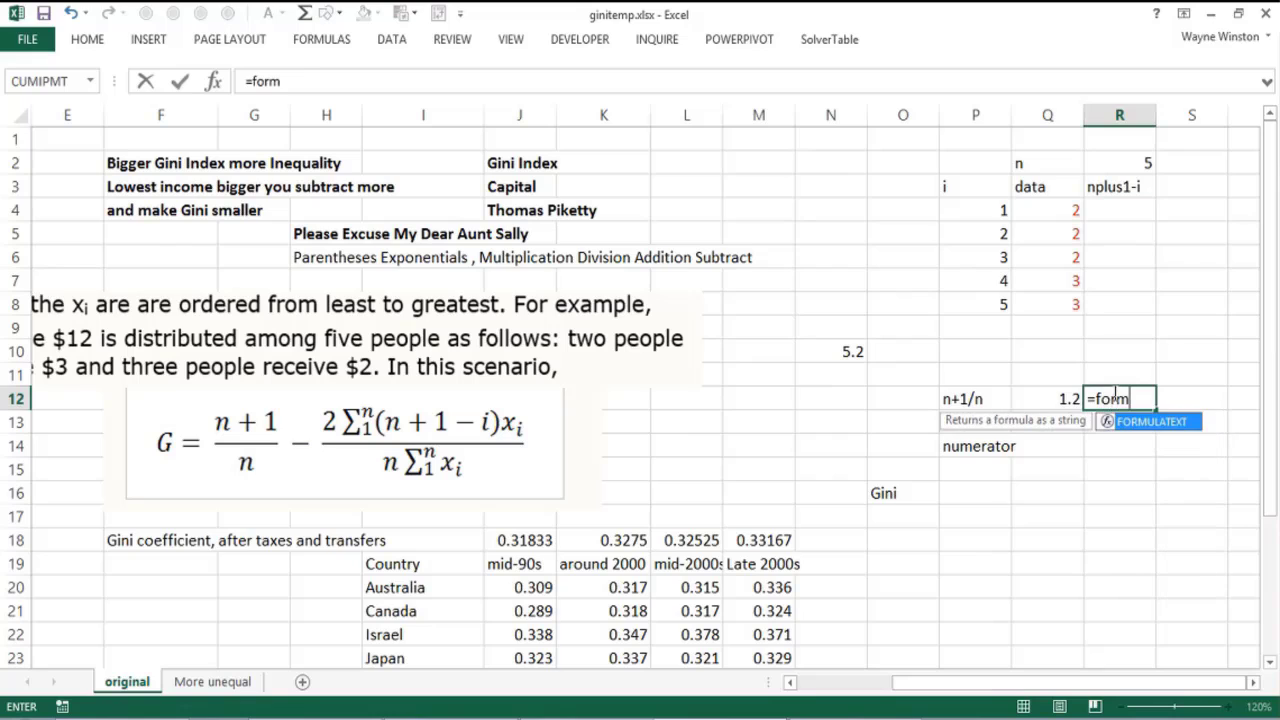
double_click(1124, 424)
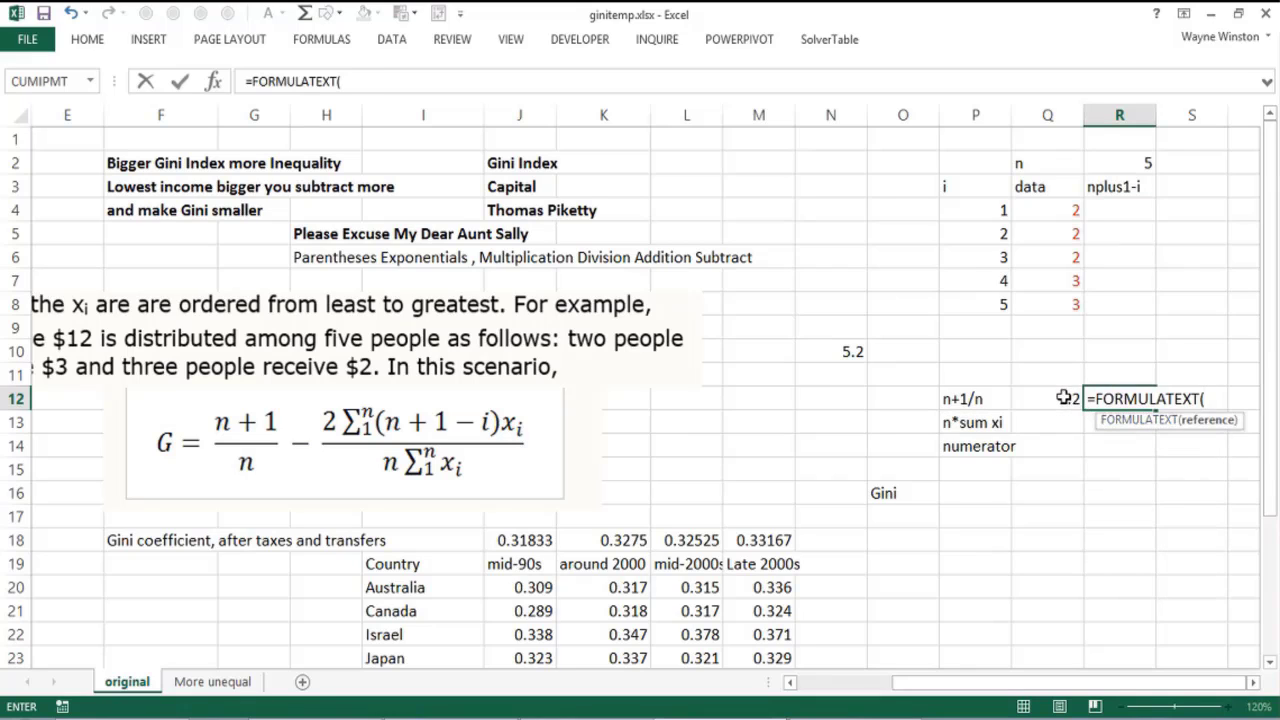
left_click(1064, 398)
type("0")
key("Return")
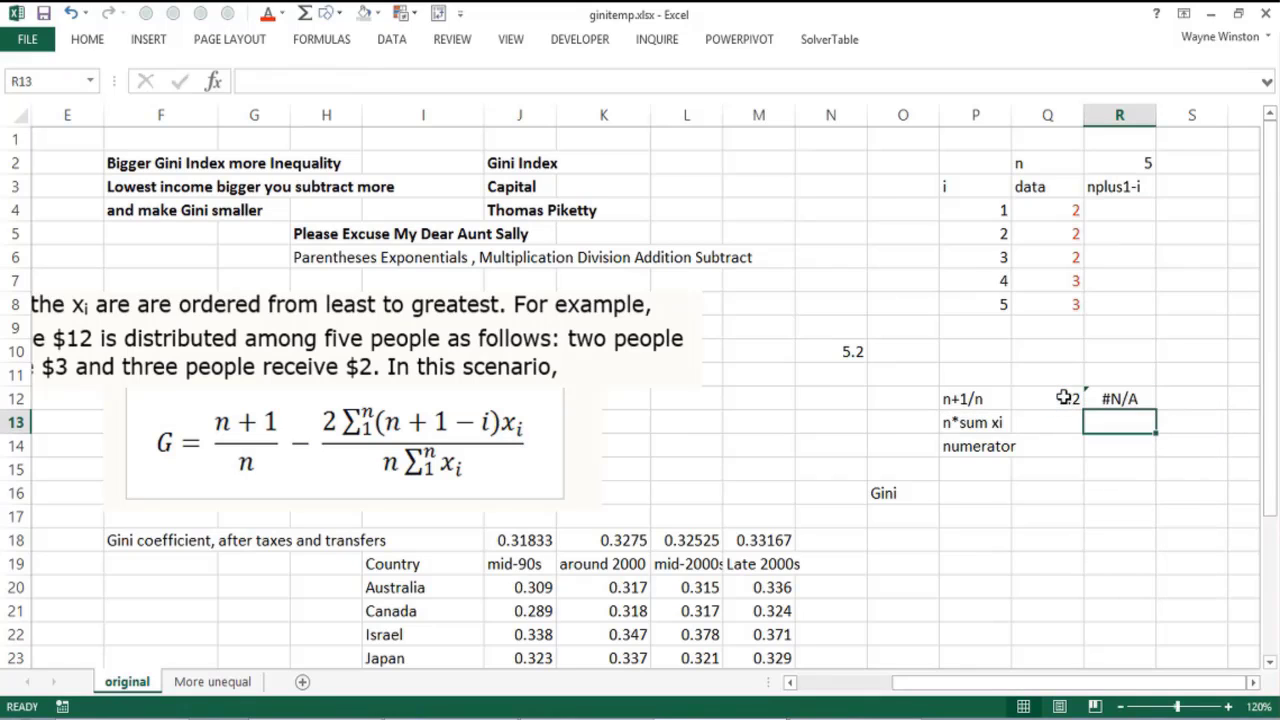
key("Up")
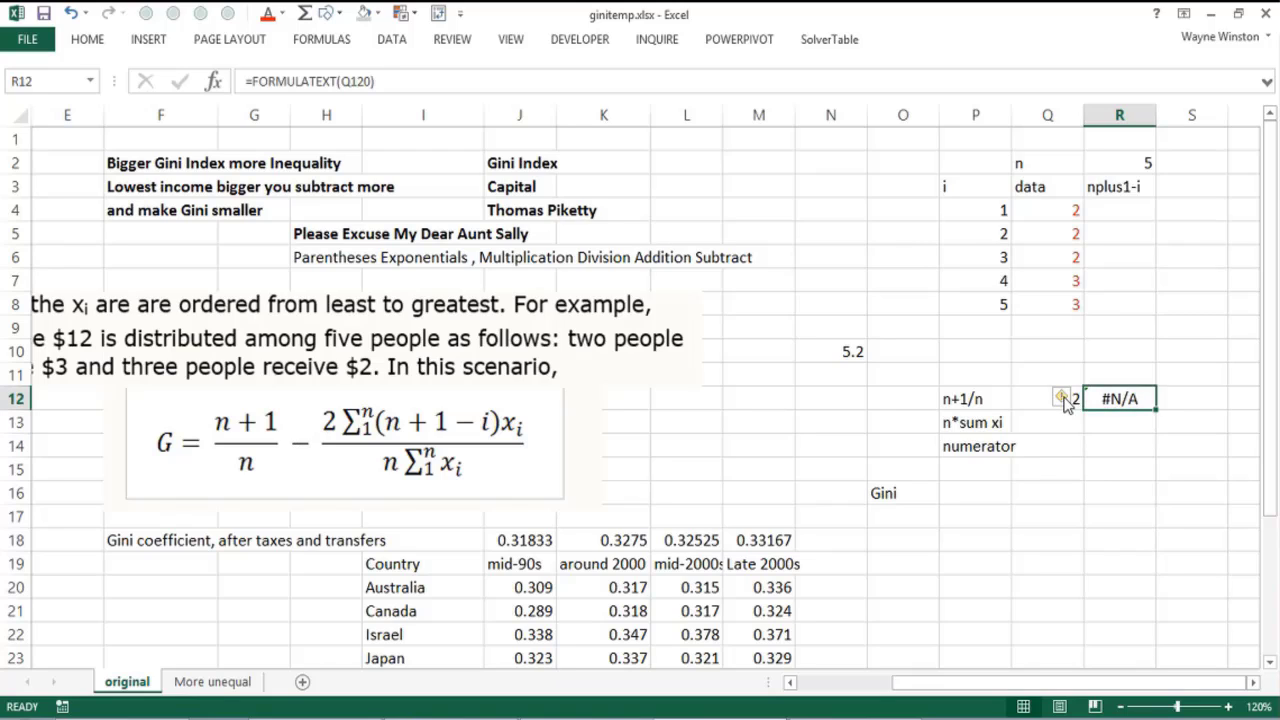
left_click(364, 81)
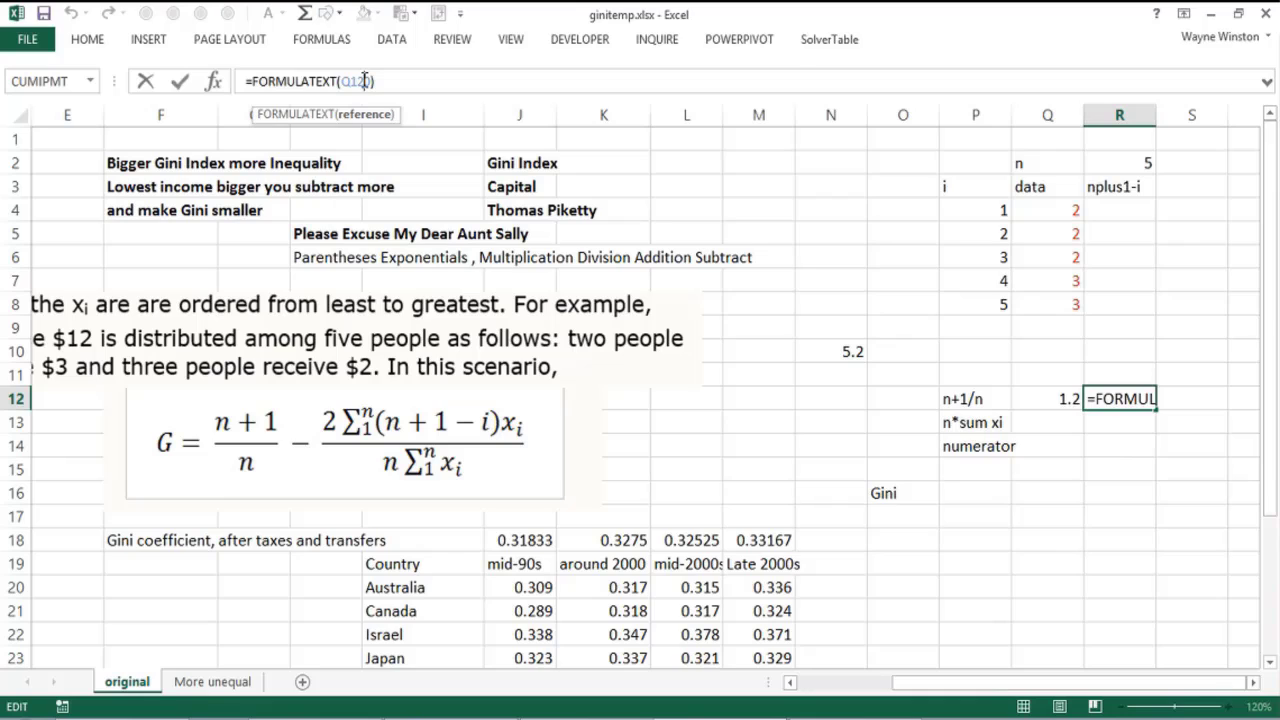
key("Return")
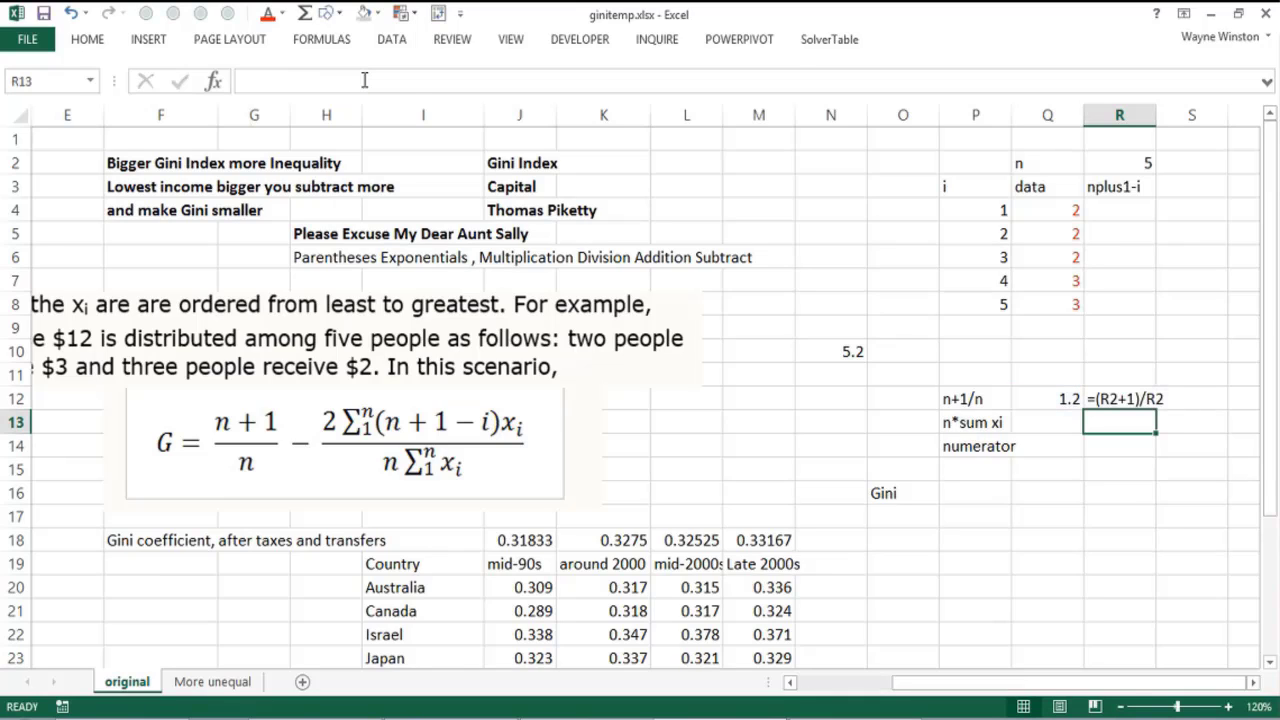
Calculate n*sum xi in Q13 with =R2*SUM(Q4:Q8) and fill the FORMULATEXT formula from R12 down to R13.
left_click(965, 422)
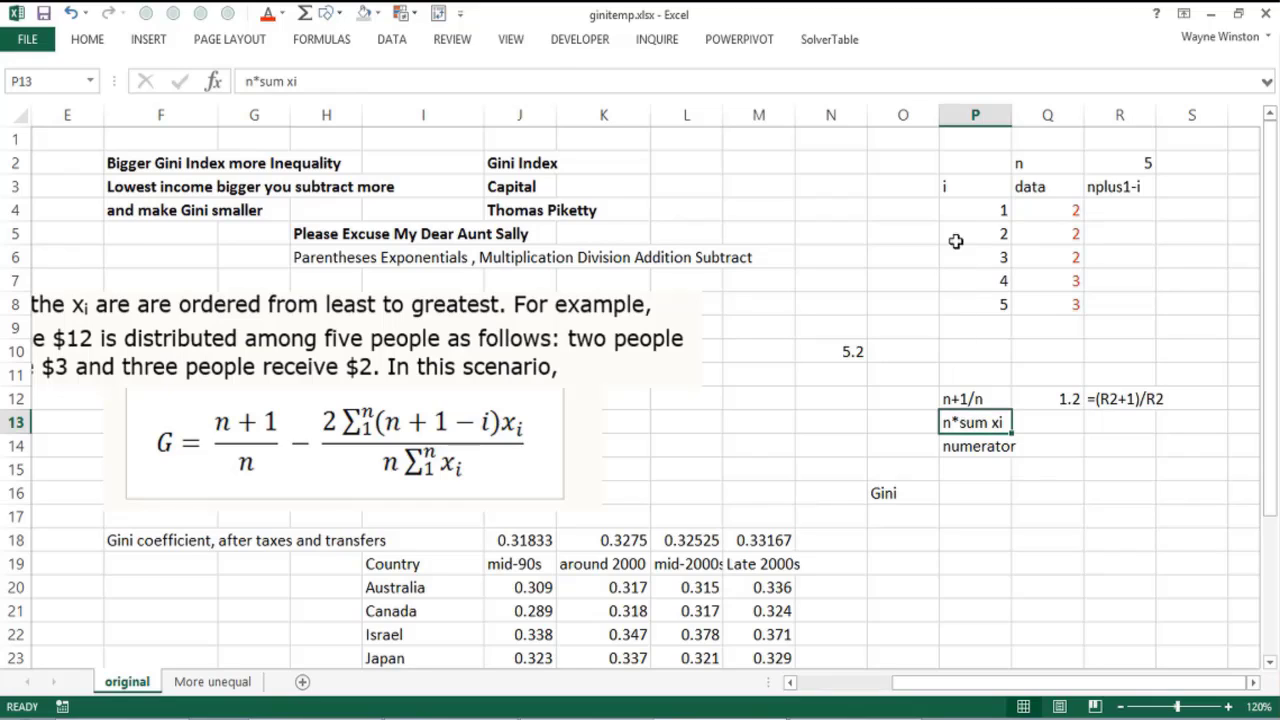
left_click(1030, 428)
type("=")
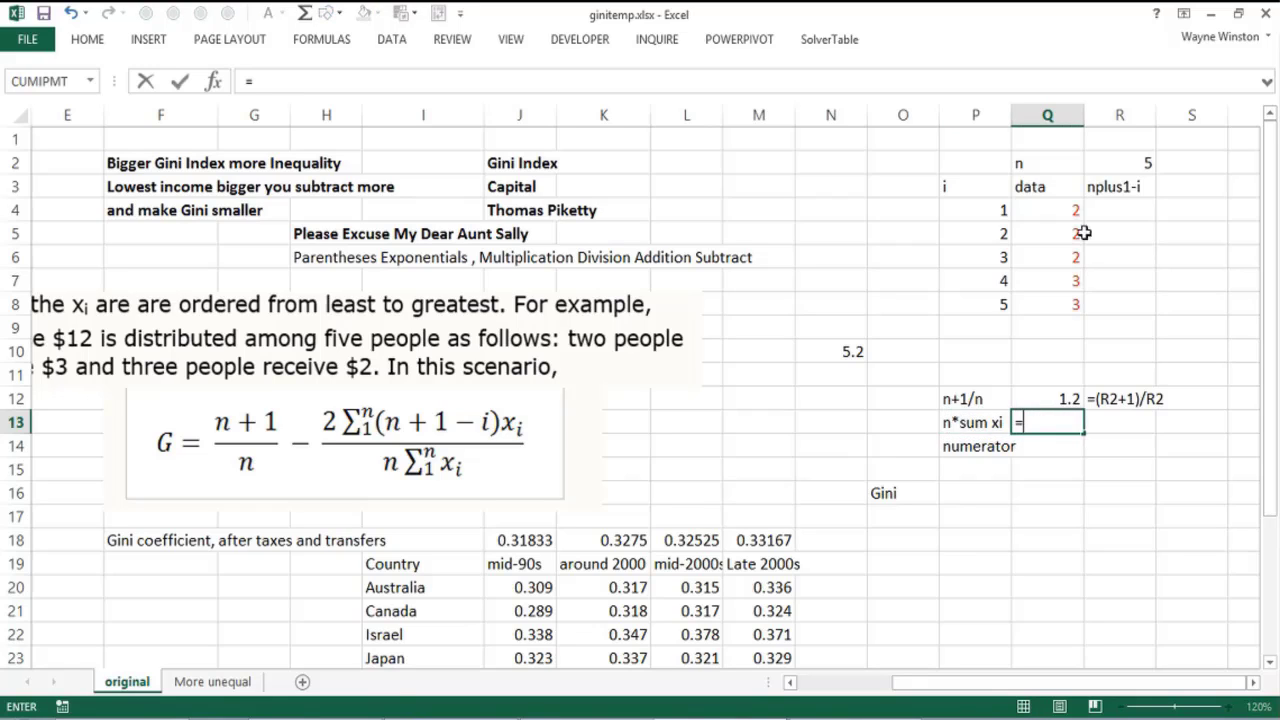
left_click(1133, 161)
type("*sum(")
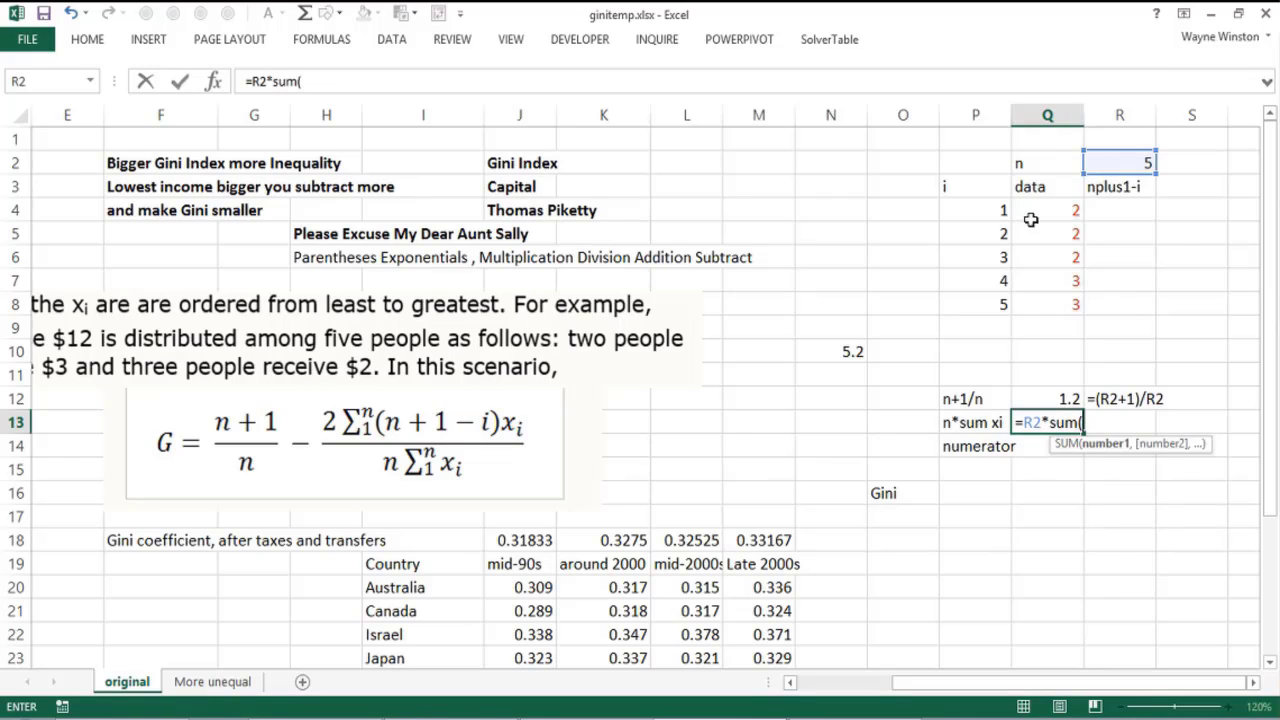
left_click_drag(1035, 212, 1038, 300)
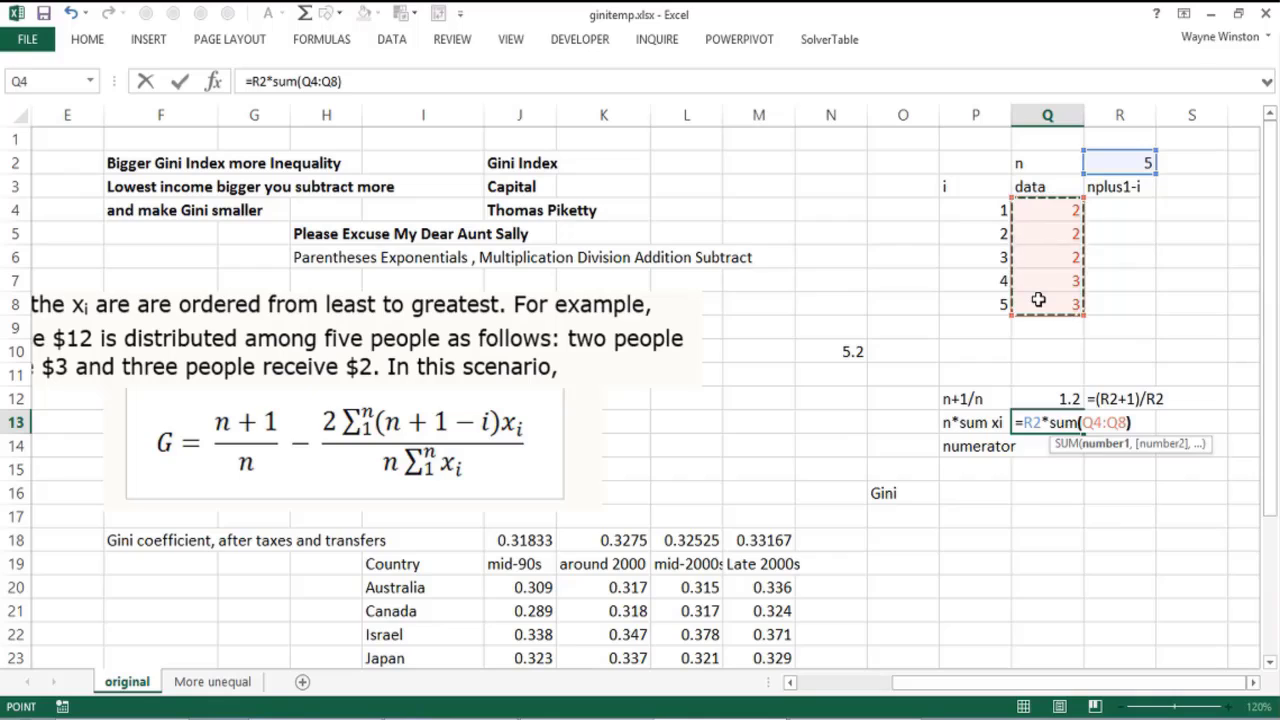
key("Return")
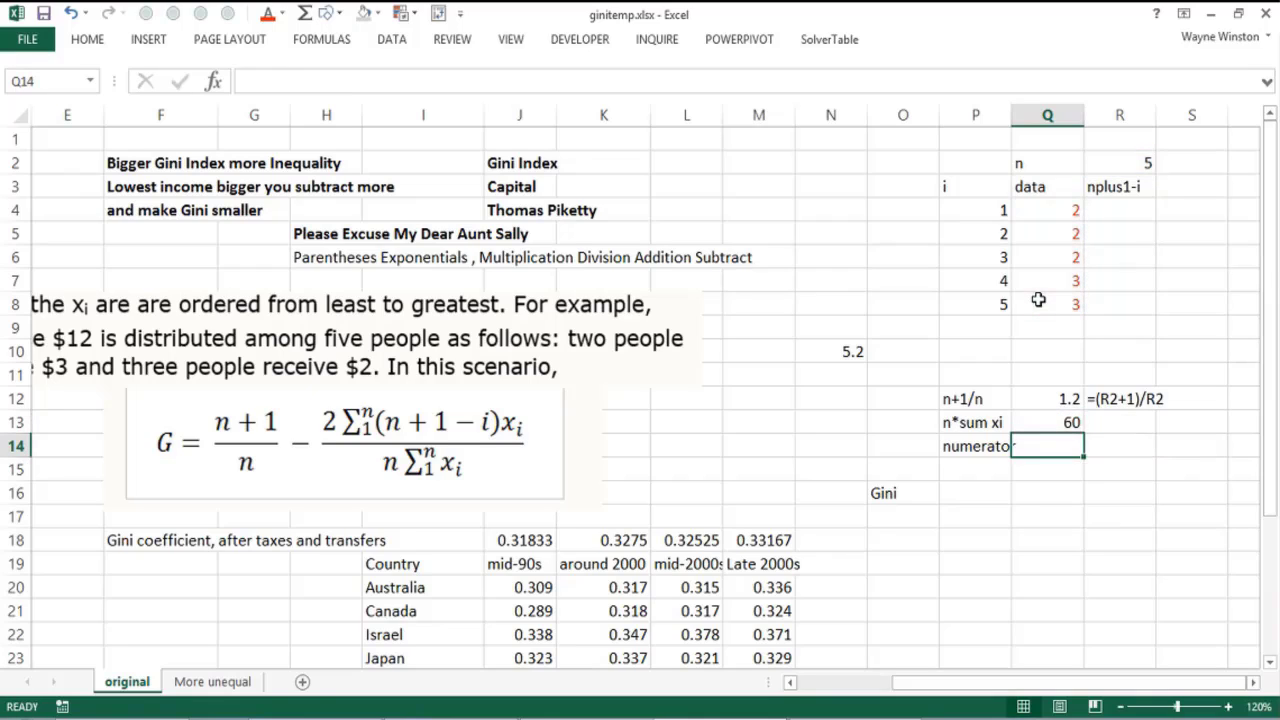
left_click(1134, 398)
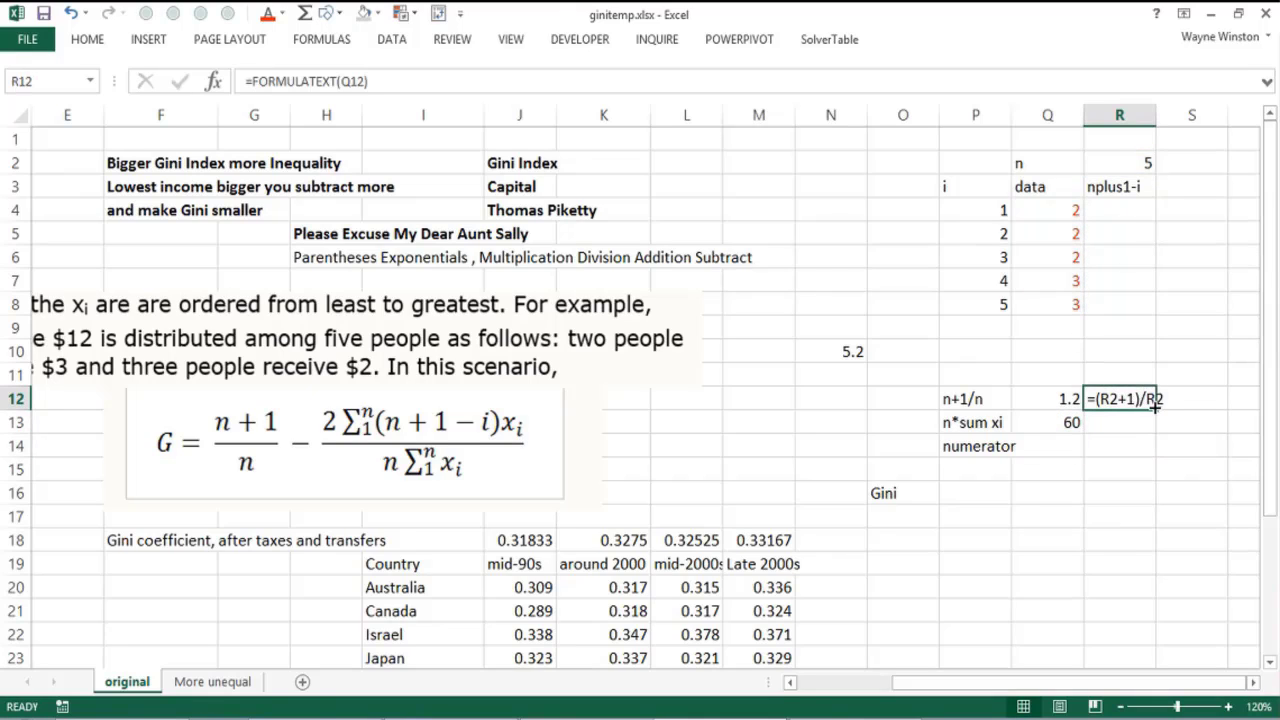
left_click_drag(1155, 404, 1158, 432)
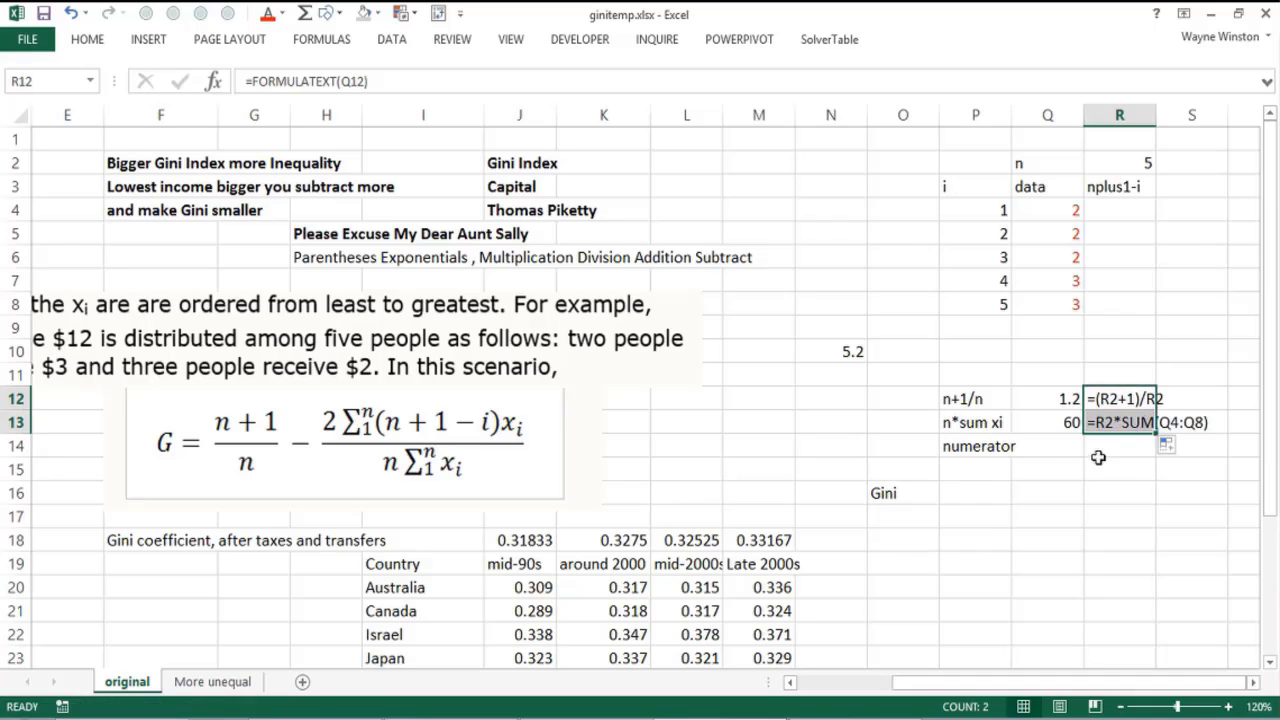
Calculate the first nplus1-i value in R4 with =$R$2+1-P4, keeping the reference to n absolute.
left_click(1045, 441)
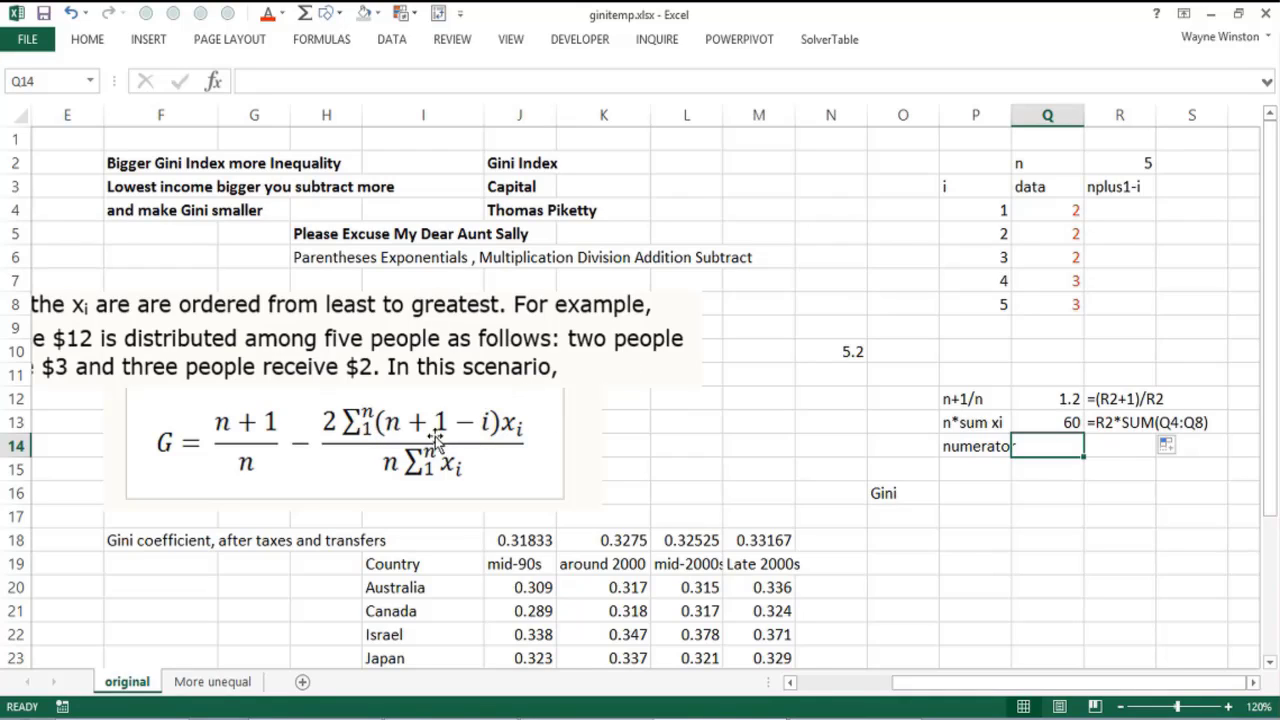
left_click(1119, 206)
type("=")
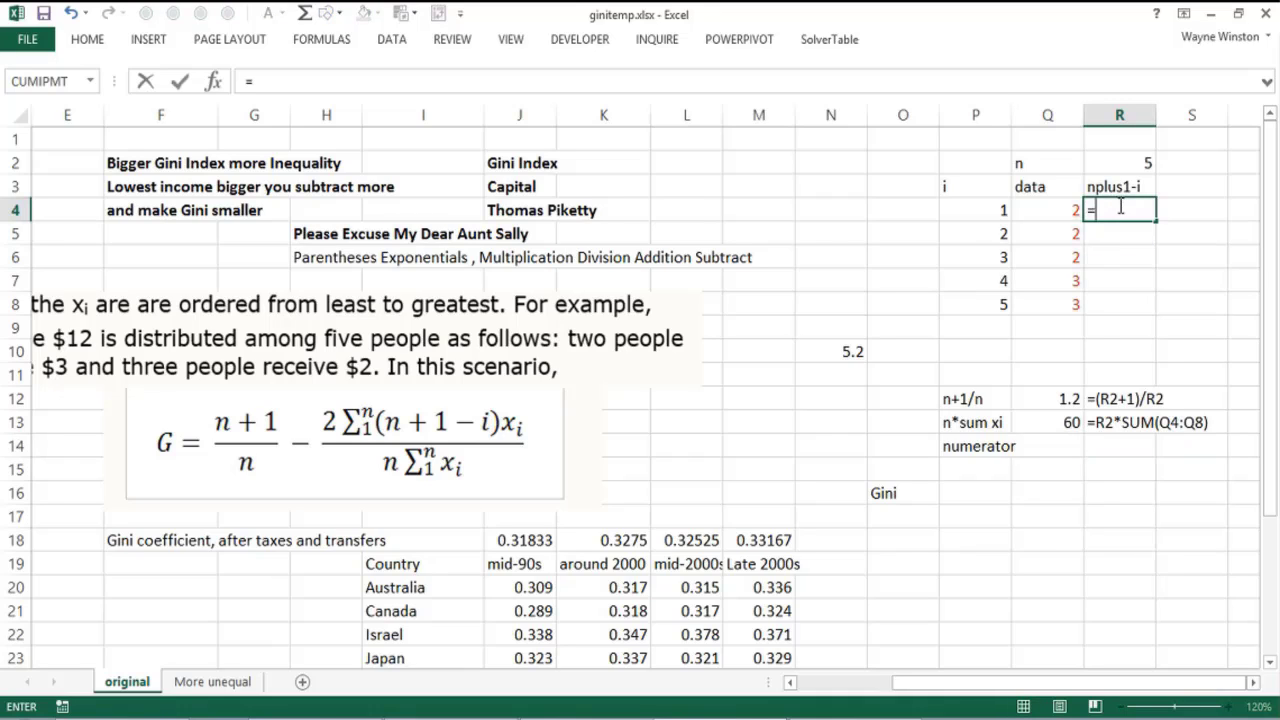
left_click(1113, 158)
type("+")
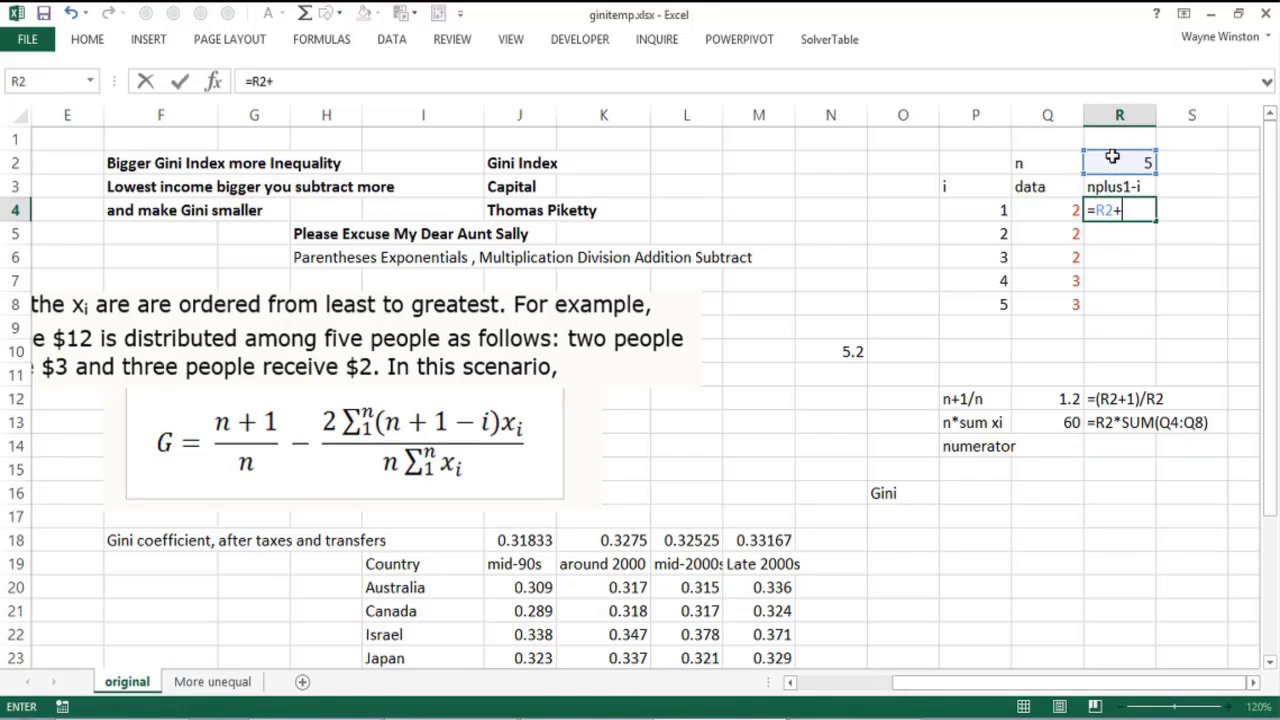
key("BackSpace")
key("BackSpace")
left_click(1113, 157)
key("F4")
type("+")
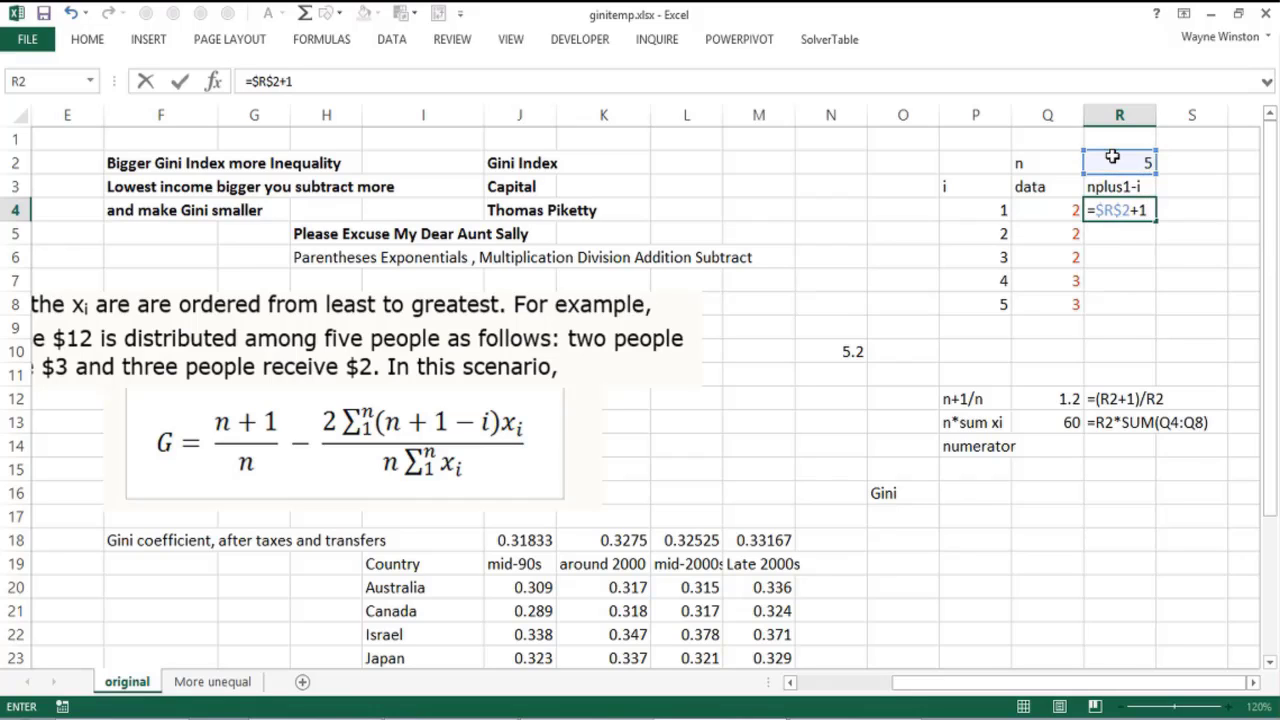
type("1-")
left_click(980, 215)
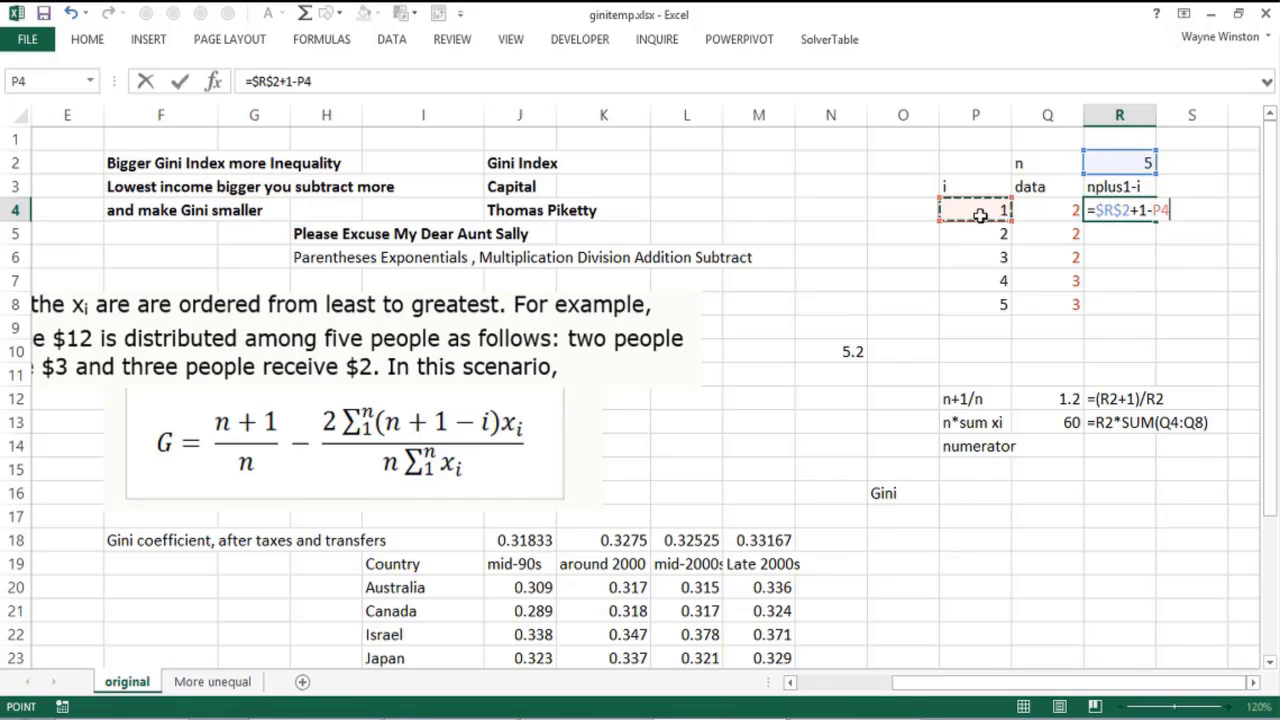
key("Return")
Fill the nplus1-i formula from R4 down to R8 and check the formula in R8.
left_click(1122, 210)
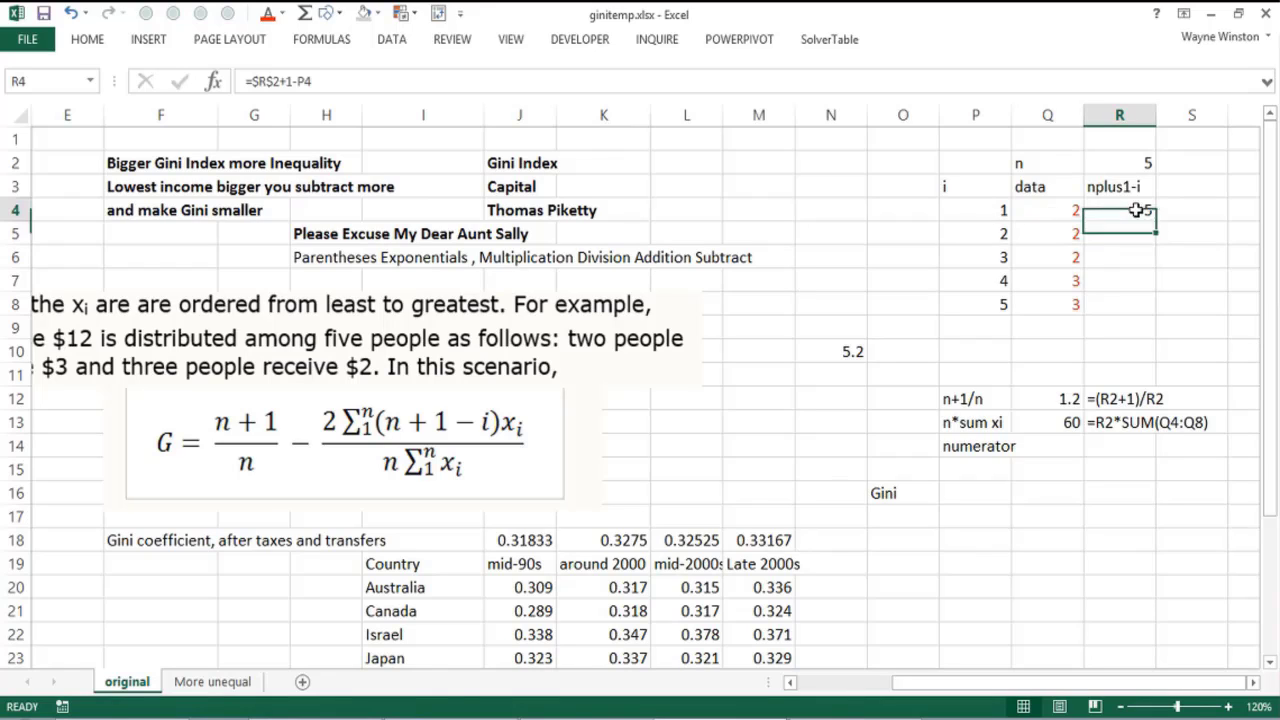
left_click_drag(1157, 222, 1132, 306)
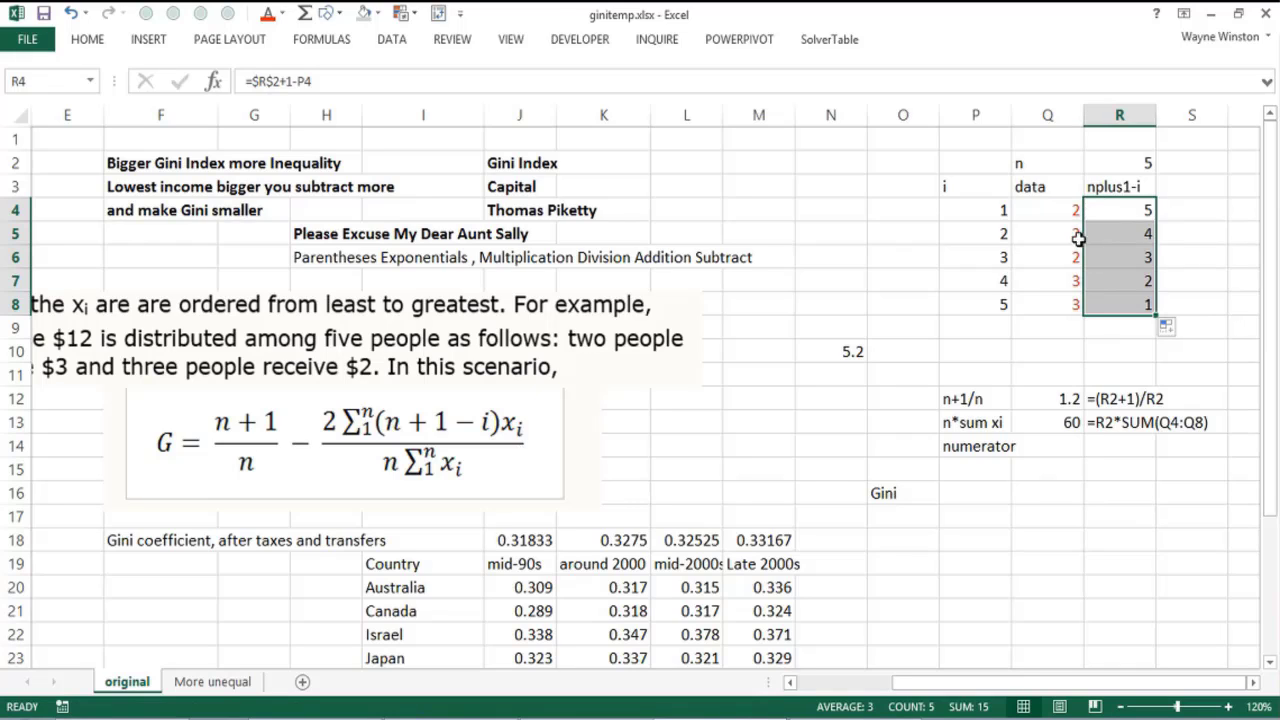
left_click(1100, 304)
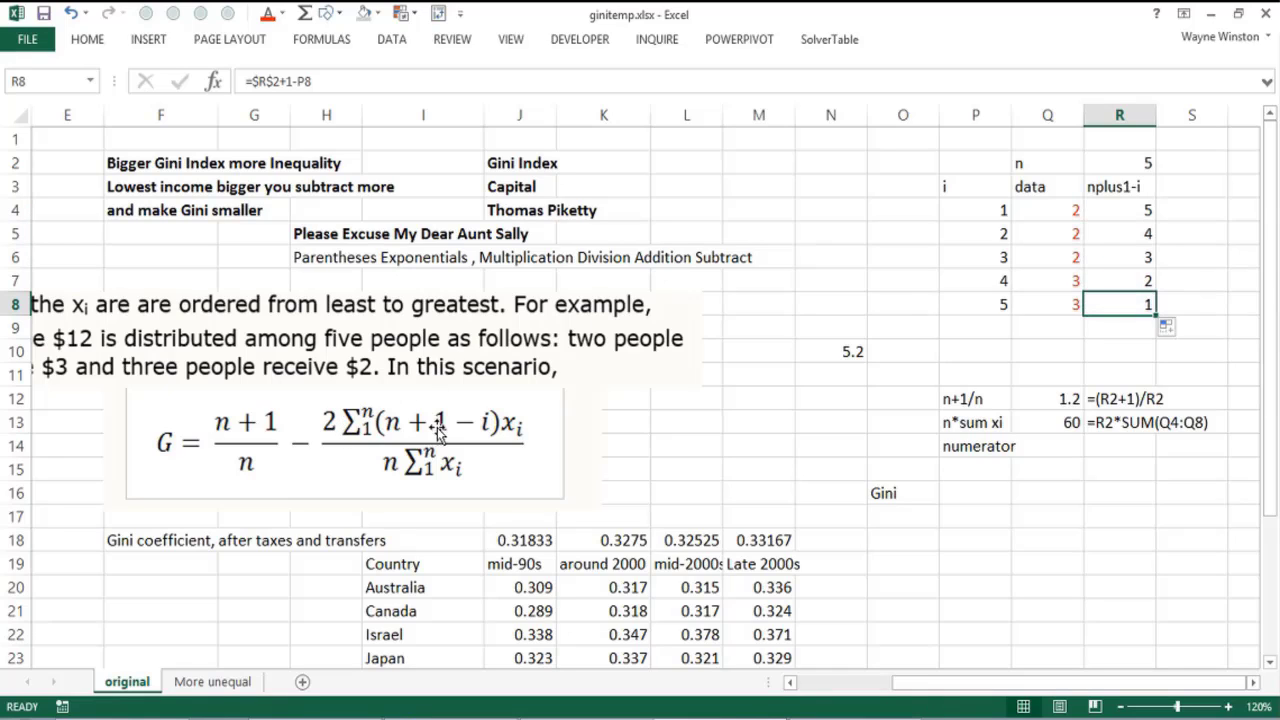
Examine how each data value in Q4:Q8 pairs with its nplus1-i multiplier in R4:R8 for the numerator.
left_click(1054, 212)
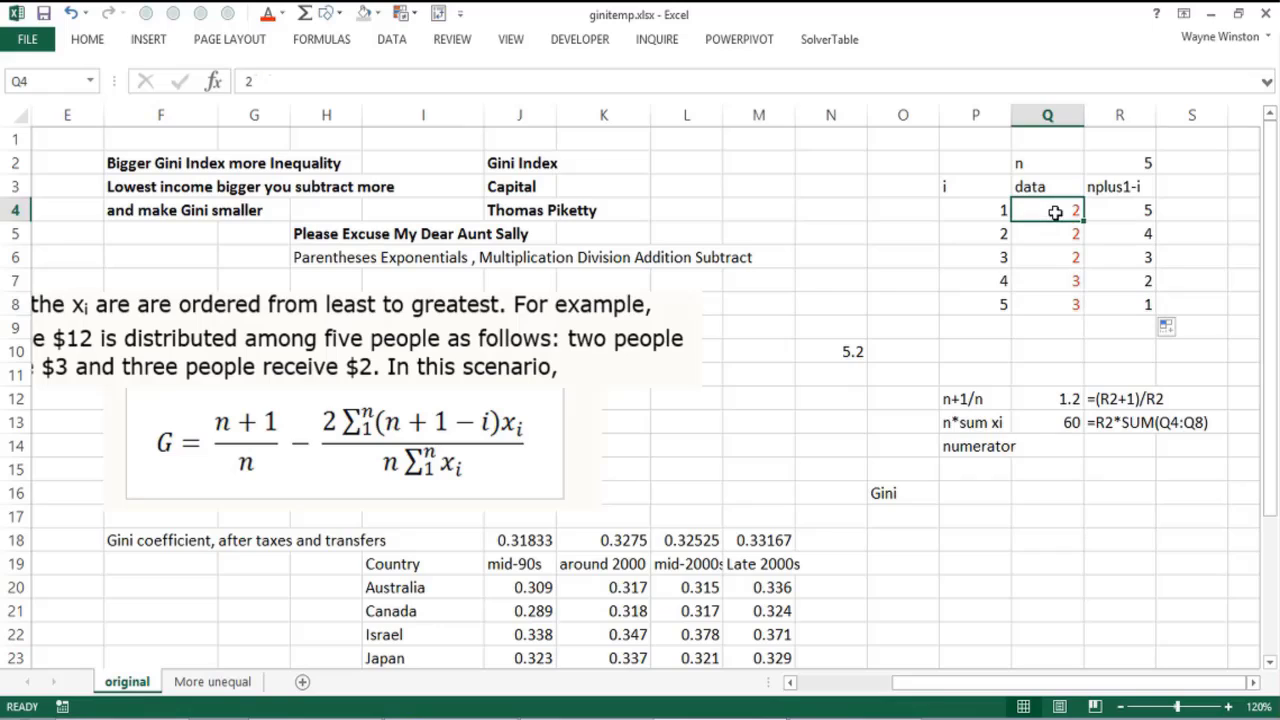
left_click(1137, 211)
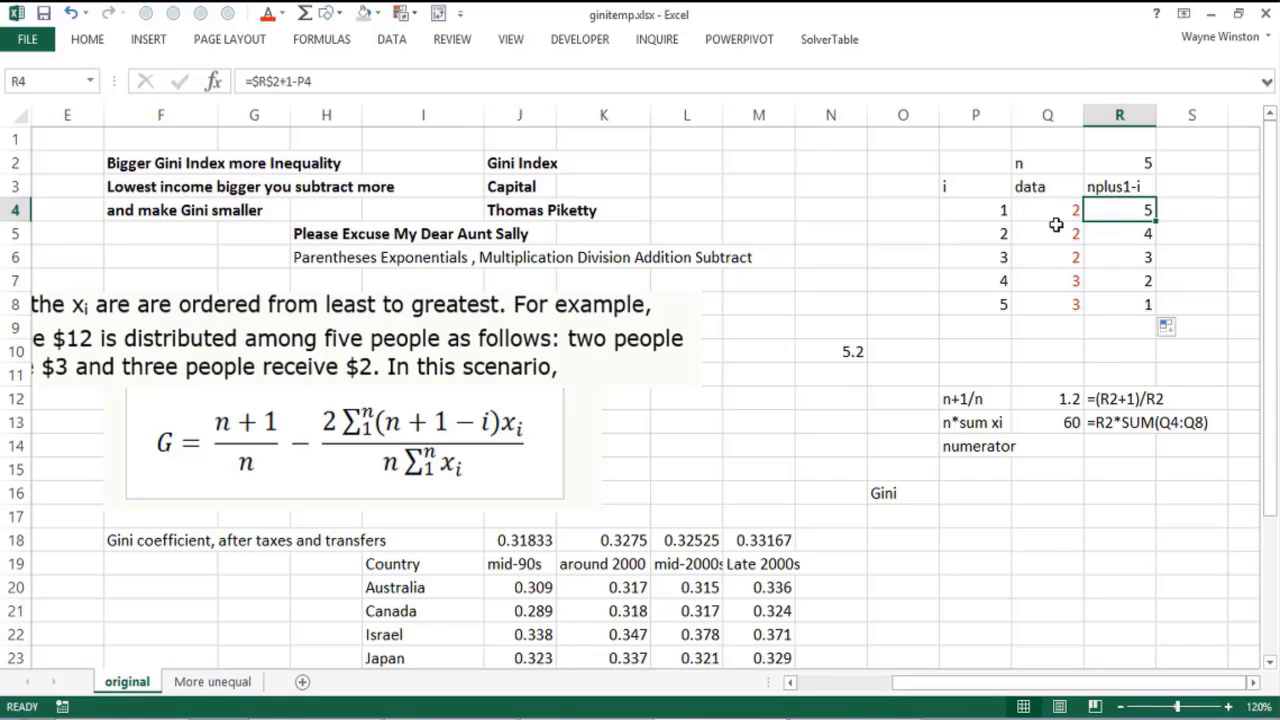
left_click(1058, 234)
left_click(1131, 231)
left_click(1055, 256)
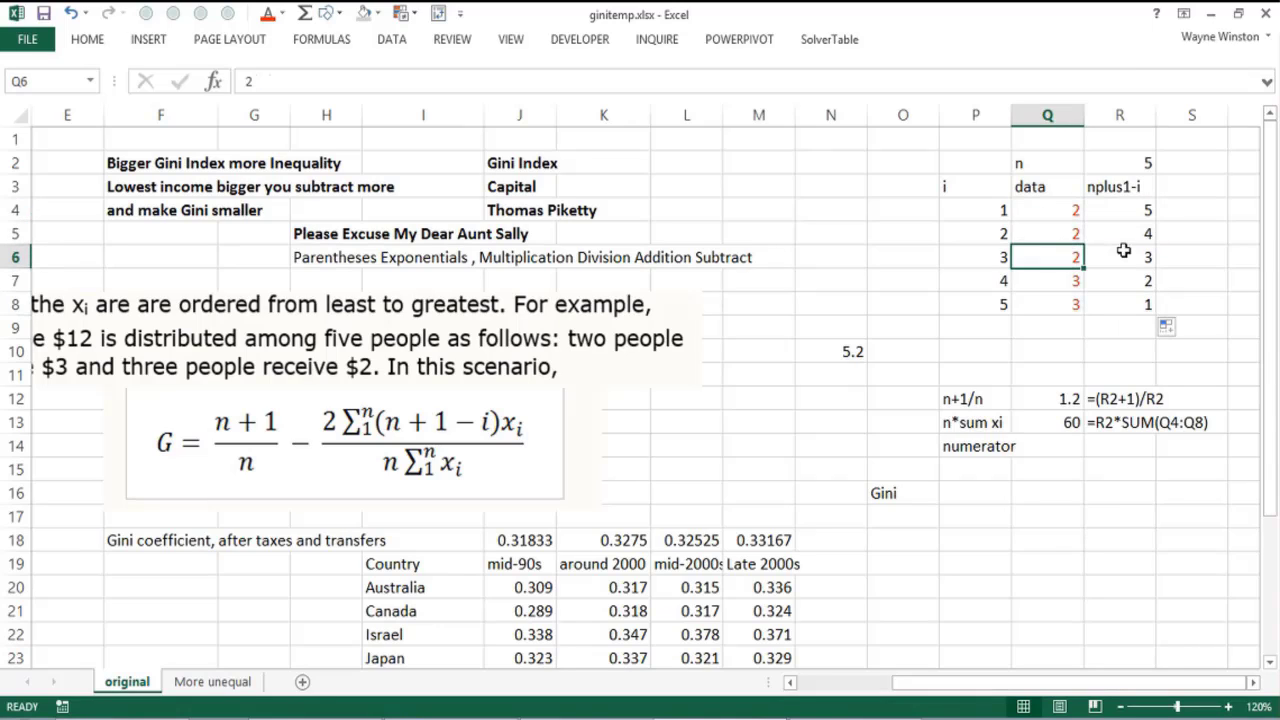
left_click(1123, 251)
left_click(1057, 284)
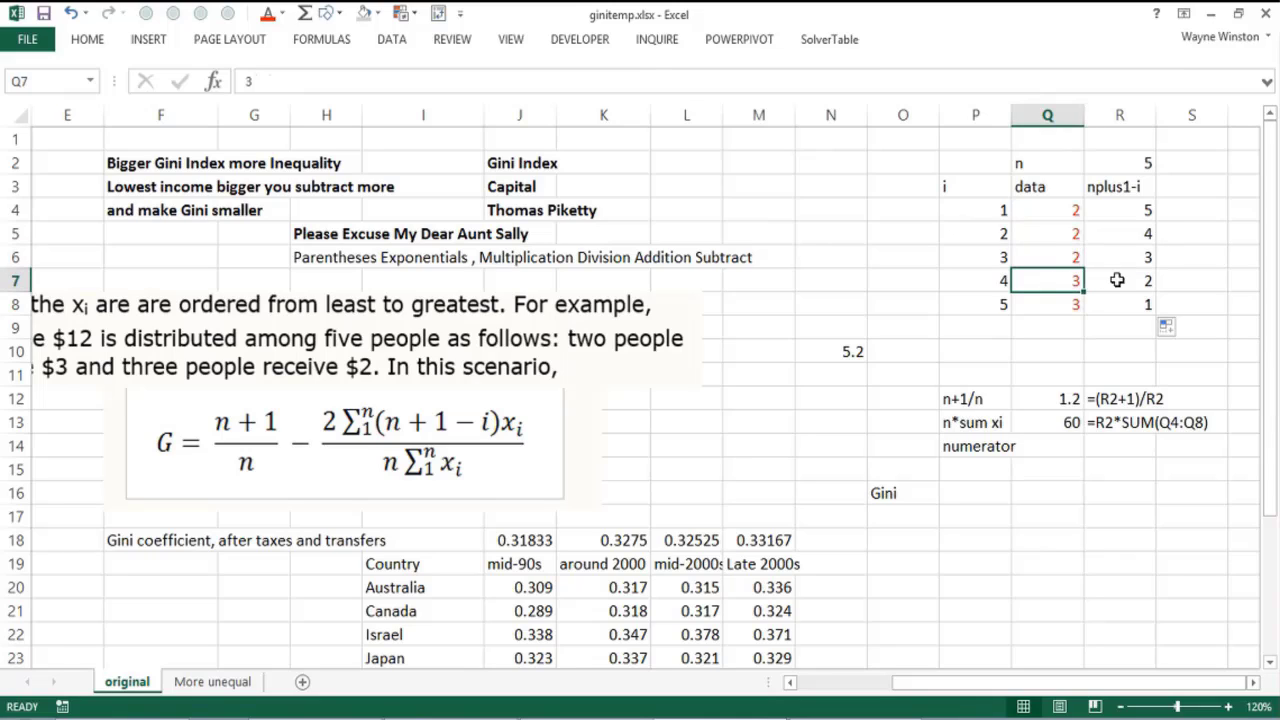
left_click(1114, 281)
left_click(1047, 304)
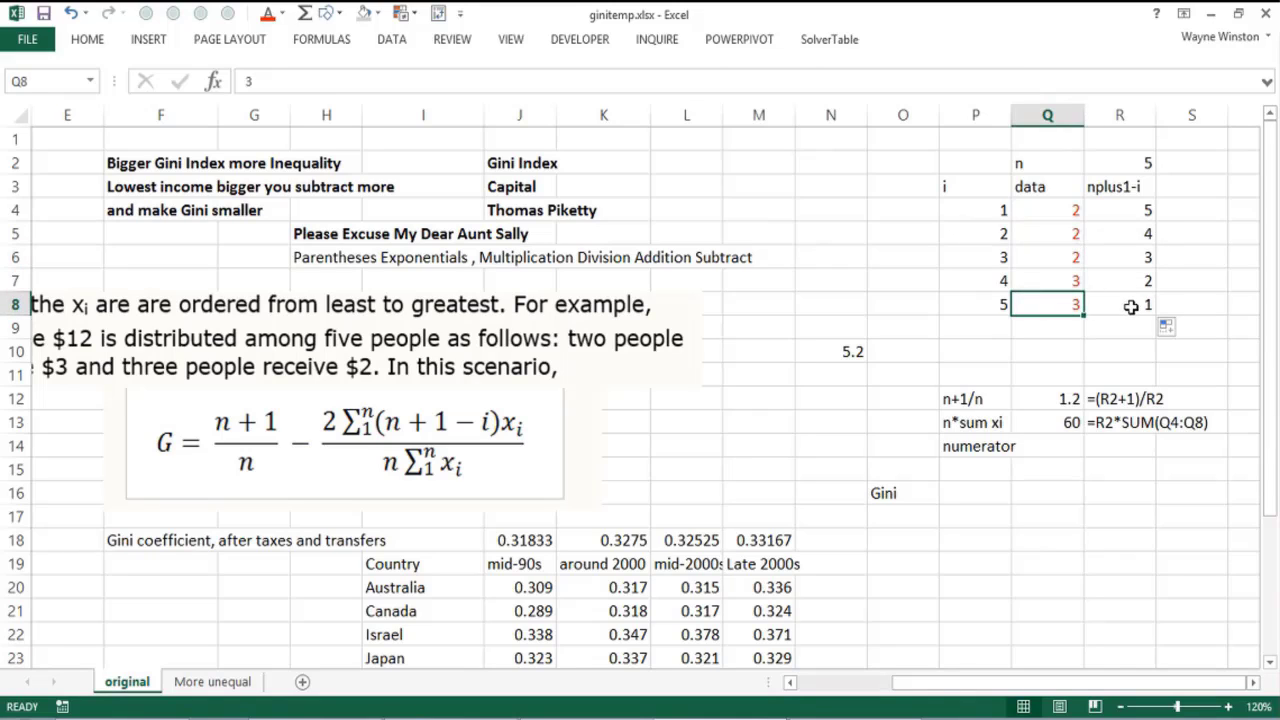
left_click(1131, 306)
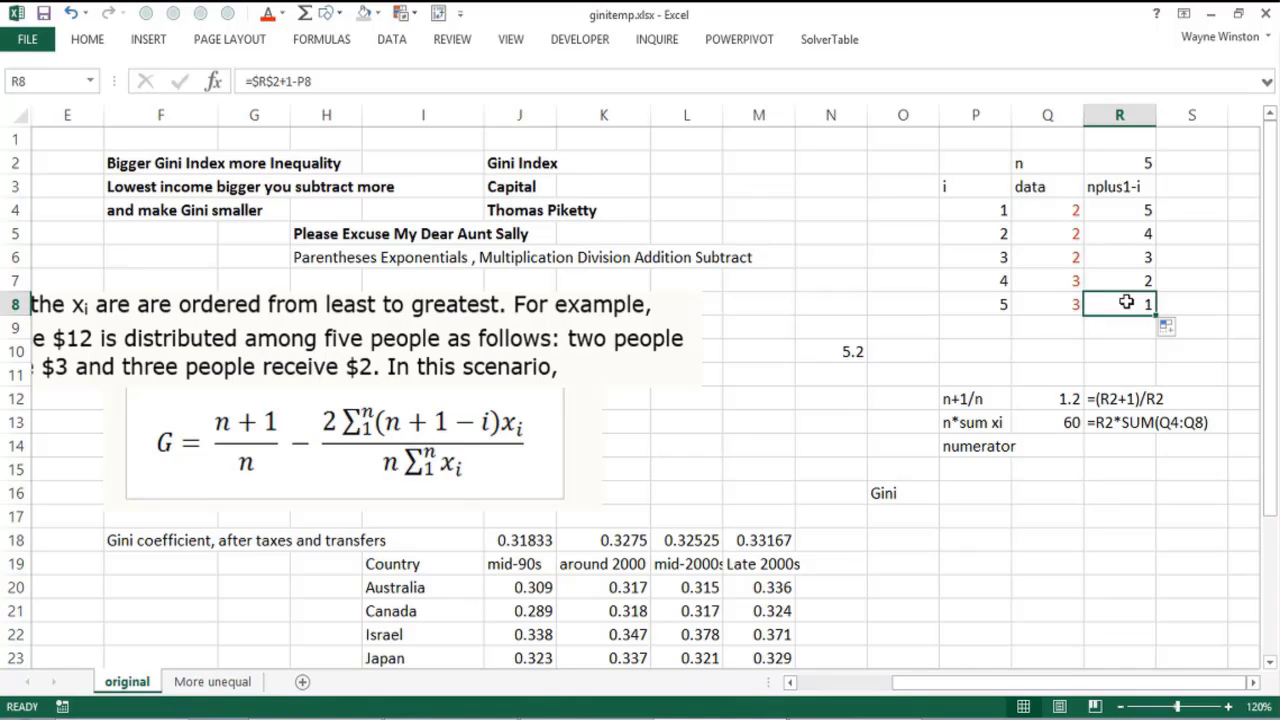
Calculate the numerator in Q14 with =2*SUMPRODUCT(Q4:Q8,R4:R8) and fill the formula across into R14.
left_click(1062, 450)
type("=2")
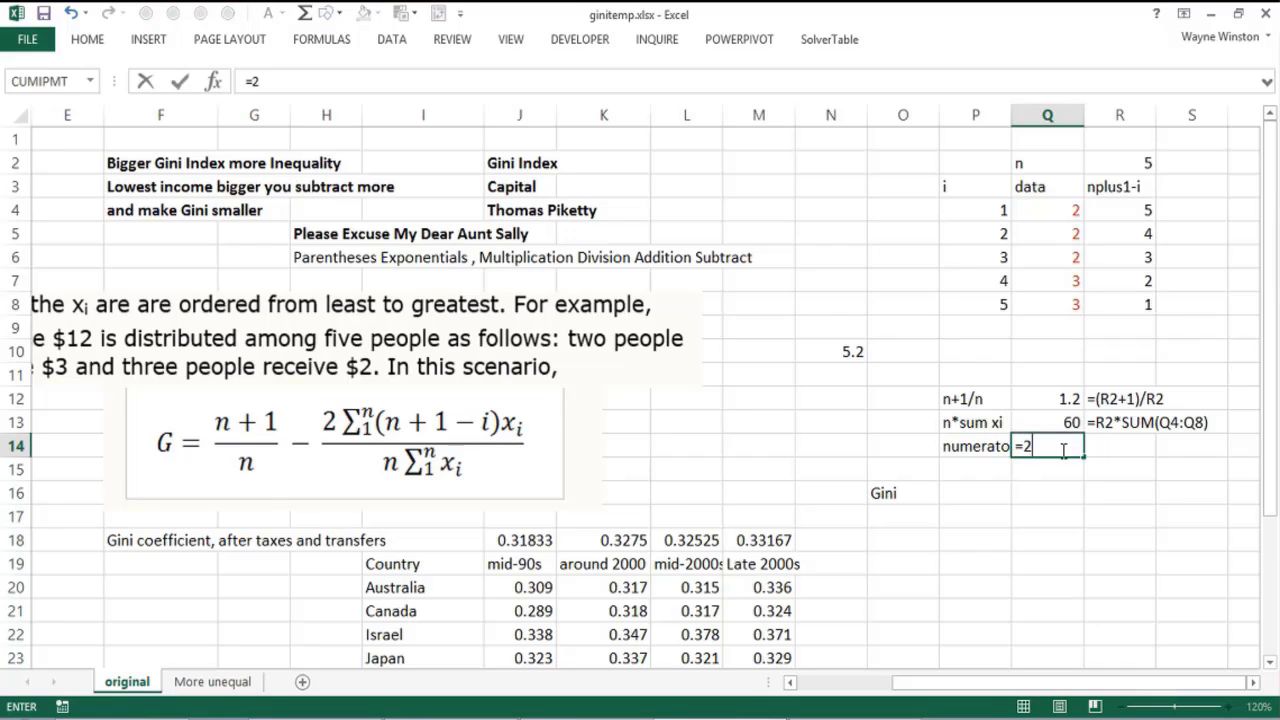
type("*sumprodu")
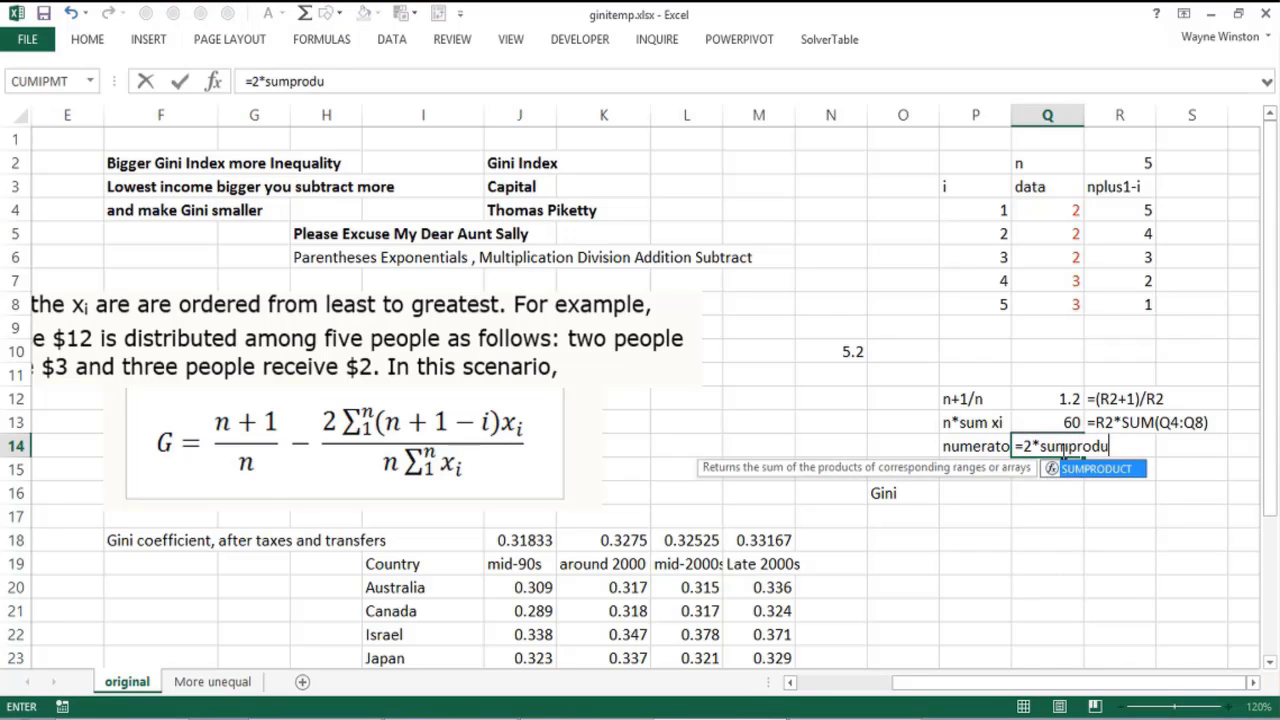
type("ct(")
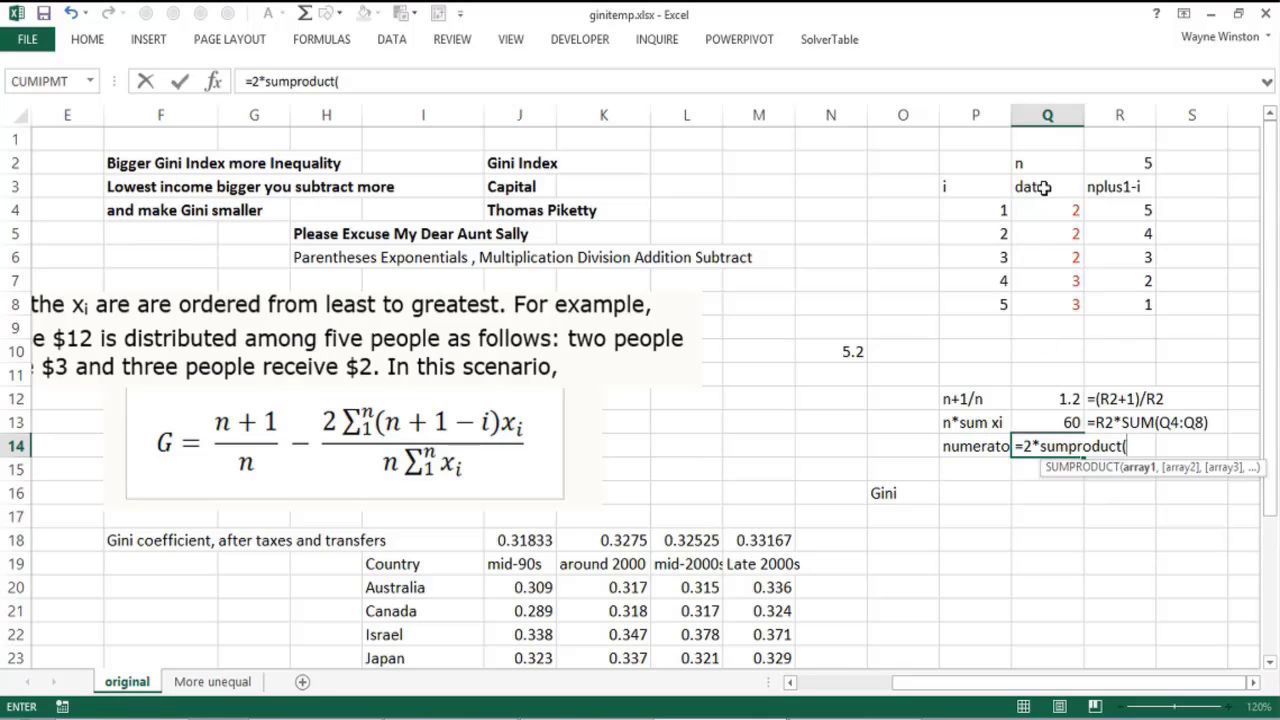
left_click_drag(1045, 209, 1039, 296)
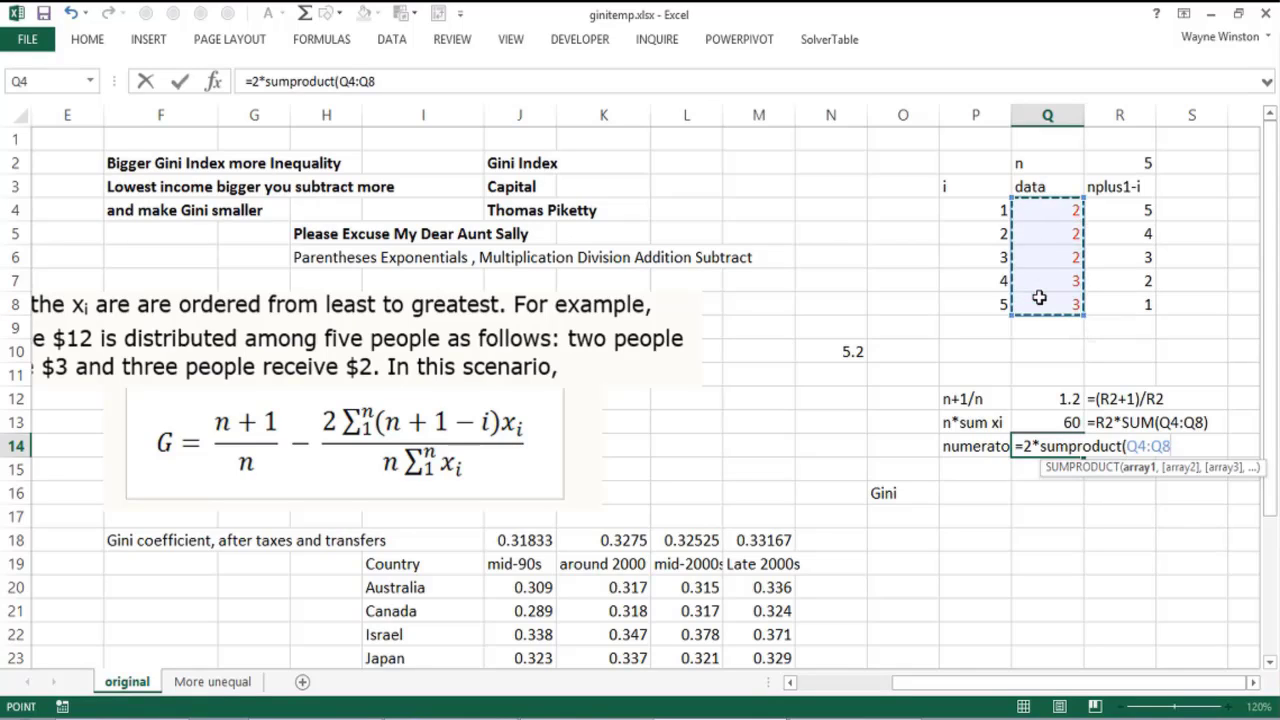
type(",")
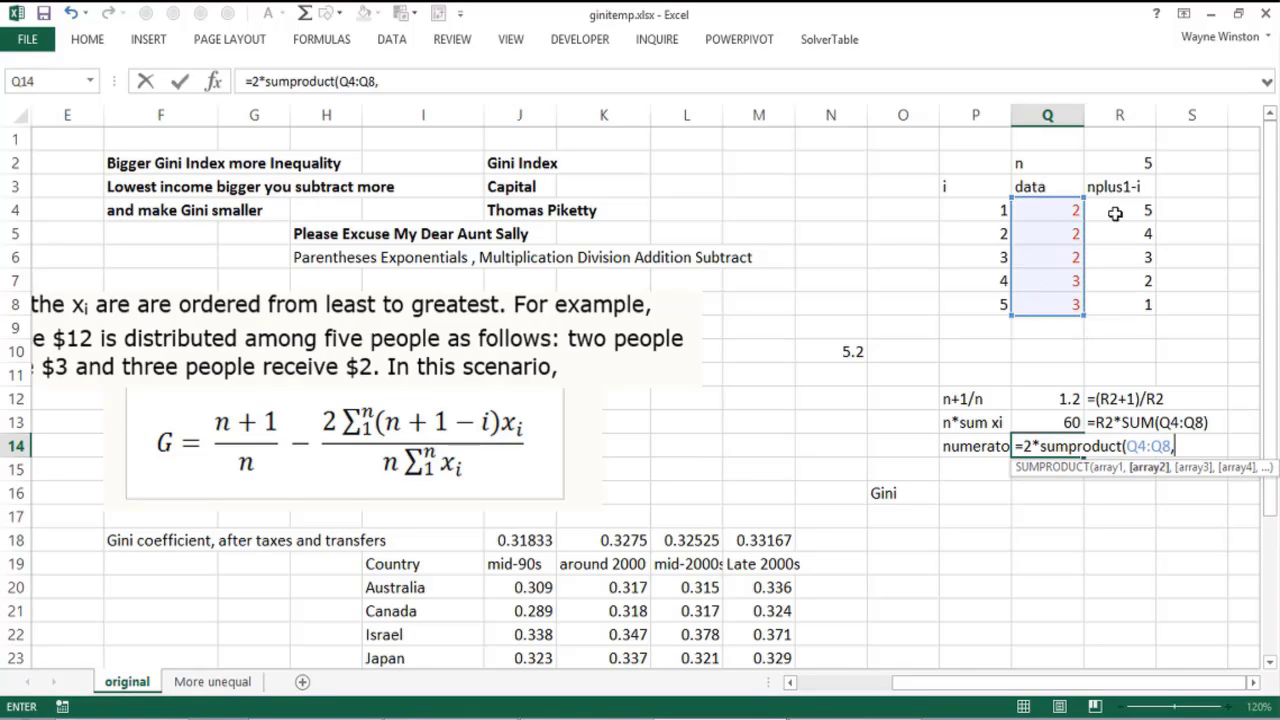
left_click_drag(1114, 210, 1117, 303)
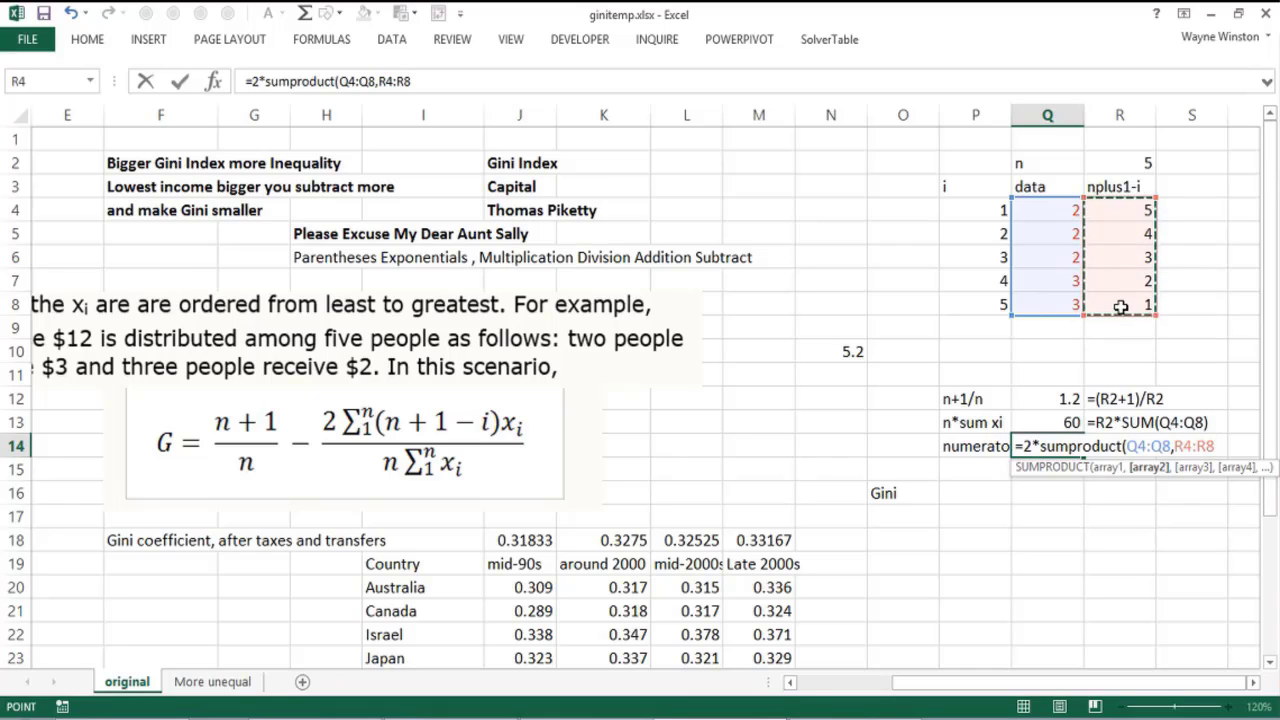
type(")")
key("Return")
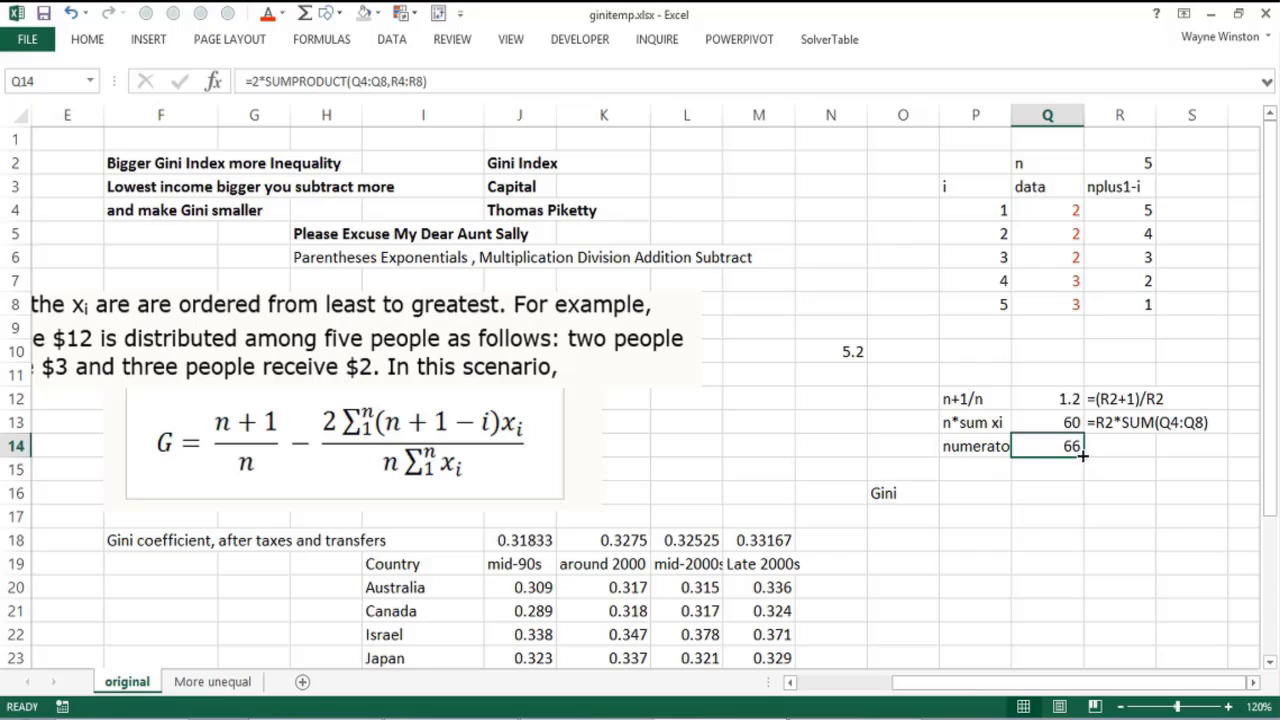
left_click_drag(1084, 468, 1126, 466)
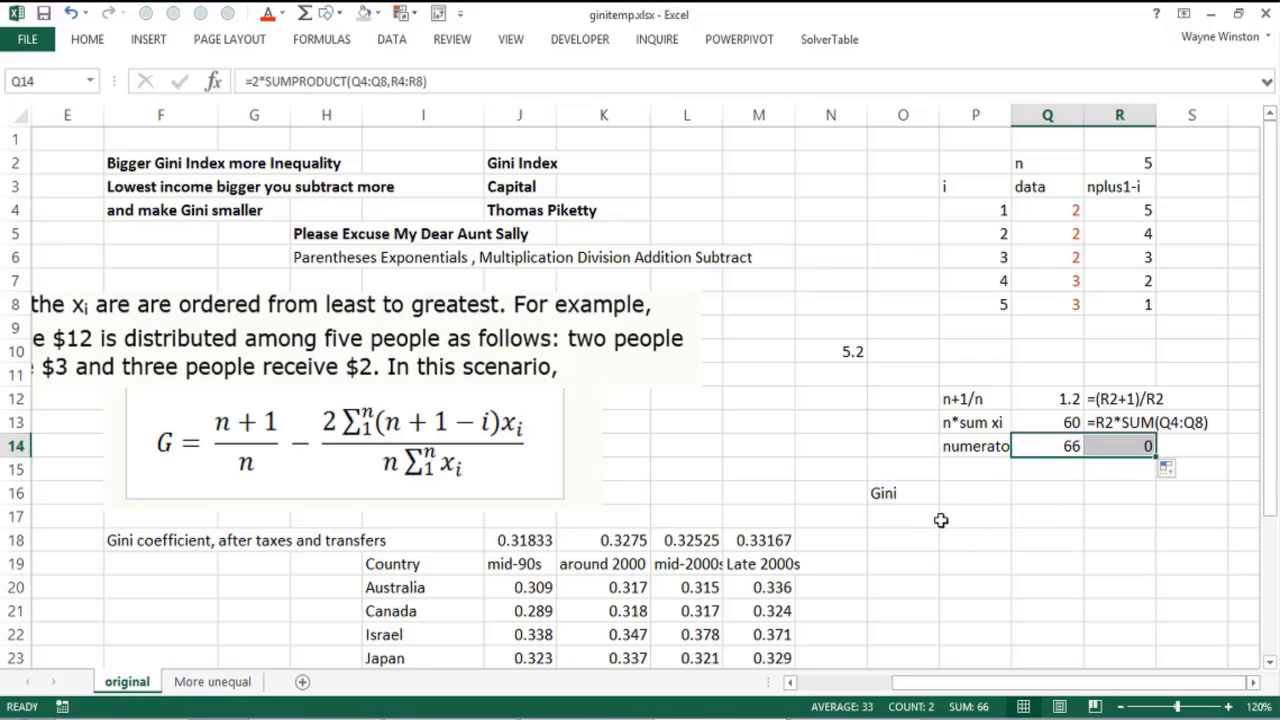
Calculate the Gini index in O17 with =Q12-(Q14/Q13), enclosing the division in parentheses.
left_click(906, 516)
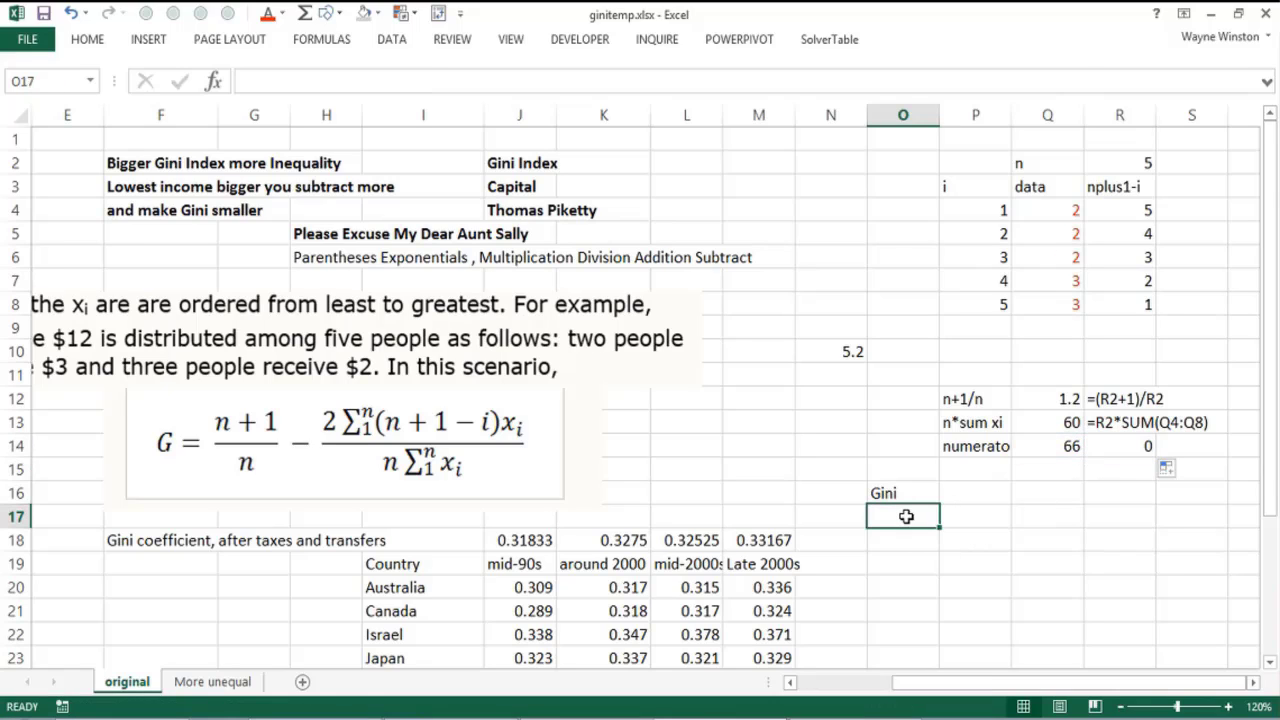
left_click(1055, 397)
left_click(904, 517)
type("=")
left_click(1035, 400)
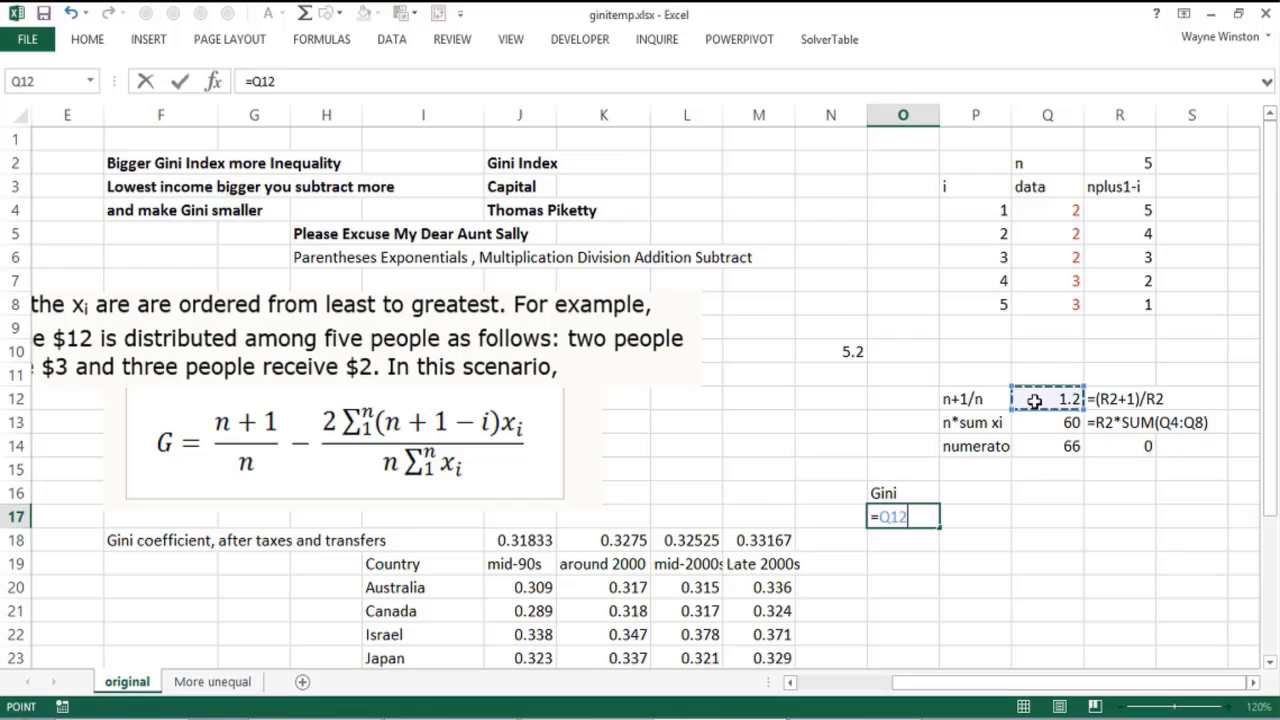
type("-(")
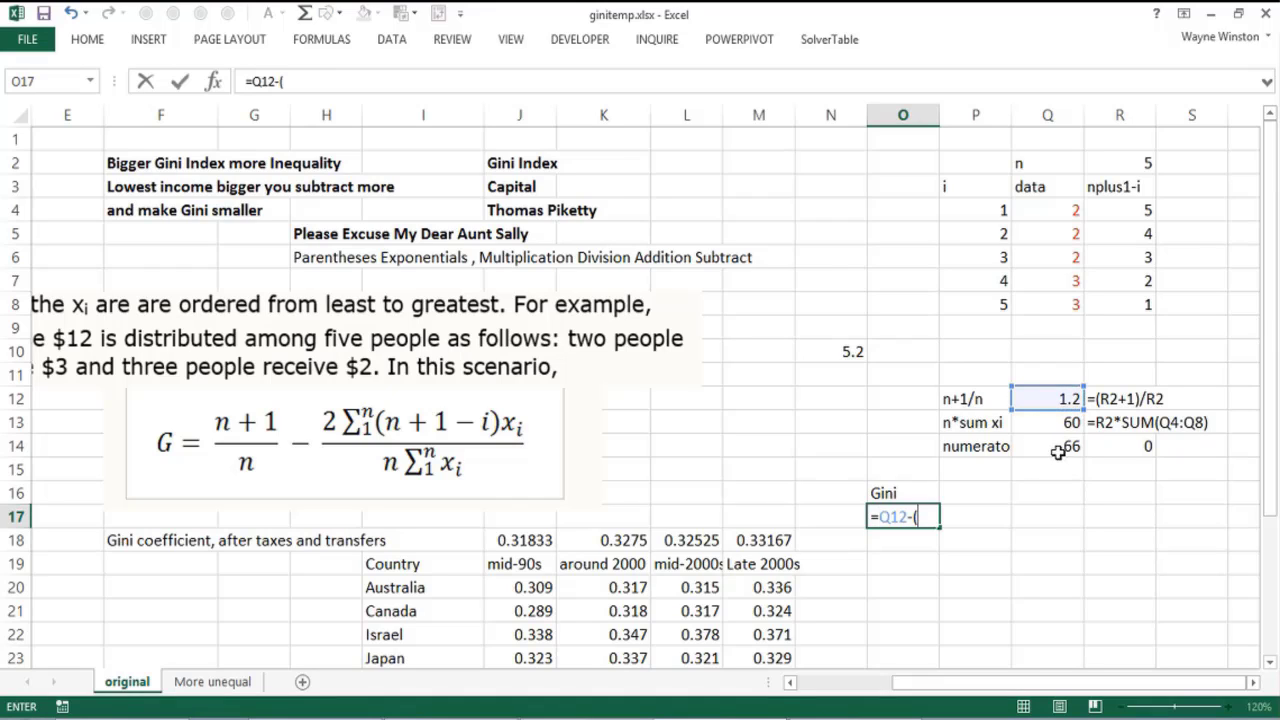
left_click(1057, 450)
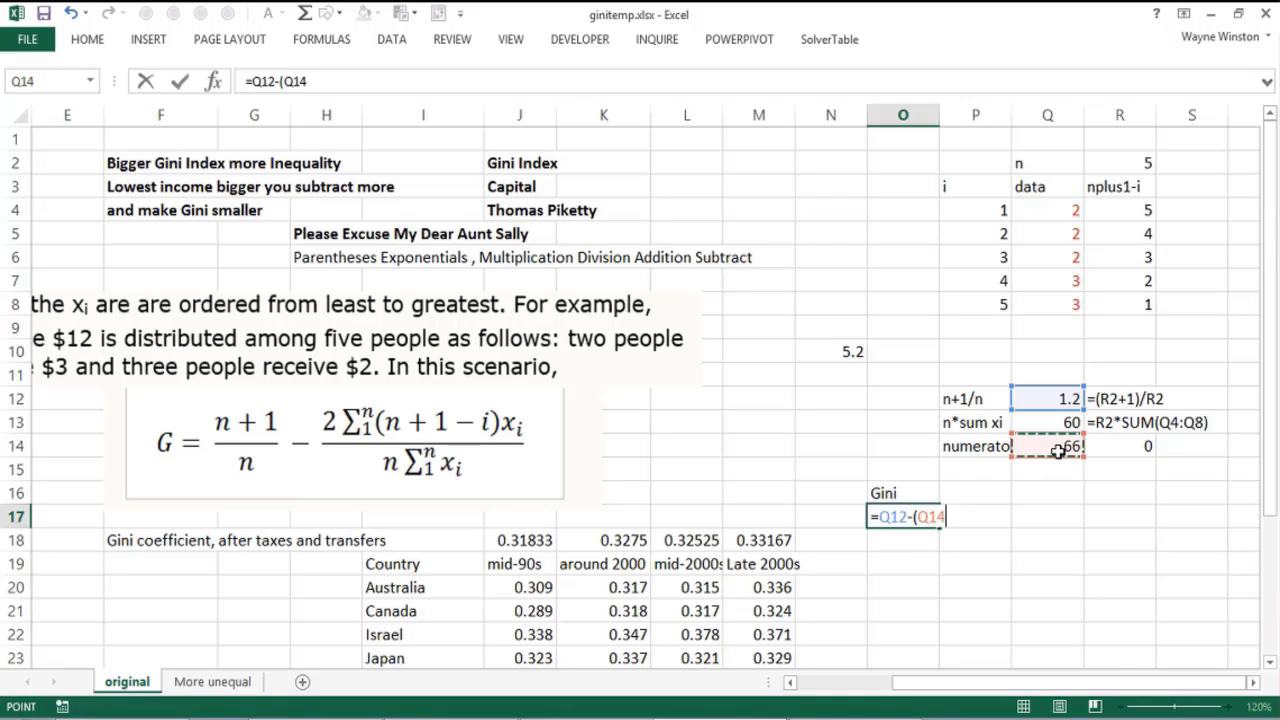
type("/")
left_click(1043, 423)
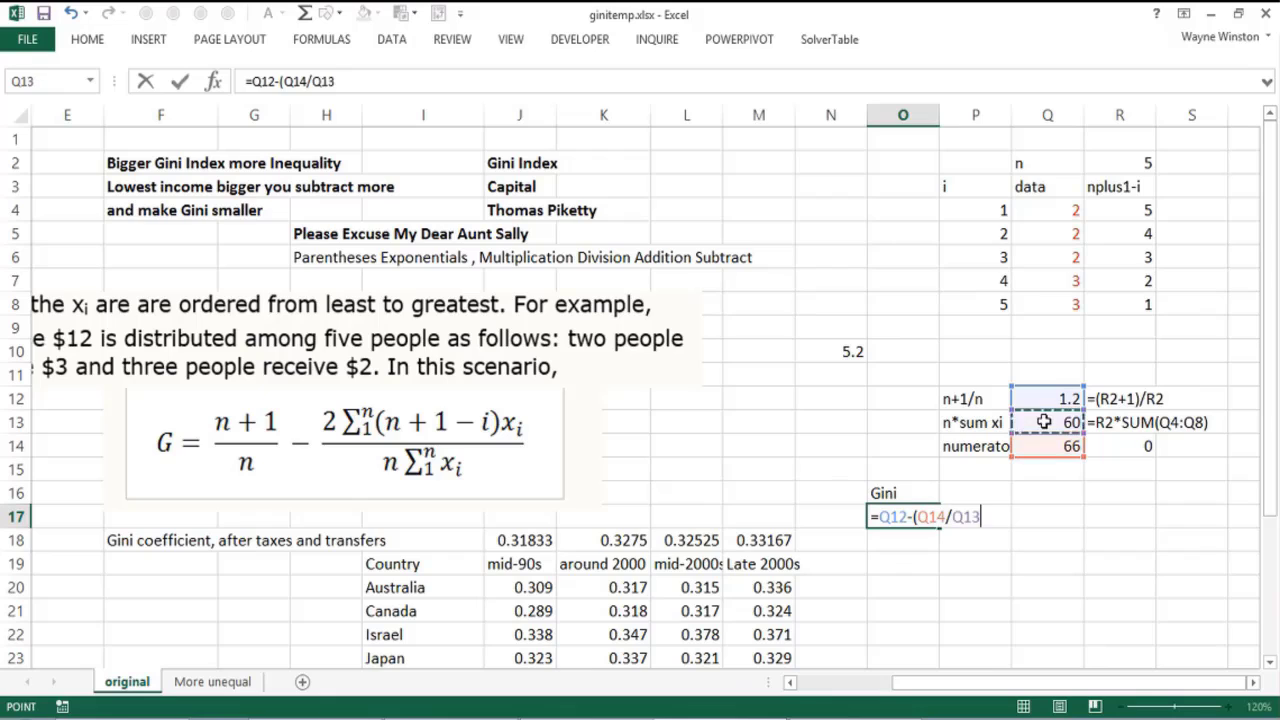
type(")")
key("Return")
Display the Gini formula from O17 in P17 with =FORMULATEXT(O17).
left_click(970, 515)
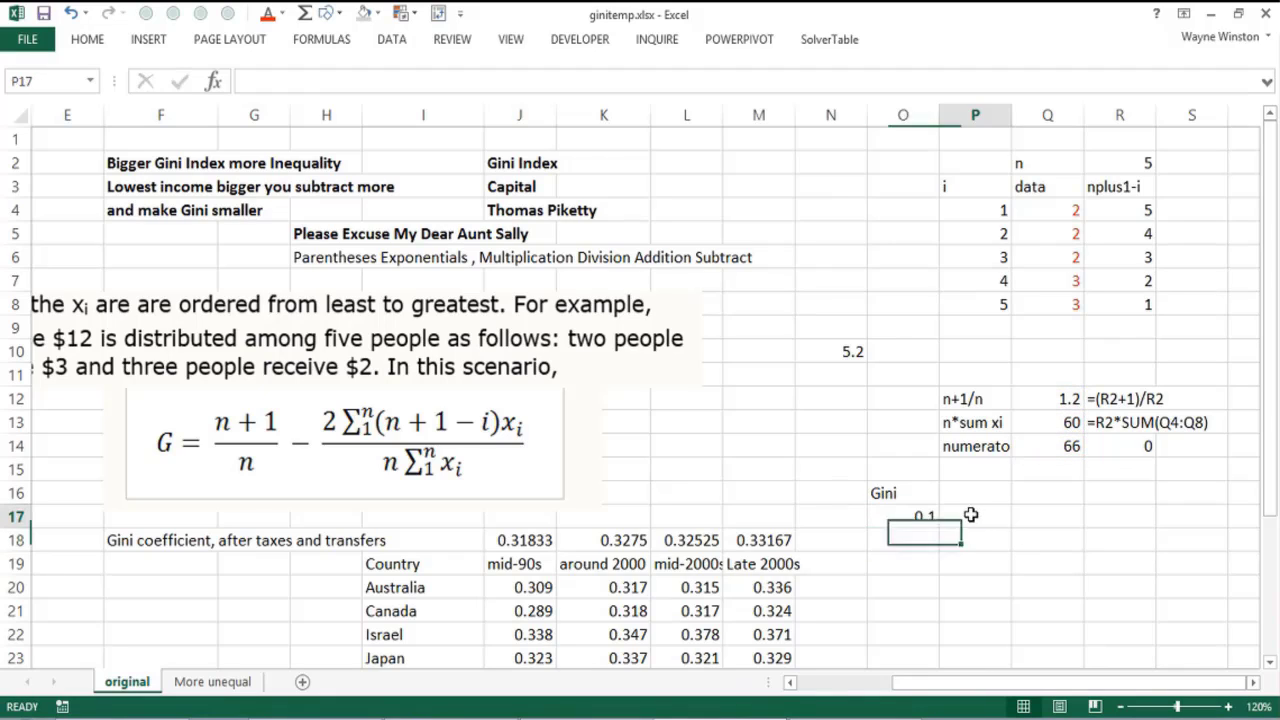
type("=for")
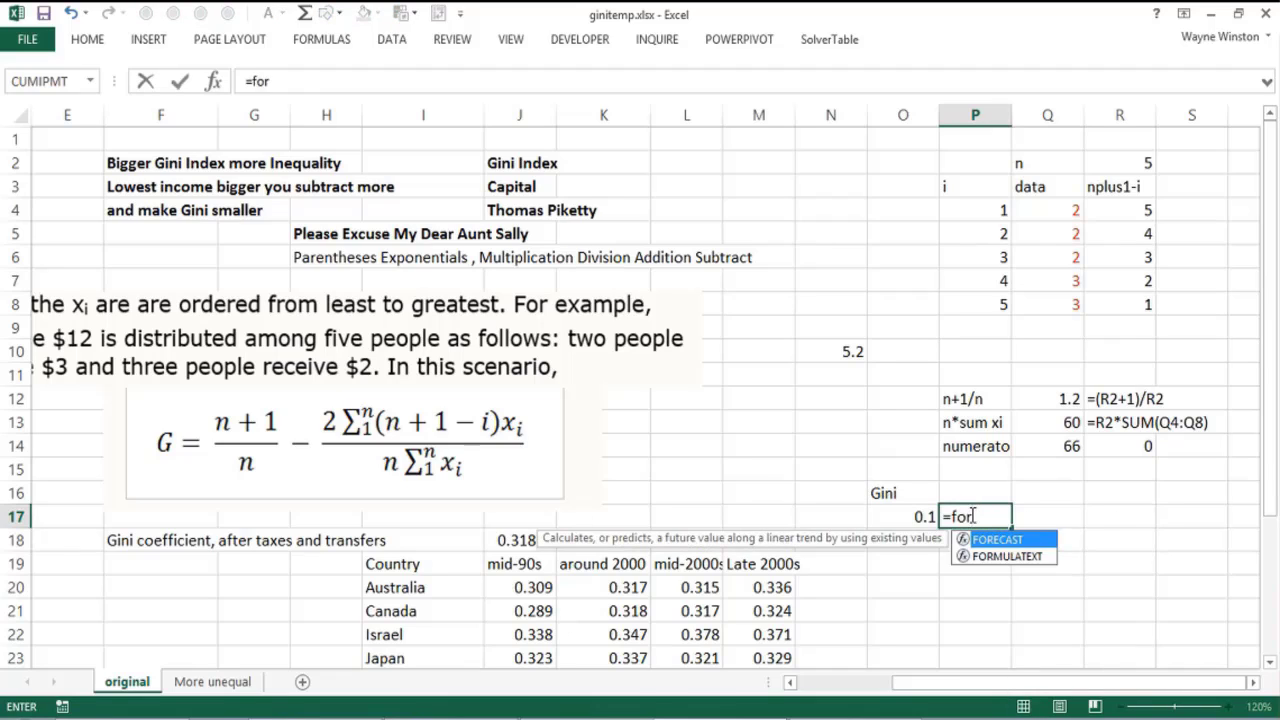
type("m")
double_click(1000, 540)
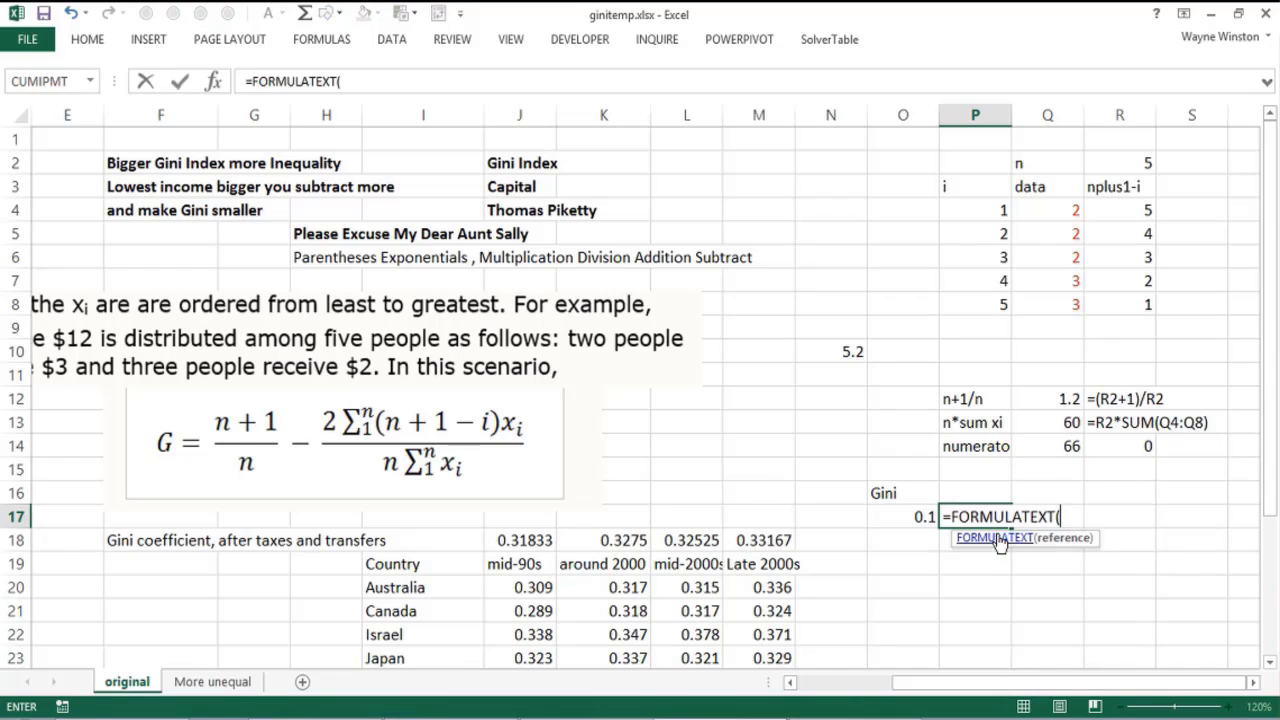
left_click(912, 516)
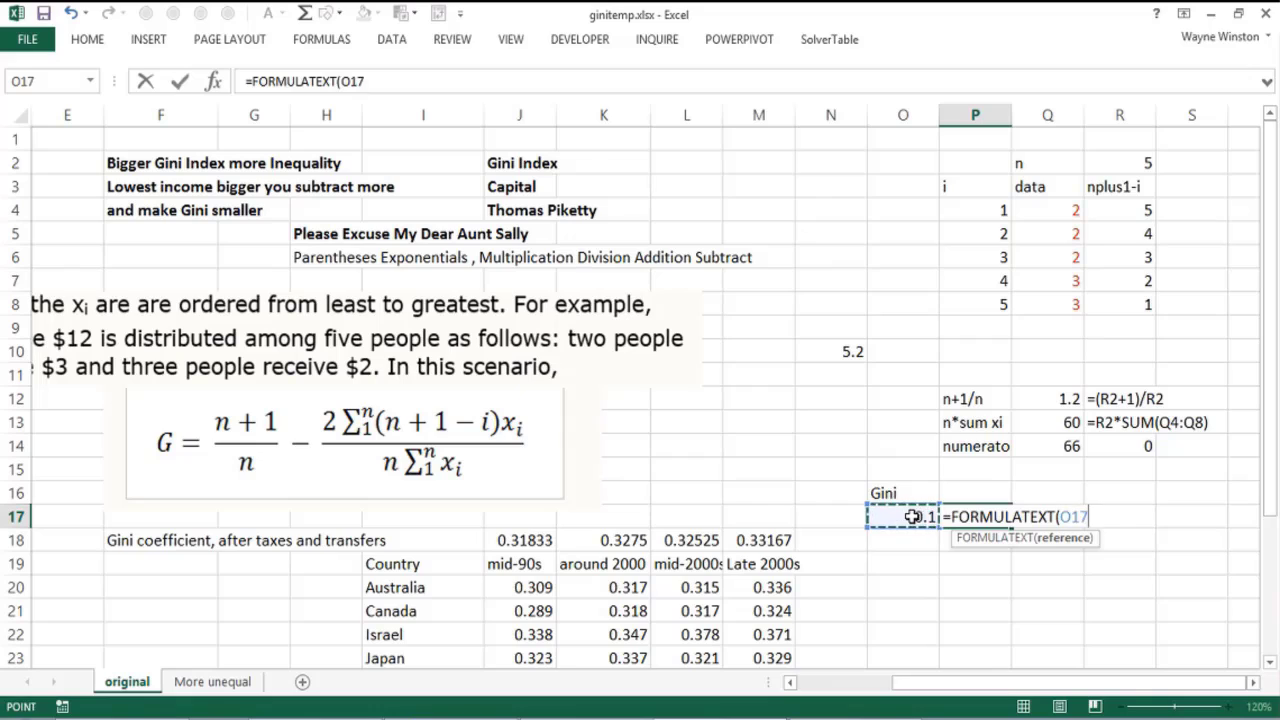
key("Return")
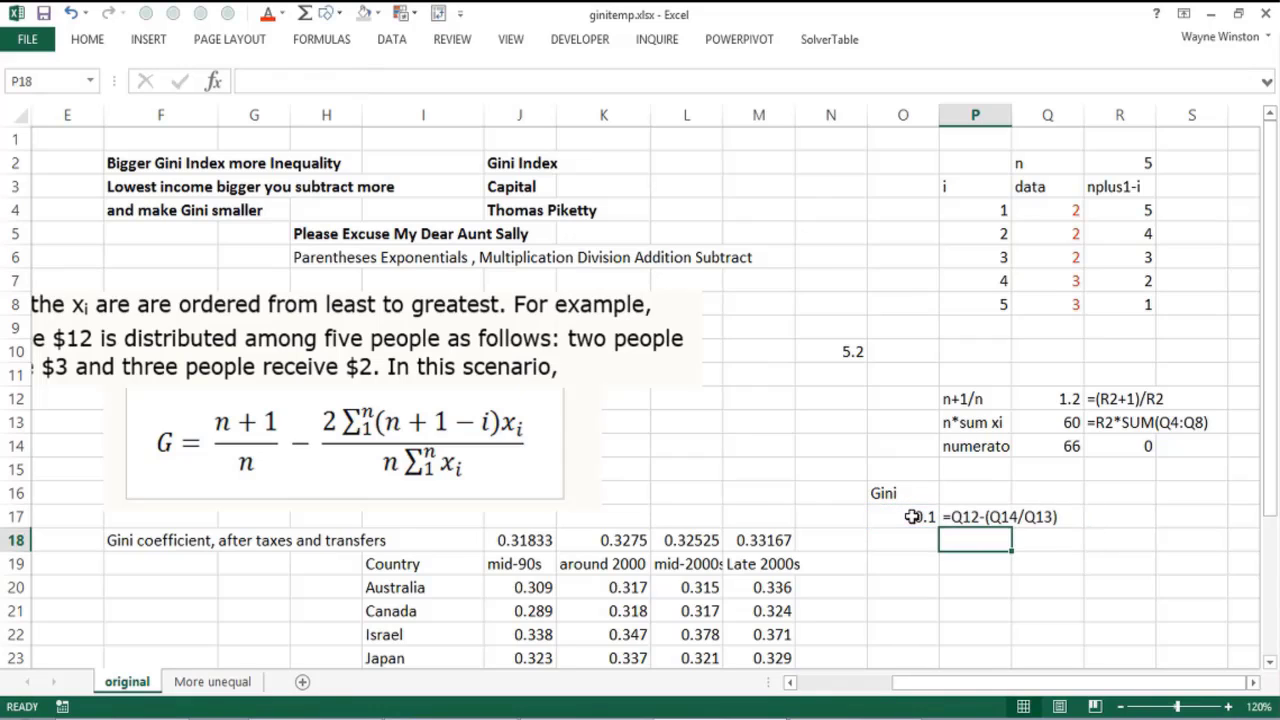
key("Up")
key("Up")
key("Down")
key("Down")
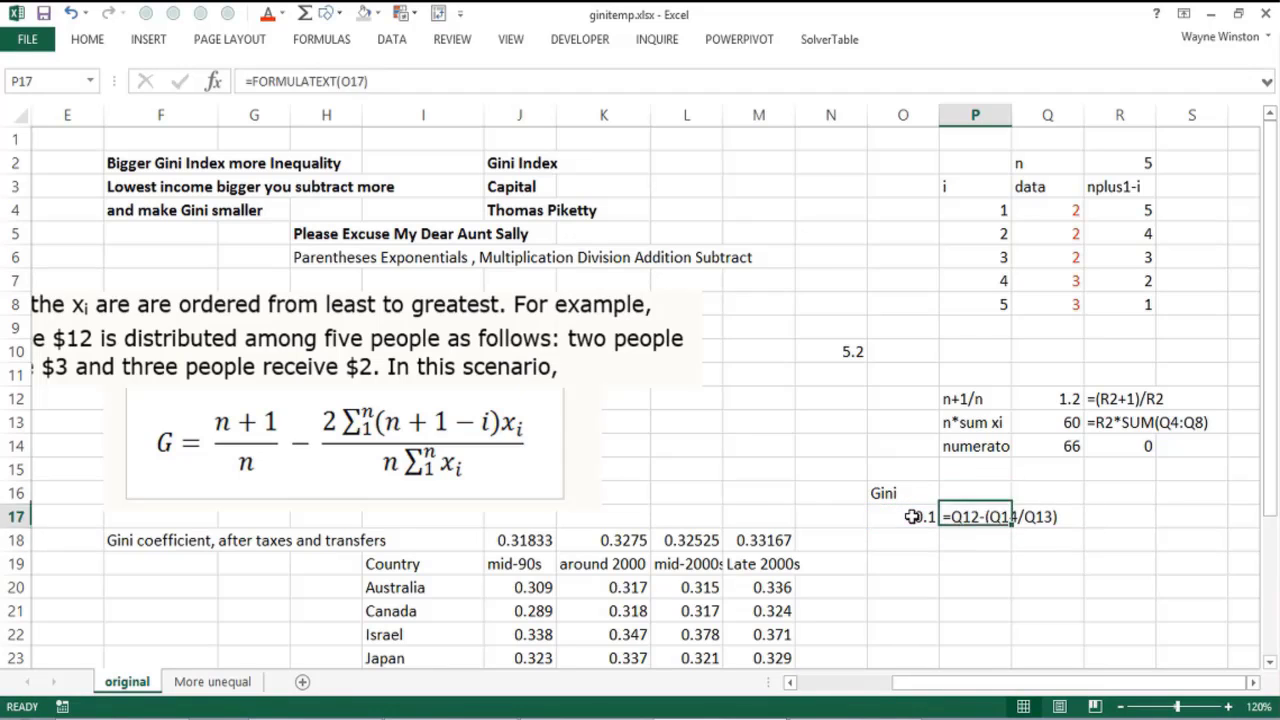
key("Up")
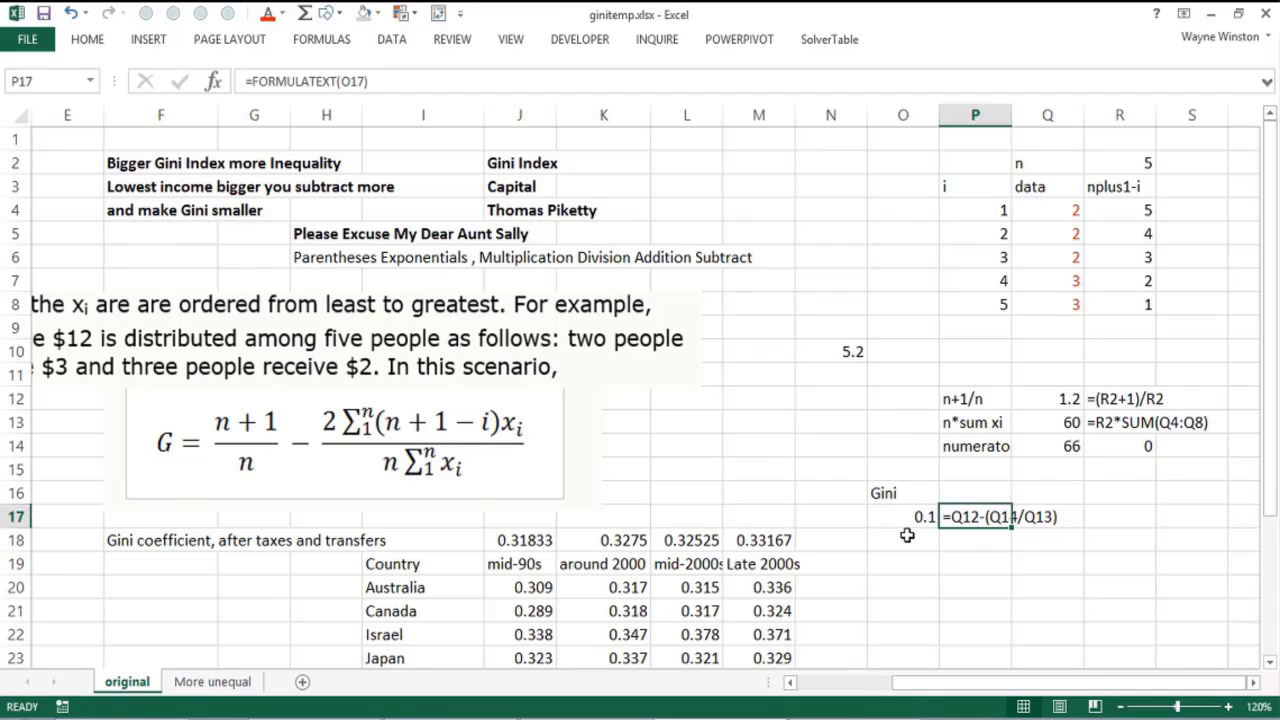
Calculate the Gini index again in O18 without parentheses, using =Q12-Q14/Q13.
left_click(907, 536)
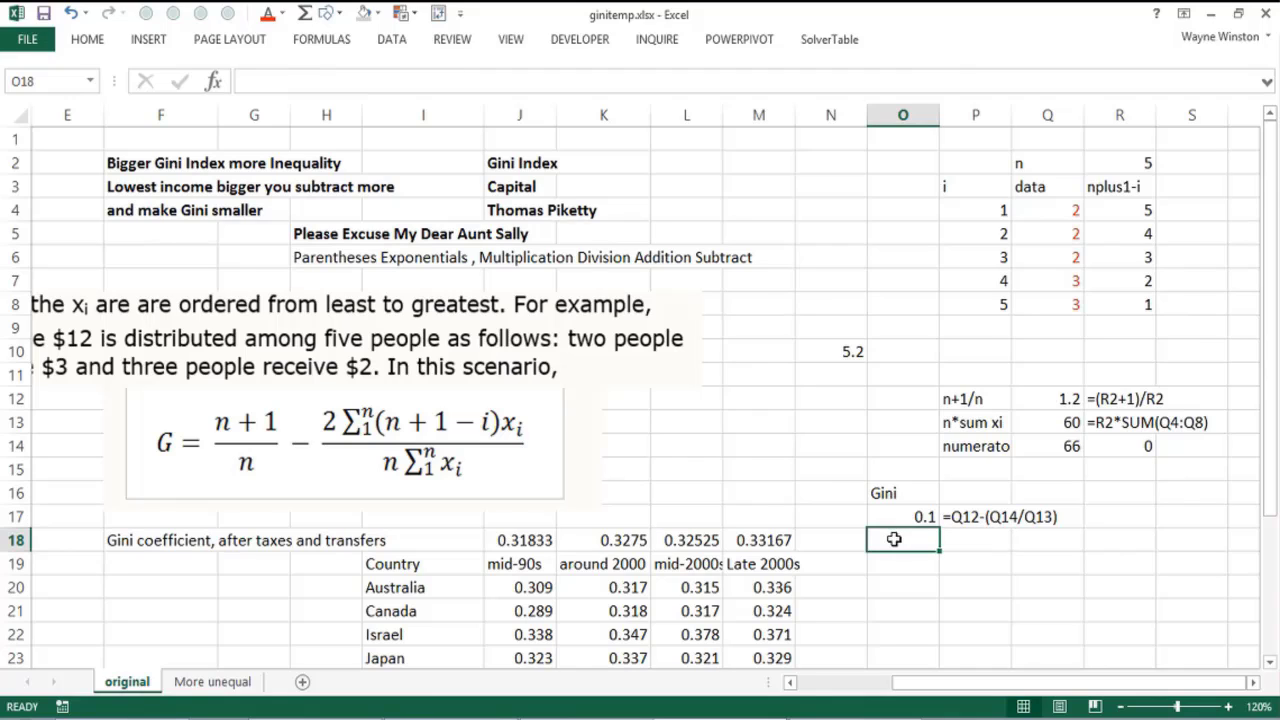
type("=")
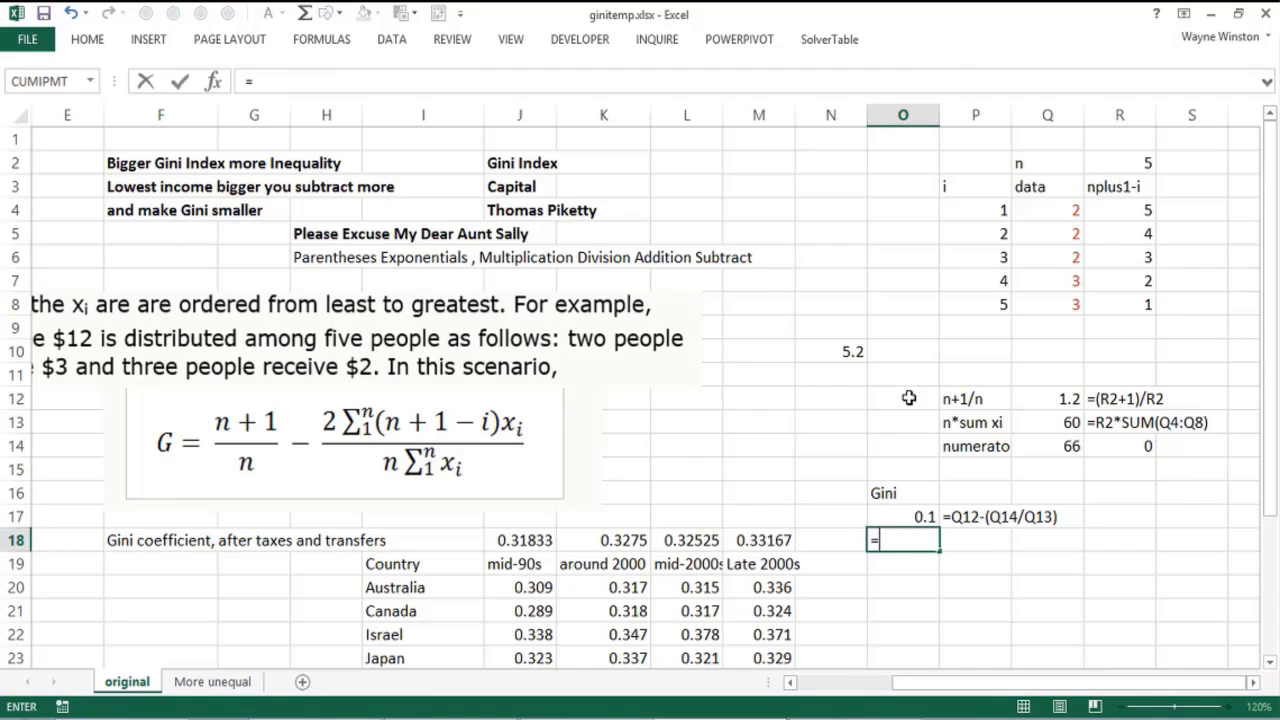
left_click(1057, 446)
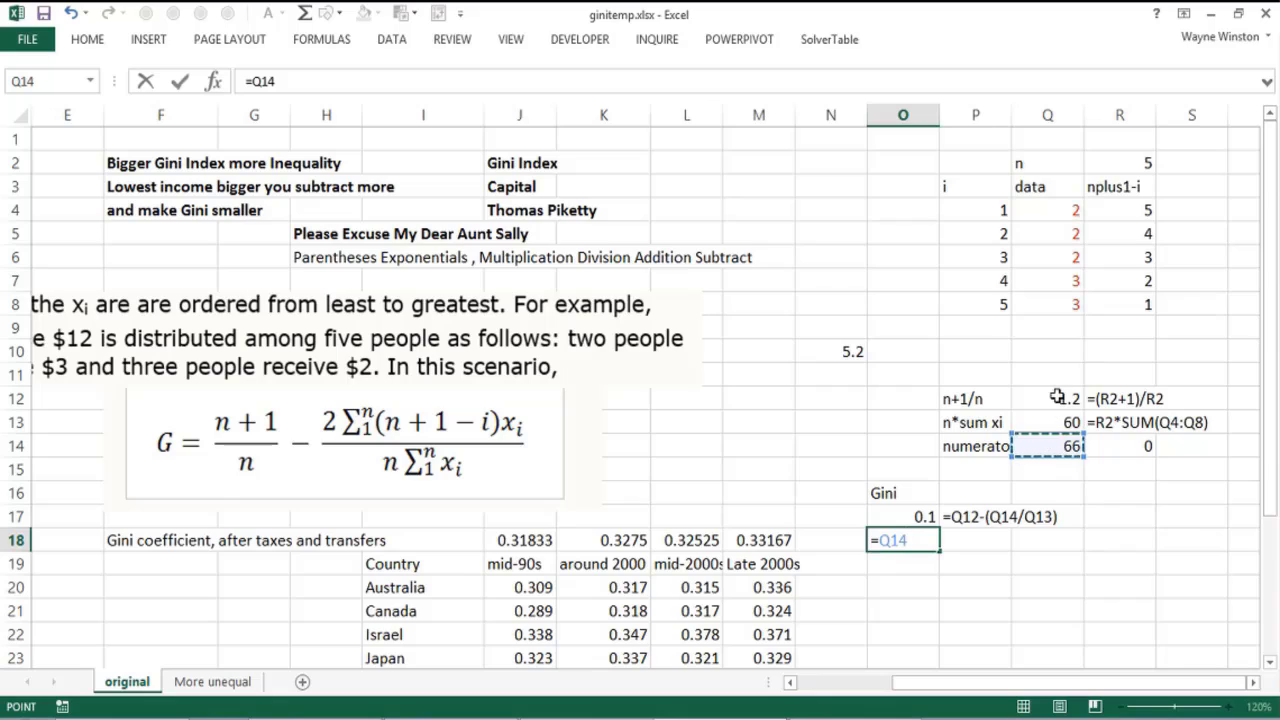
left_click(1057, 397)
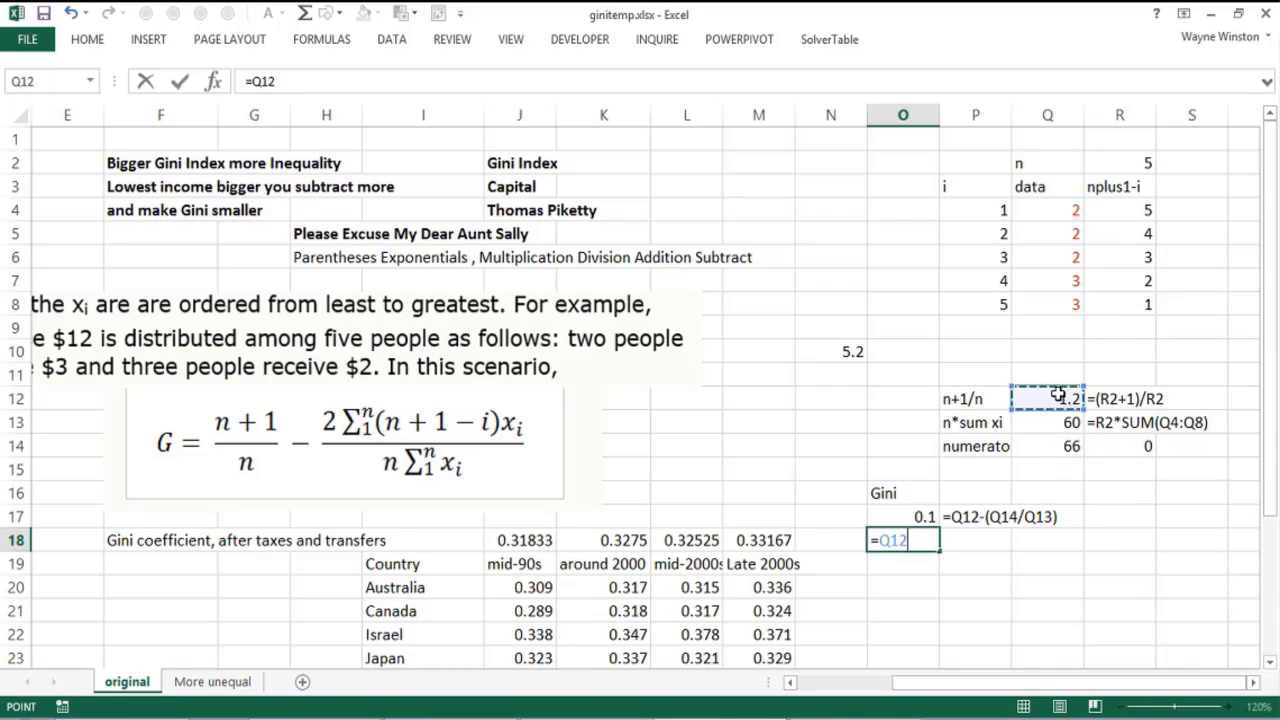
type("-")
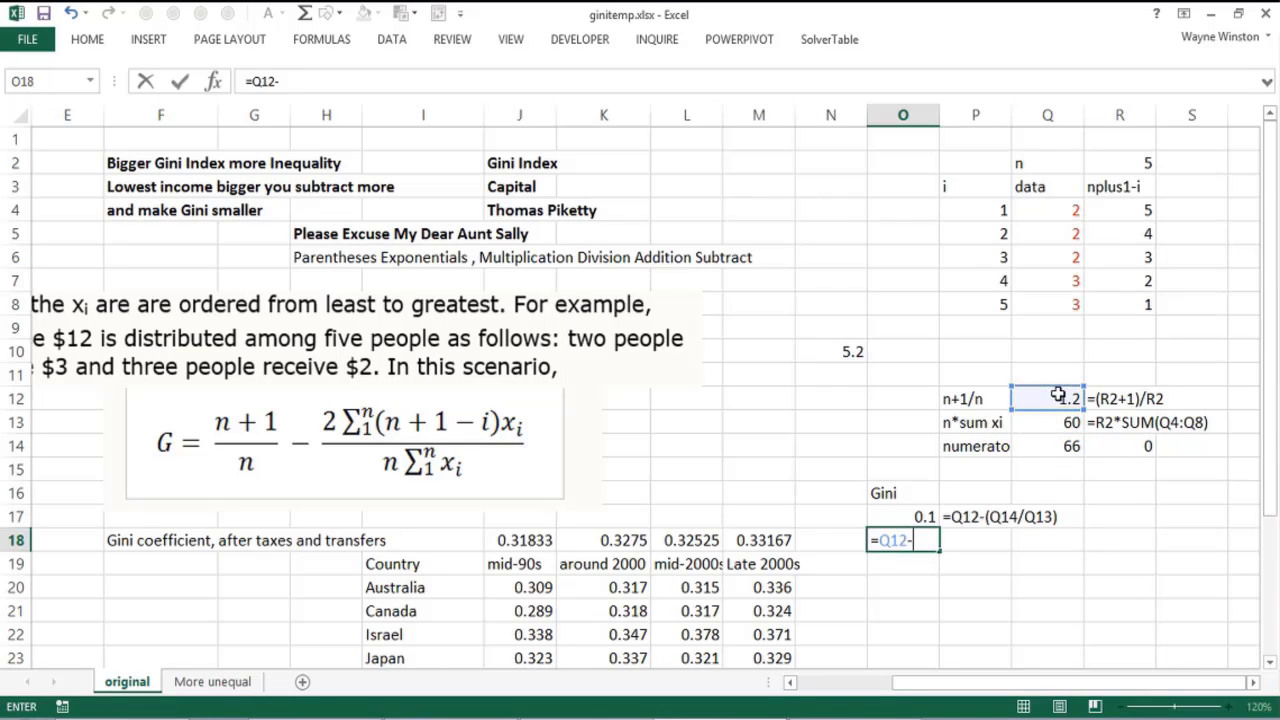
left_click(1053, 449)
type("/")
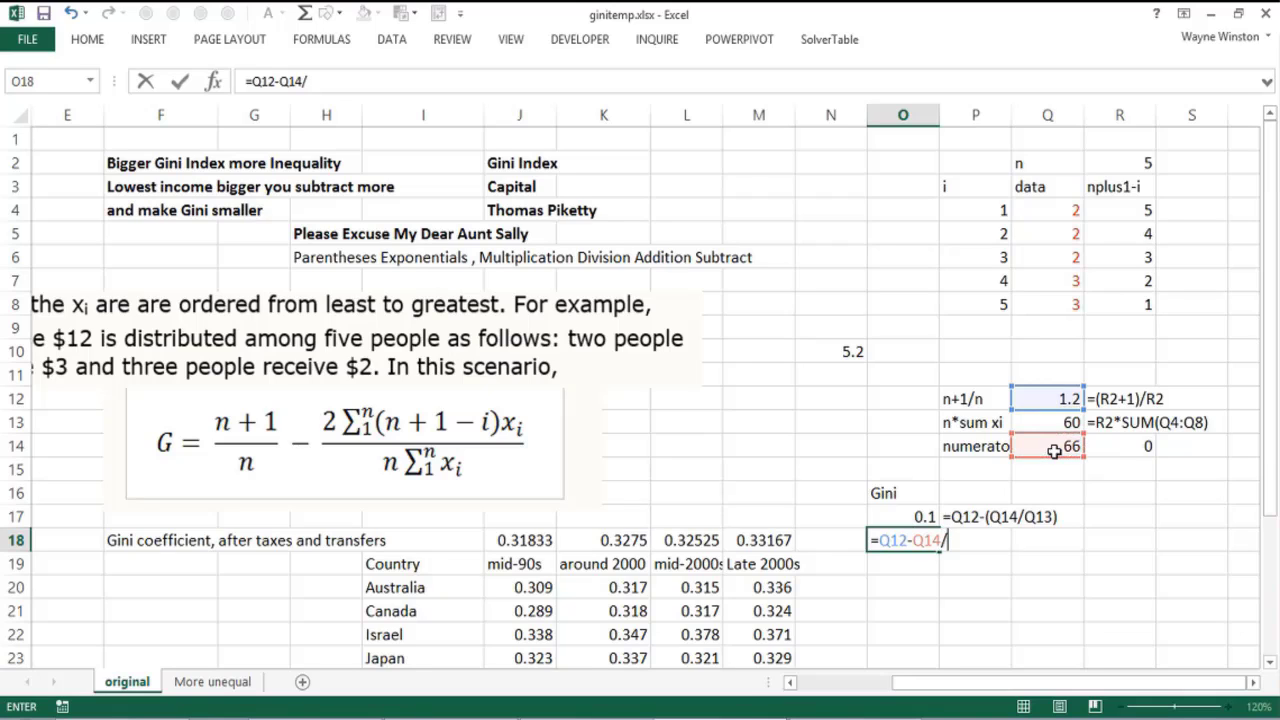
left_click(1035, 422)
key("Return")
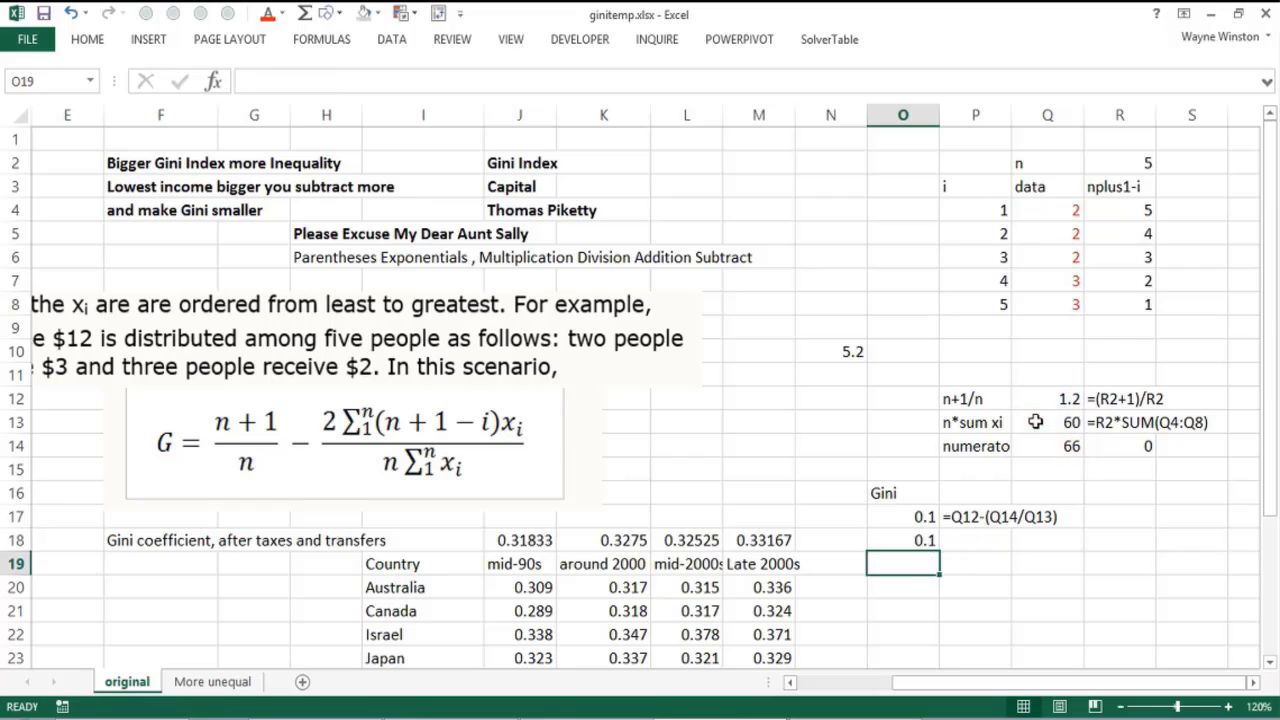
Fill the FORMULATEXT formula from P17 down to P18 and check the Gini formula in O18.
left_click(995, 517)
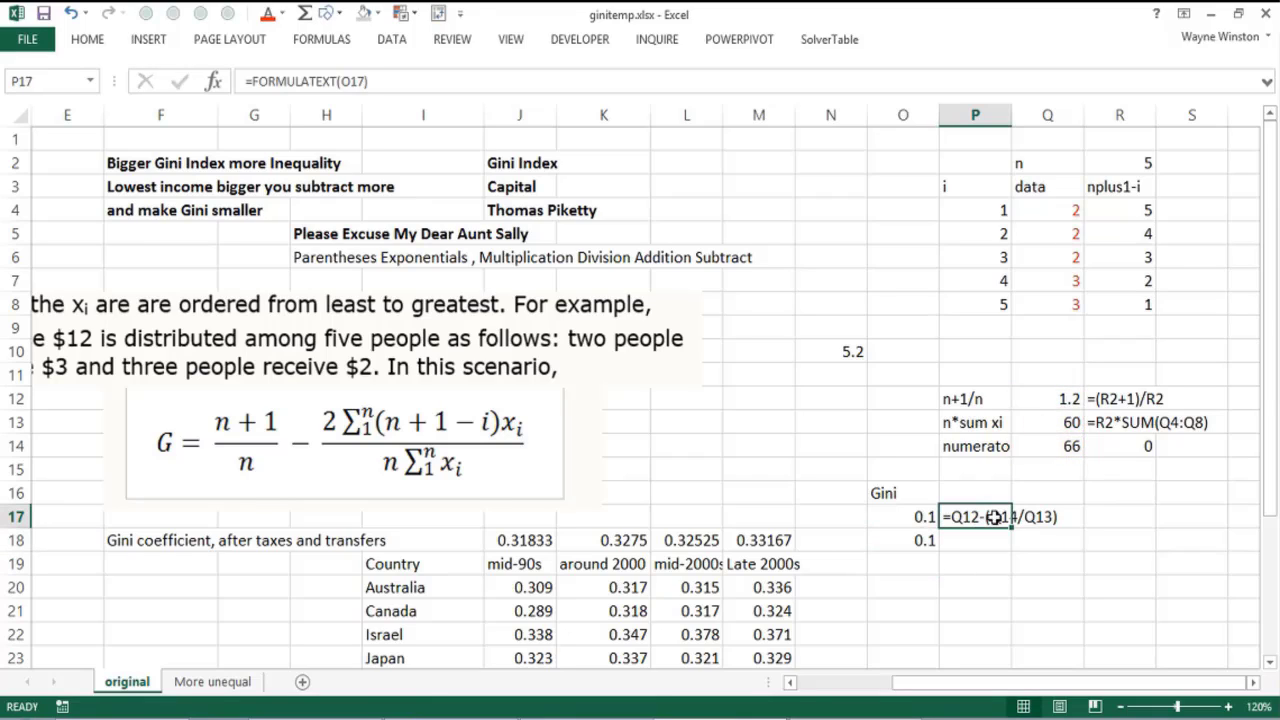
left_click_drag(1013, 530, 1008, 553)
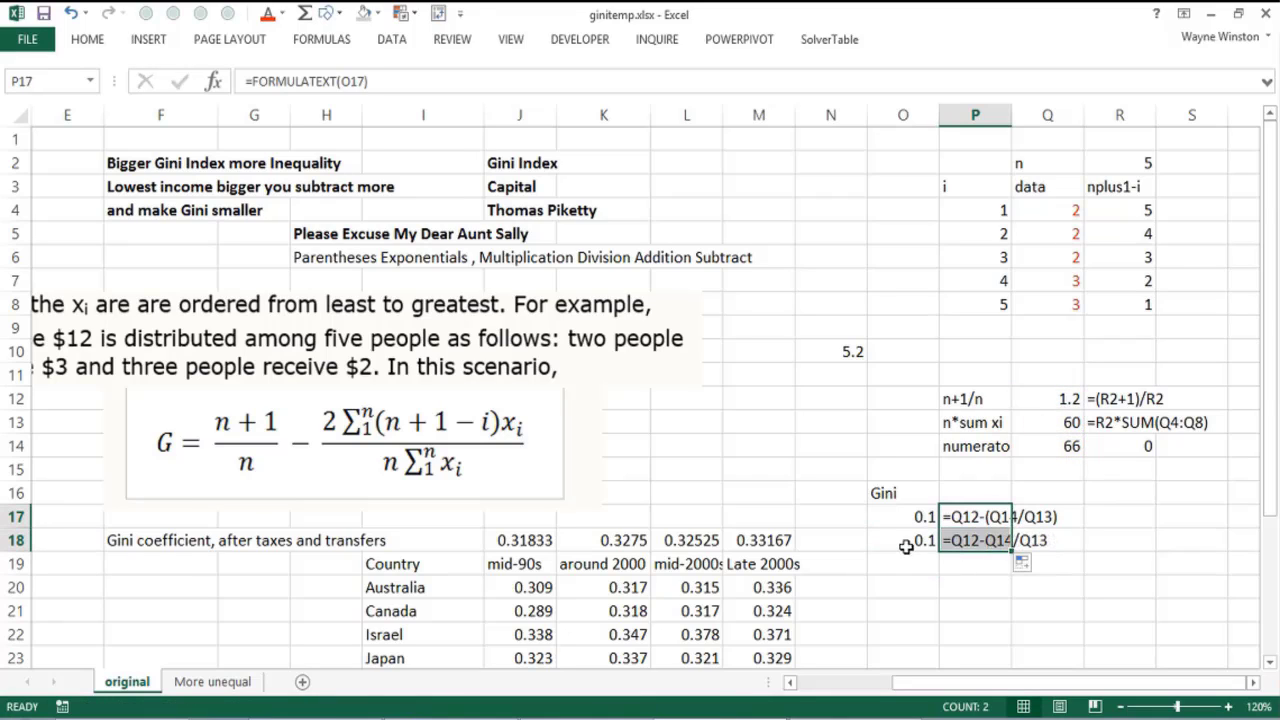
left_click(910, 540)
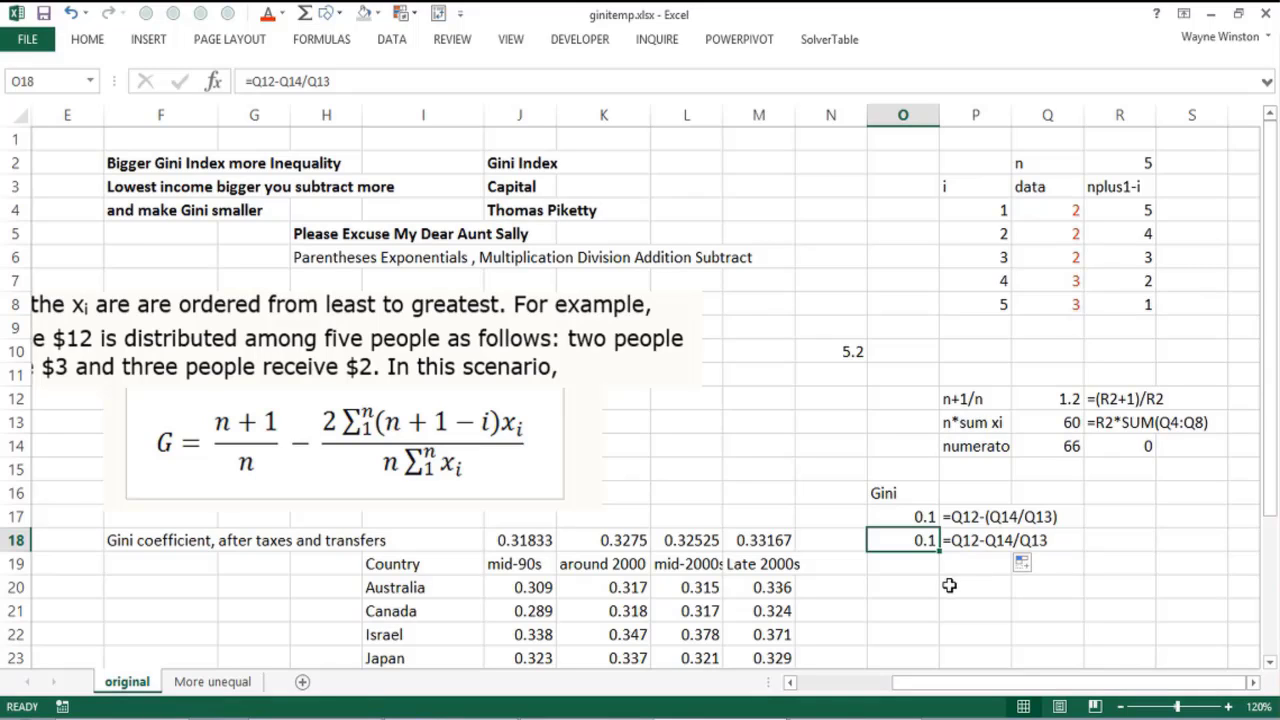
Switch to the More unequal sheet and nudge the picture of the explanatory text slightly to the right.
left_click(213, 683)
left_click(824, 384)
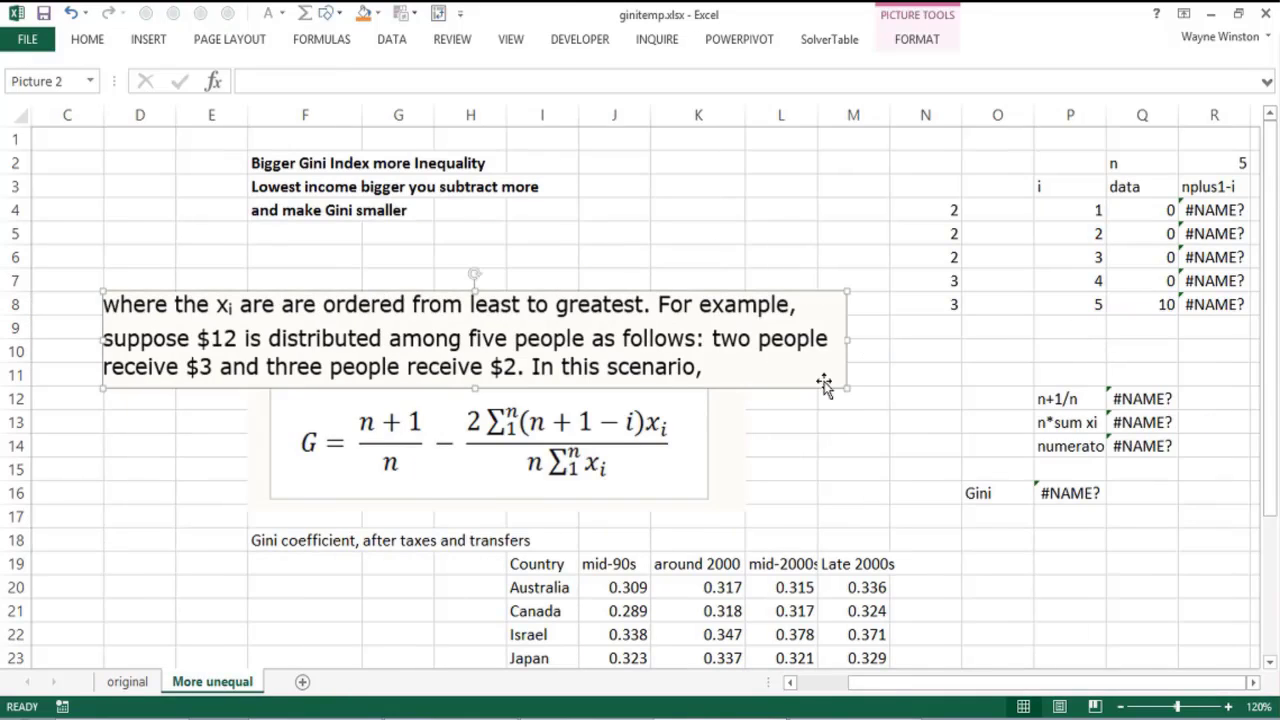
key("Right")
key("Right")
key("Right")
key("Right")
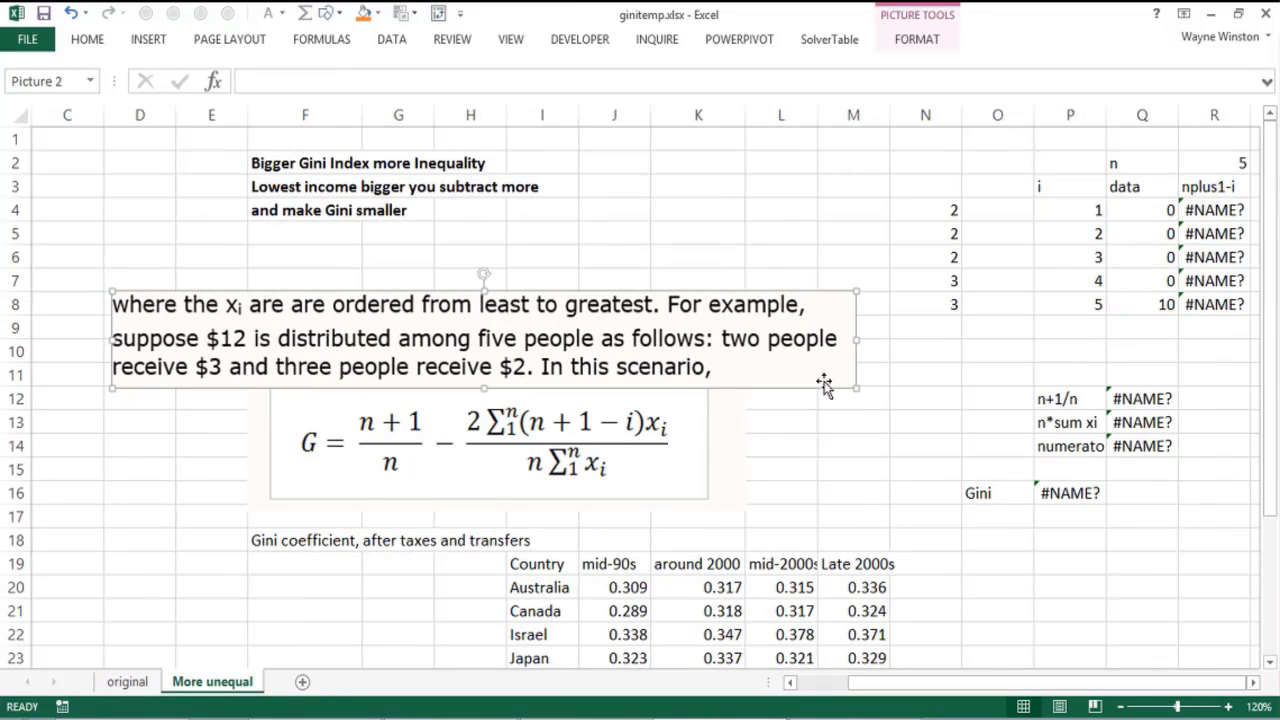
Rewrite the nplus1-i formula in R4 as =$R$2+1-P4.
left_click(1206, 209)
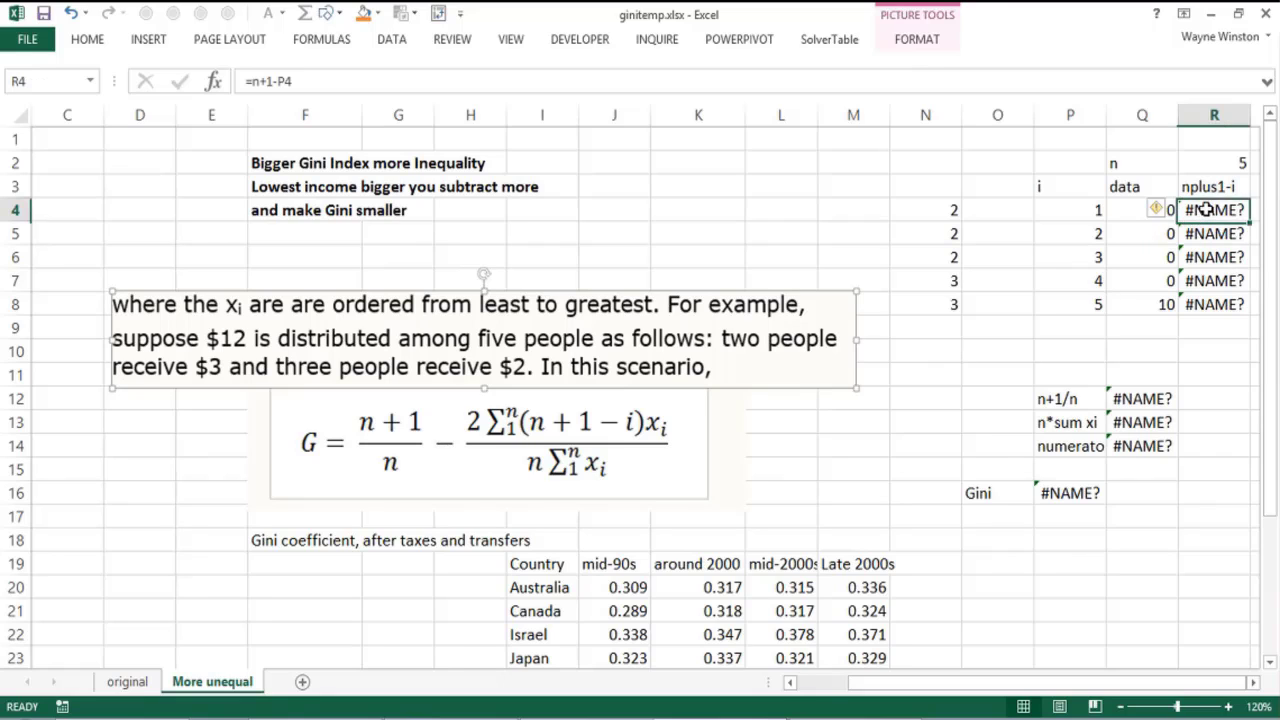
scroll(1206, 209, "right", 1)
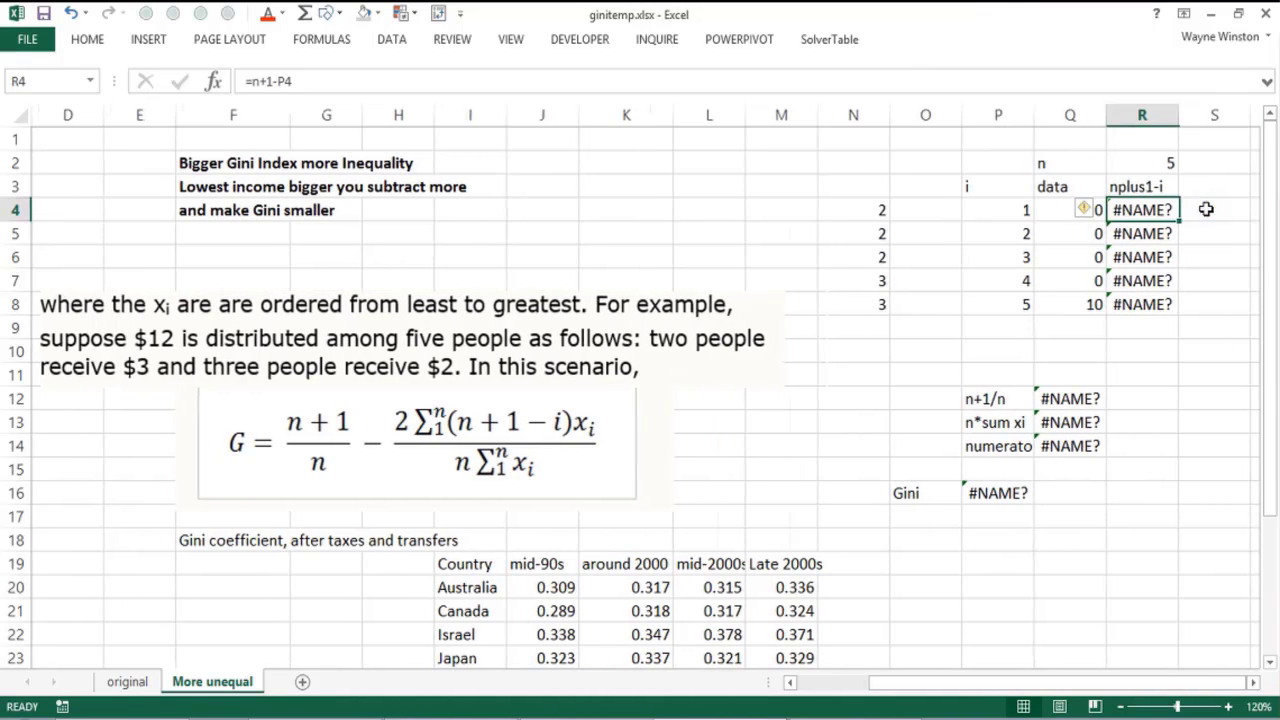
key("F2")
key("BackSpace")
key("BackSpace")
key("BackSpace")
key("BackSpace")
key("BackSpace")
key("BackSpace")
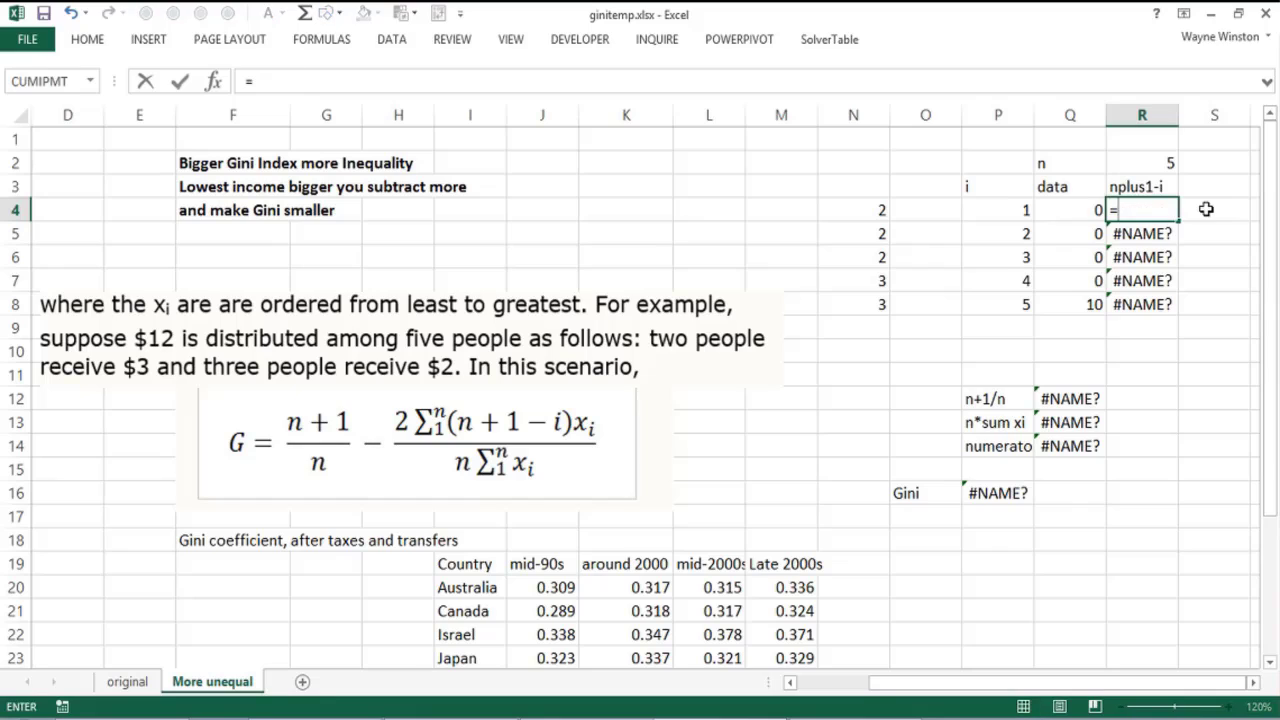
left_click(1137, 160)
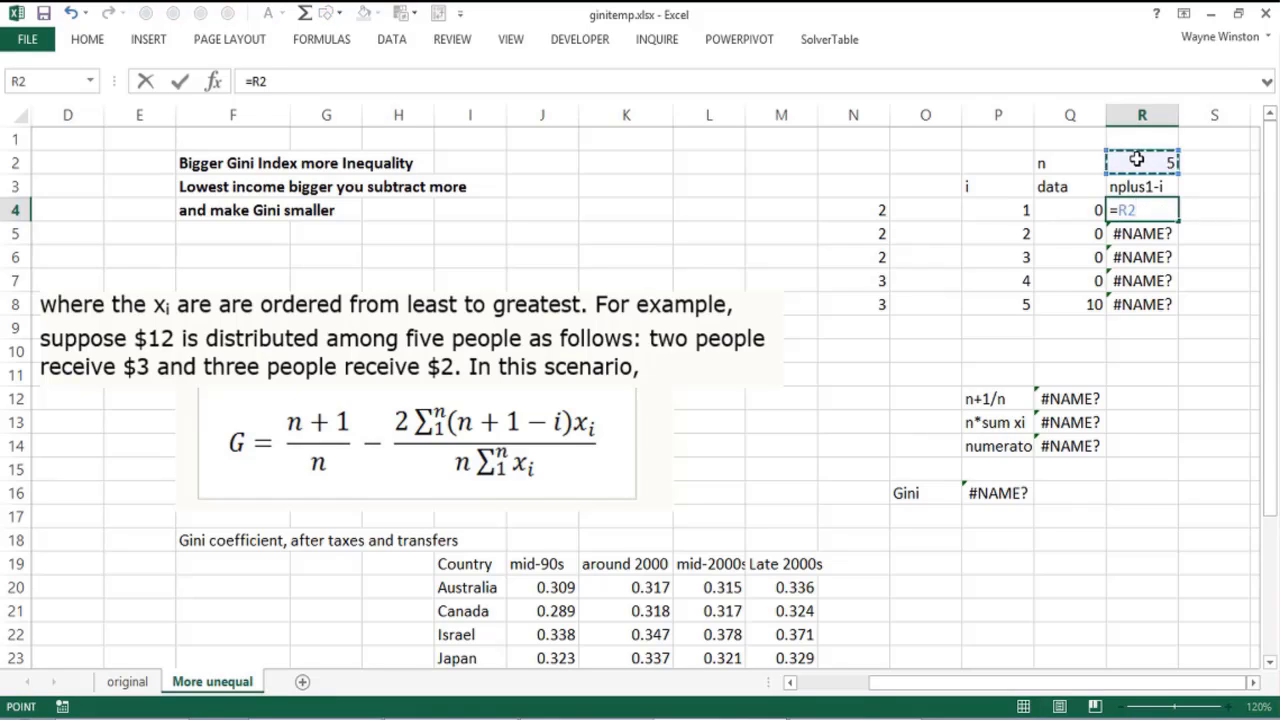
key("F4")
type("+1")
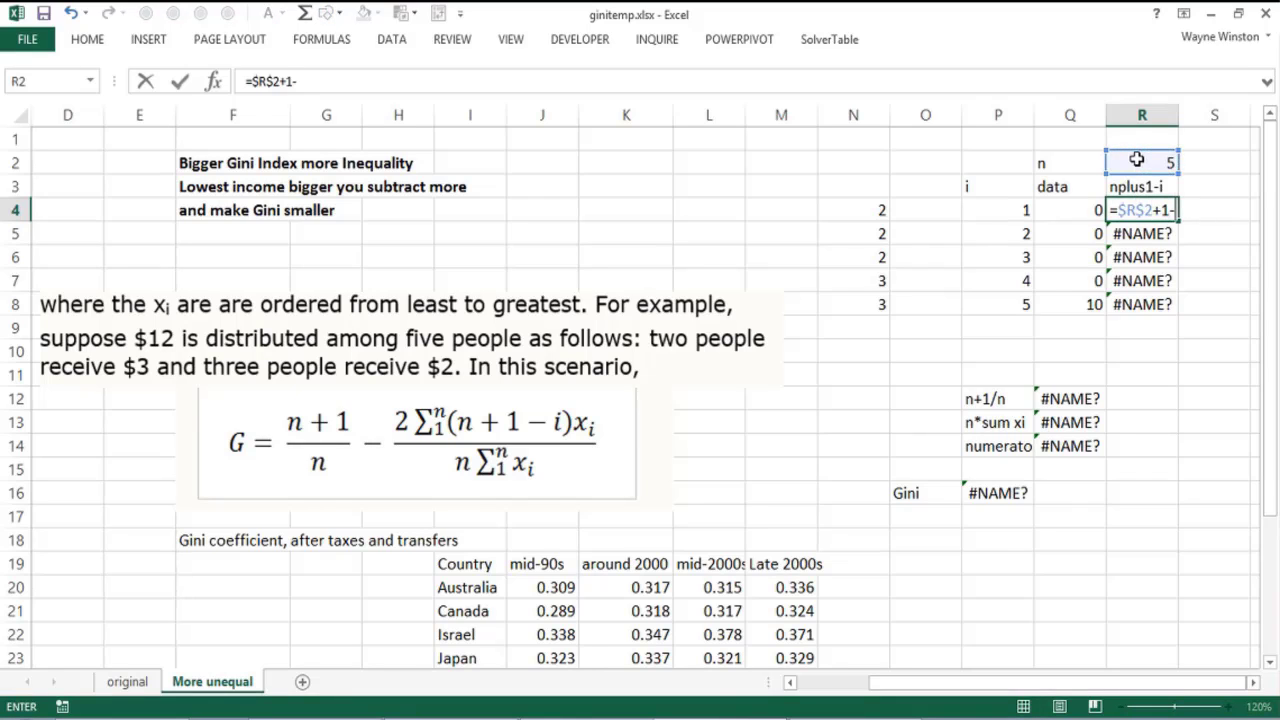
type("-")
left_click(1006, 212)
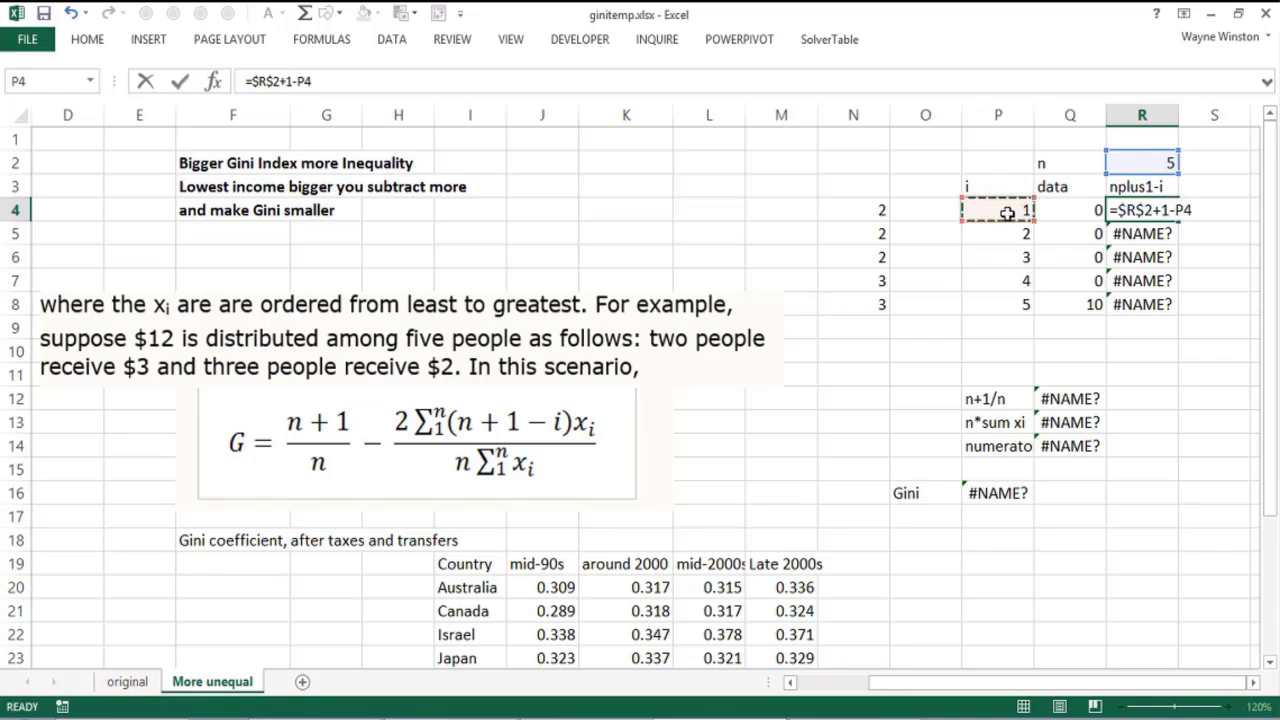
key("Return")
Fill the nplus1-i formula from R4 down to R8.
left_click(1160, 214)
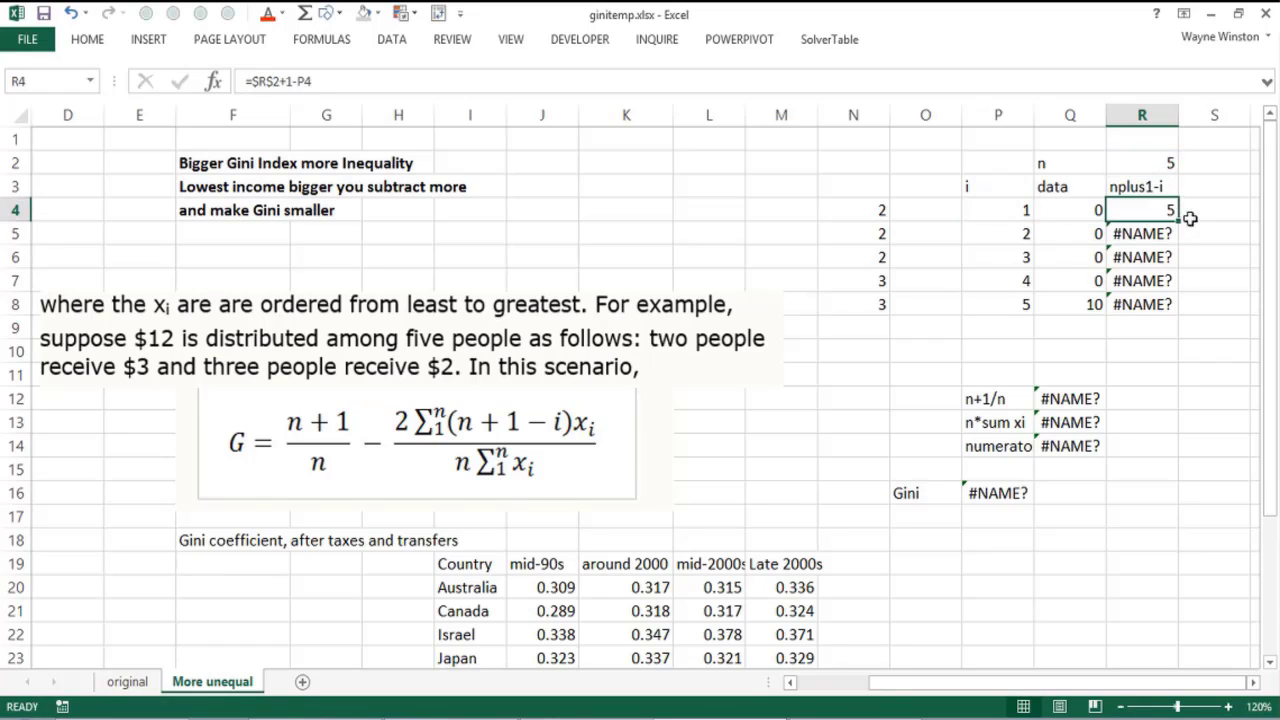
left_click_drag(1178, 221, 1172, 306)
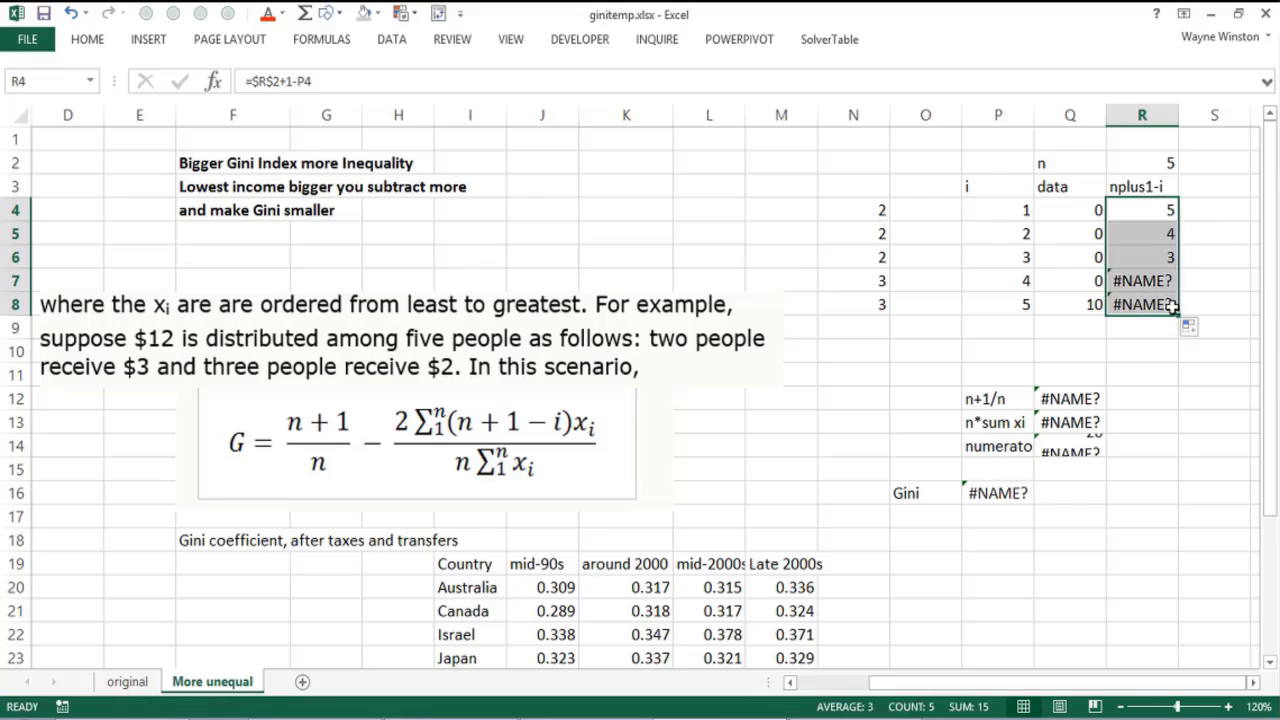
left_click(1057, 345)
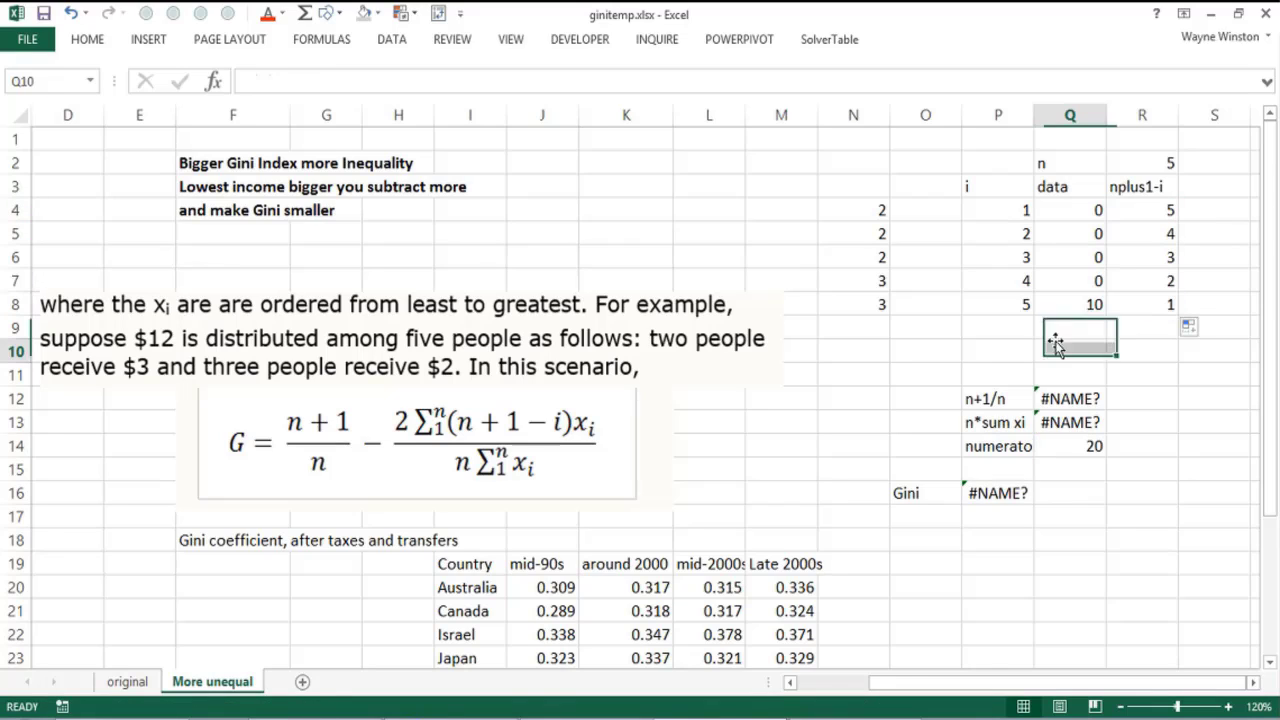
Replace the n+1/n formula in Q12 with =(R2+1)/R2.
left_click(1060, 402)
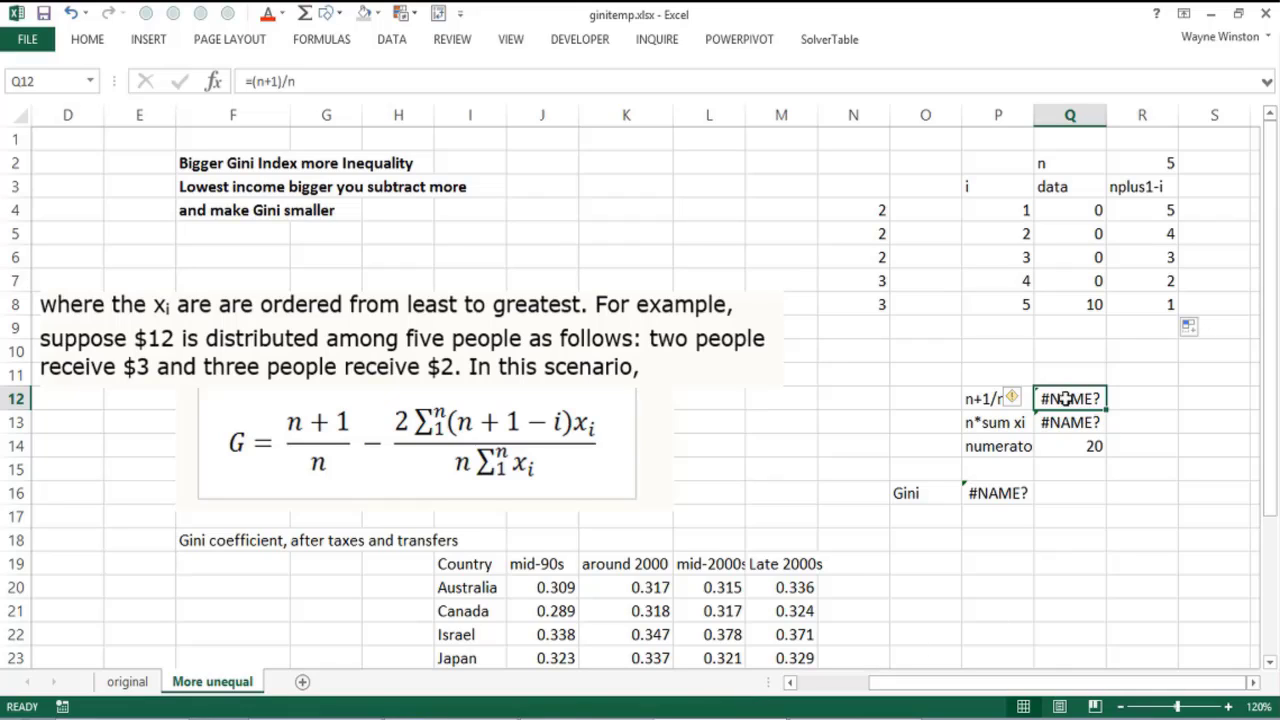
left_click(250, 82)
left_click_drag(252, 82, 298, 82)
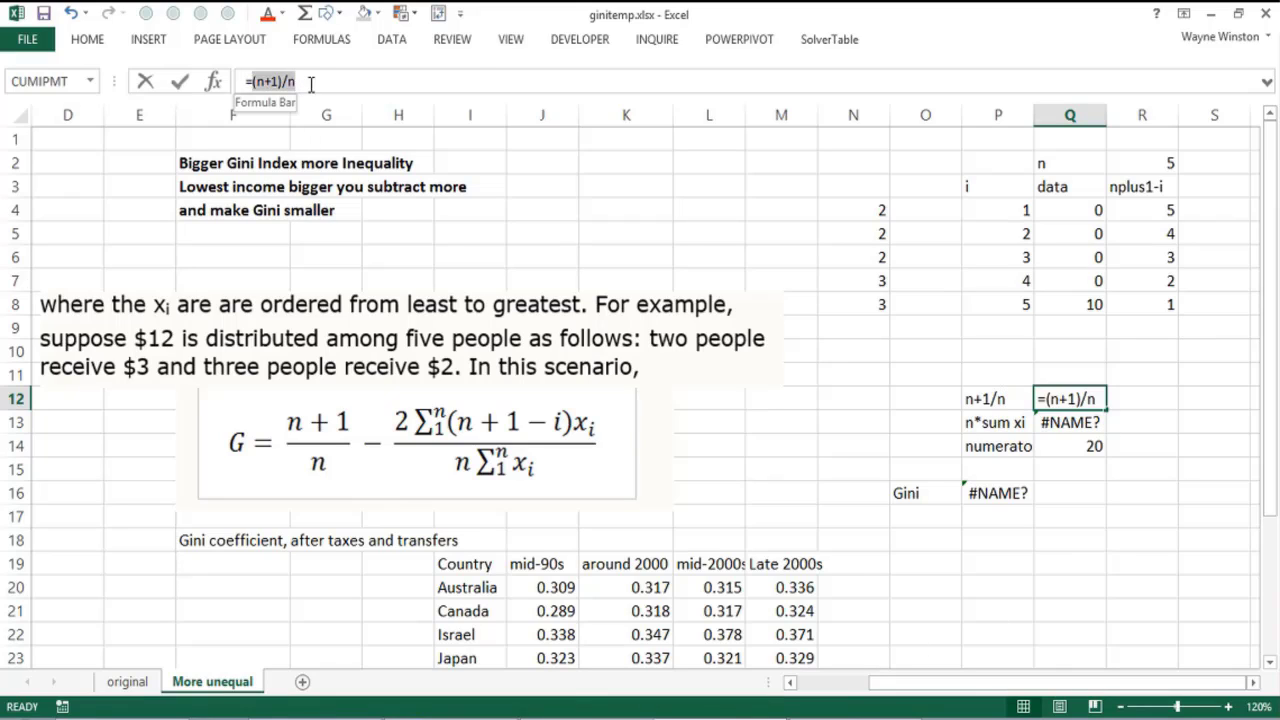
left_click(1160, 160)
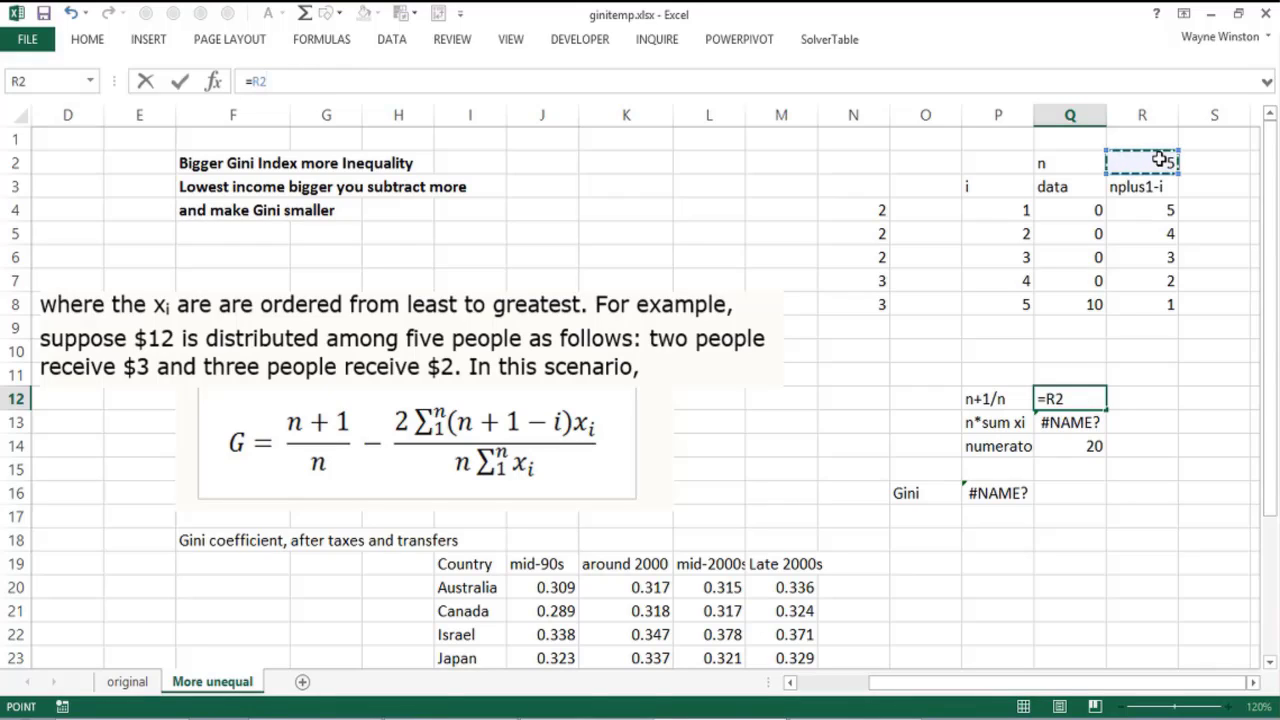
type("+1")
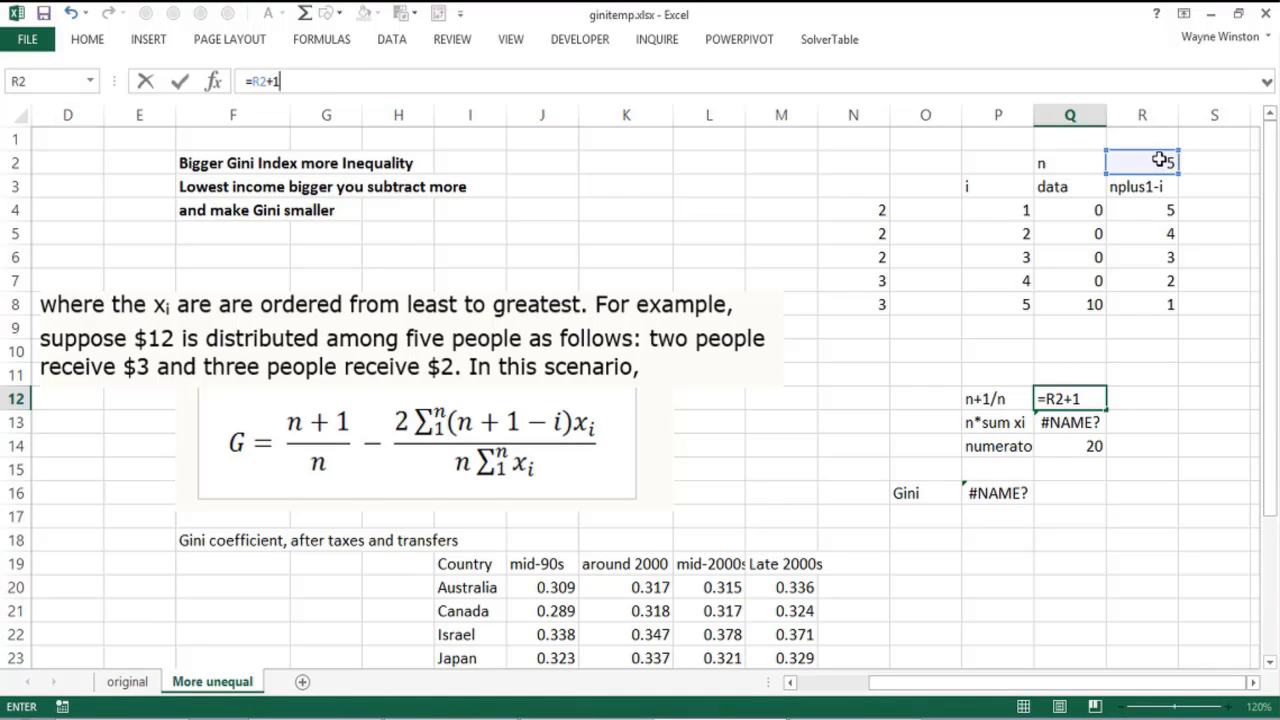
left_click(1046, 398)
type("(R2+1")
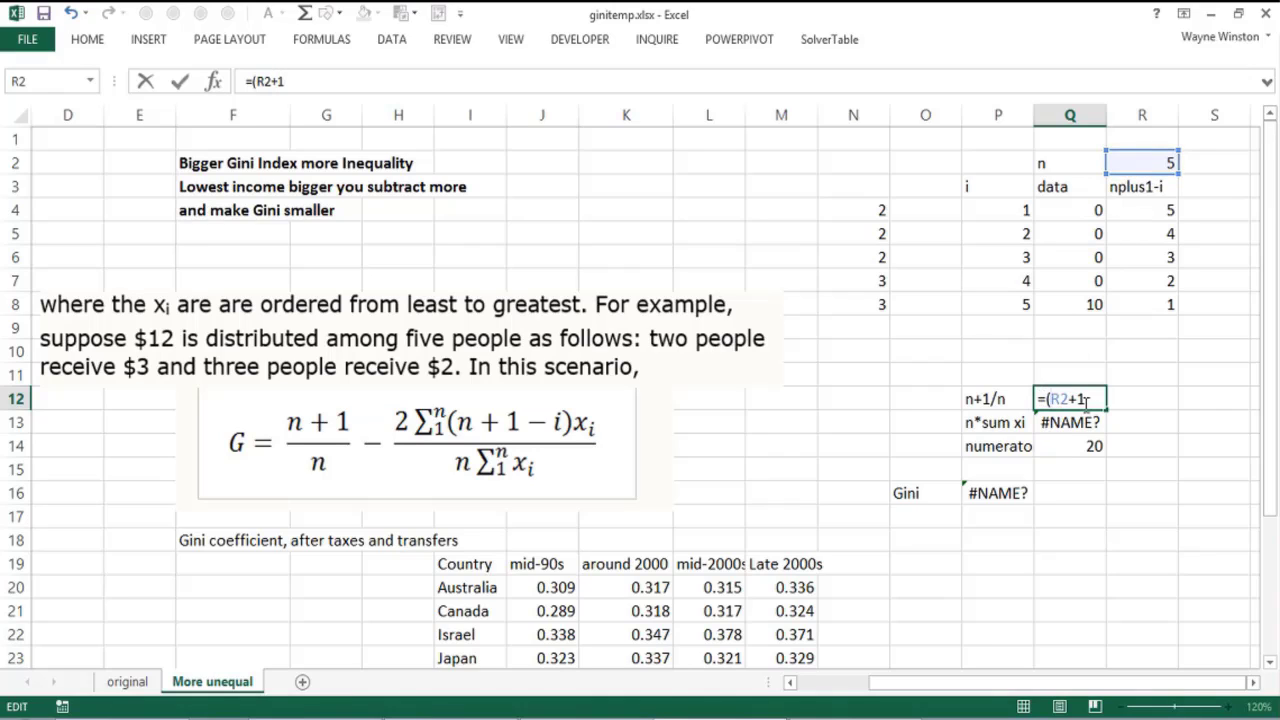
type(")/")
left_click(1133, 162)
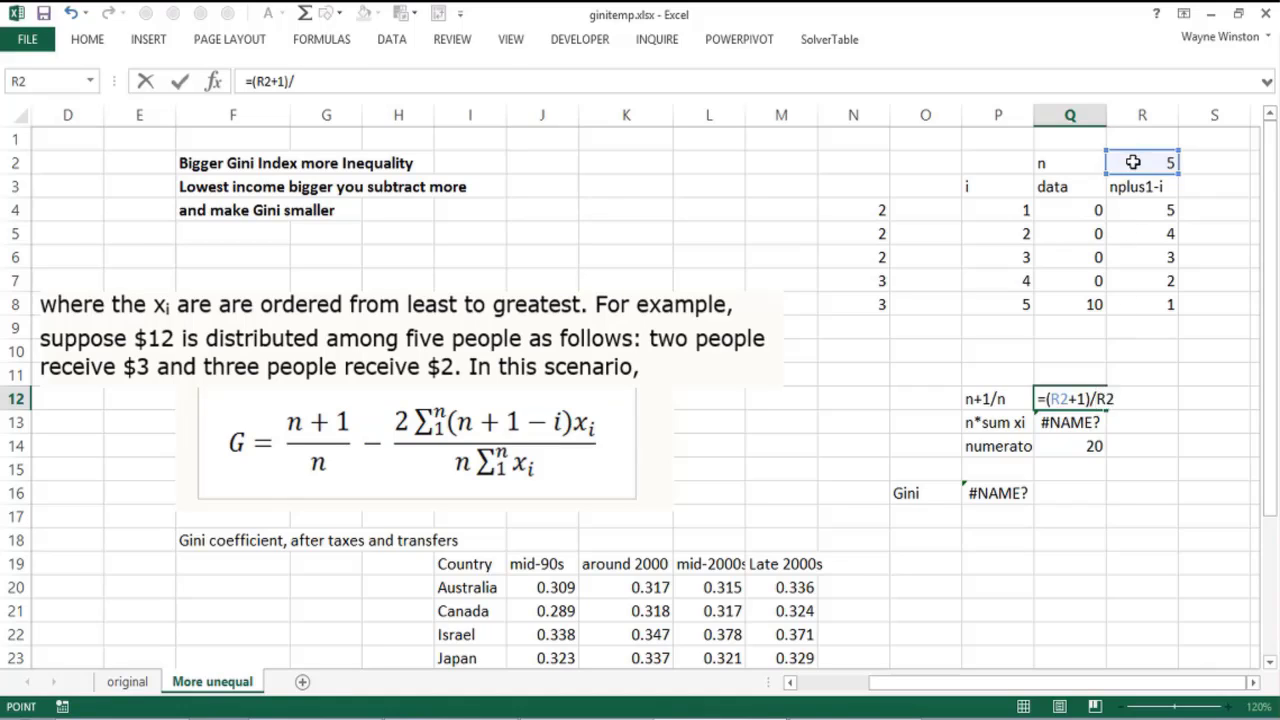
key("Return")
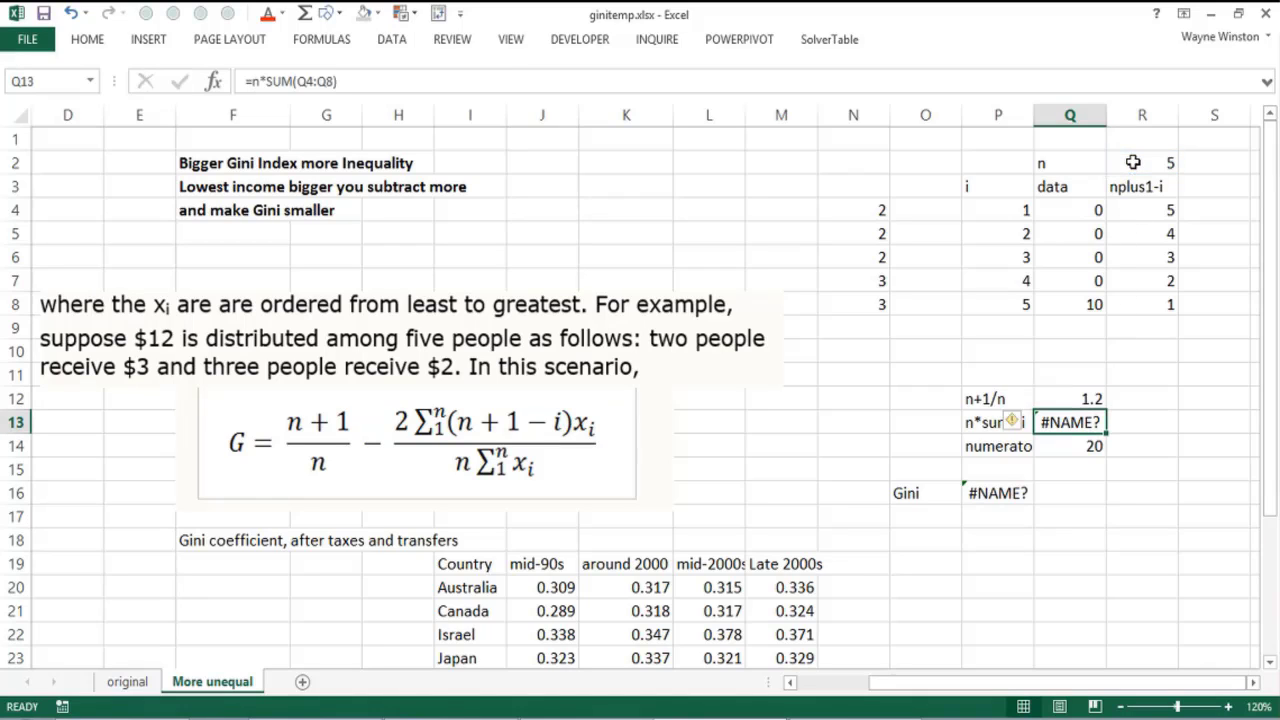
Replace the n*sum xi formula in Q13 with R2 multiplied by the sum of the data in Q4:Q8.
type("=")
left_click(1154, 163)
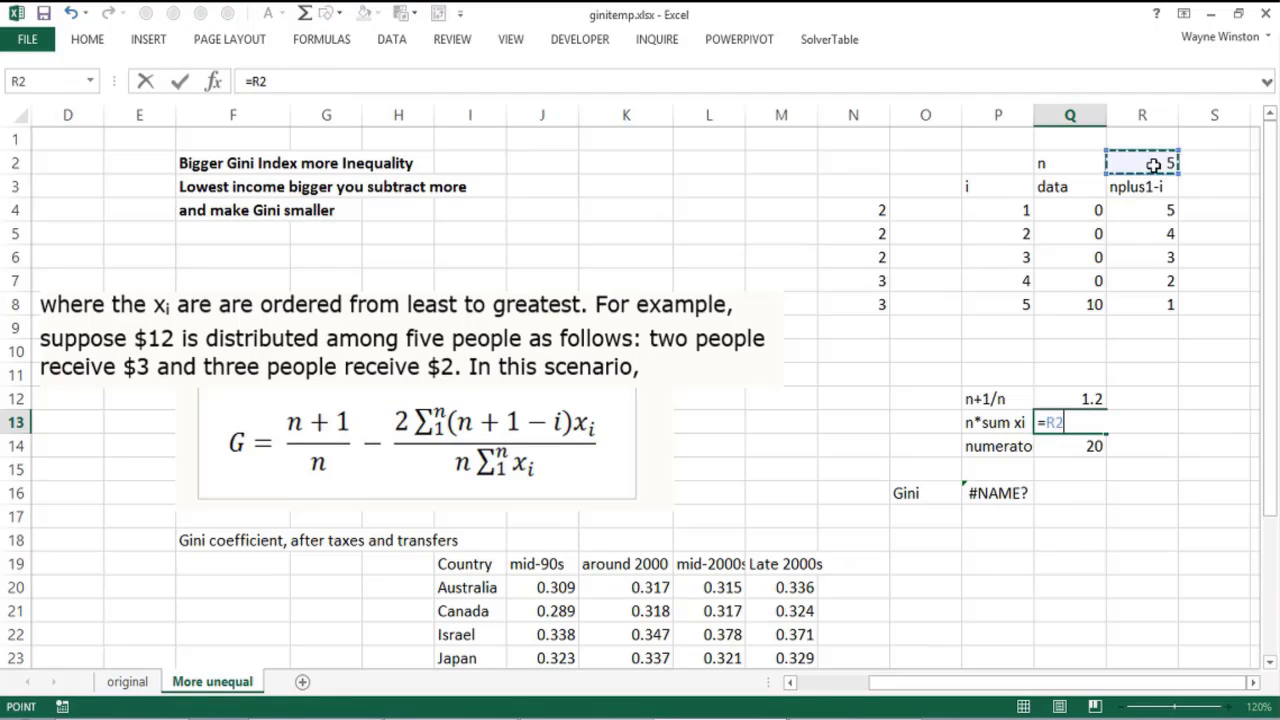
type("*s")
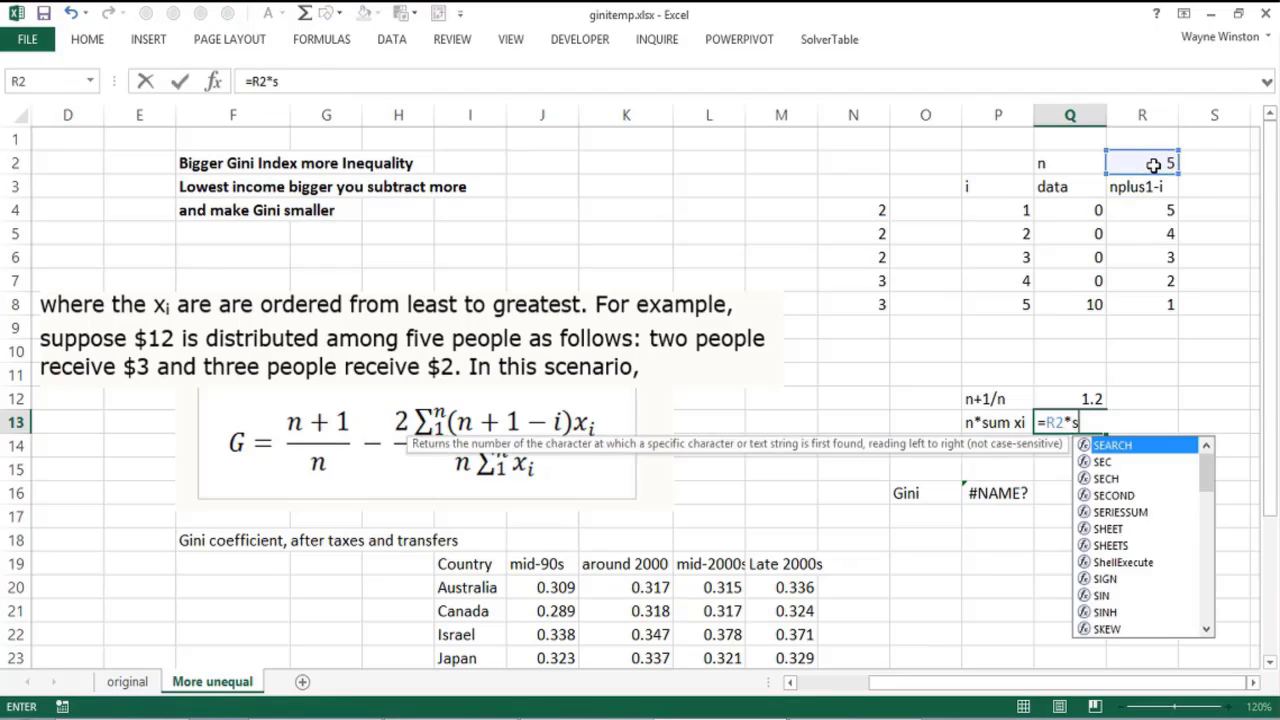
type("um(")
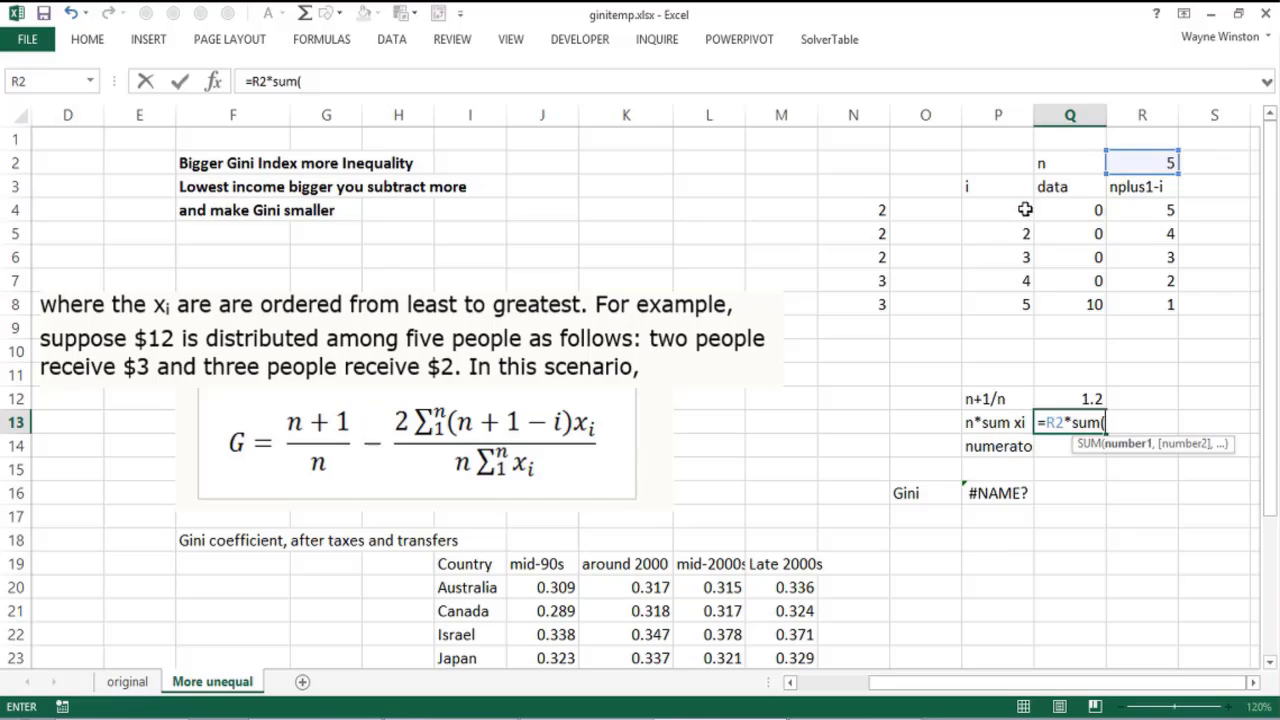
left_click_drag(1072, 206, 1062, 300)
key("Return")
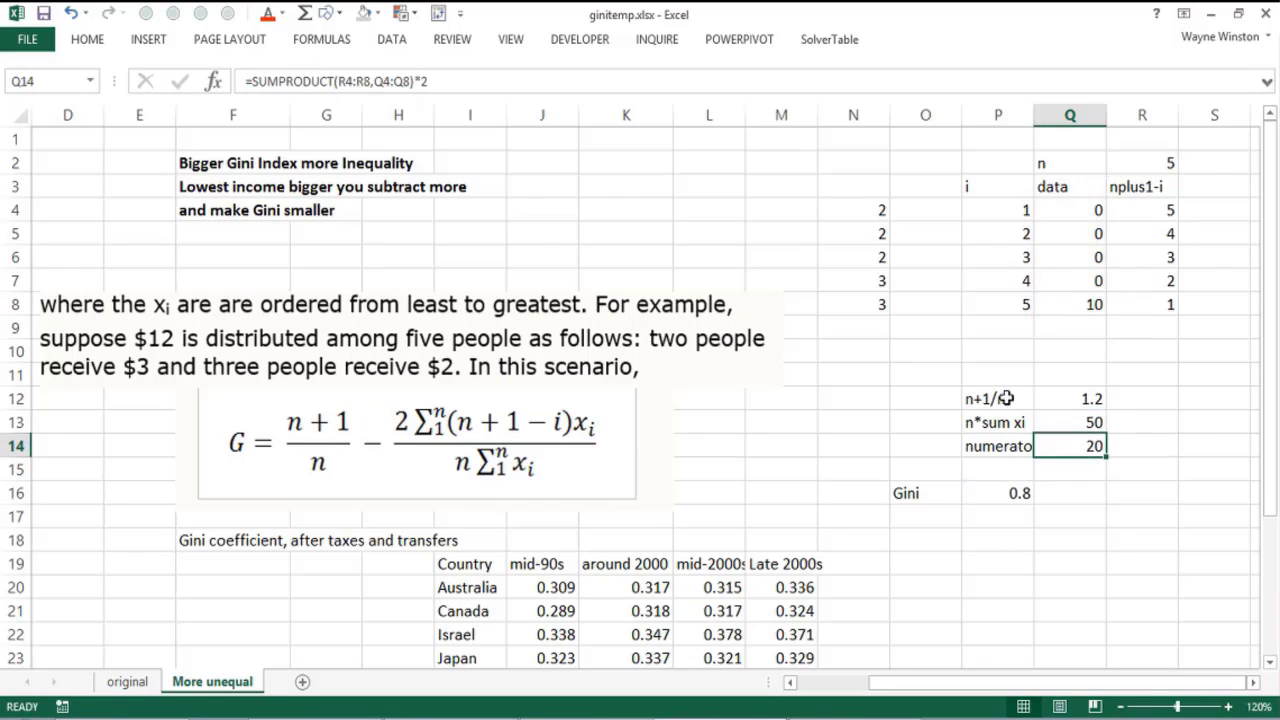
Try a very unequal income distribution by entering 1, 1, 40, 100 and 1000 in Q4:Q8.
left_click(1078, 301)
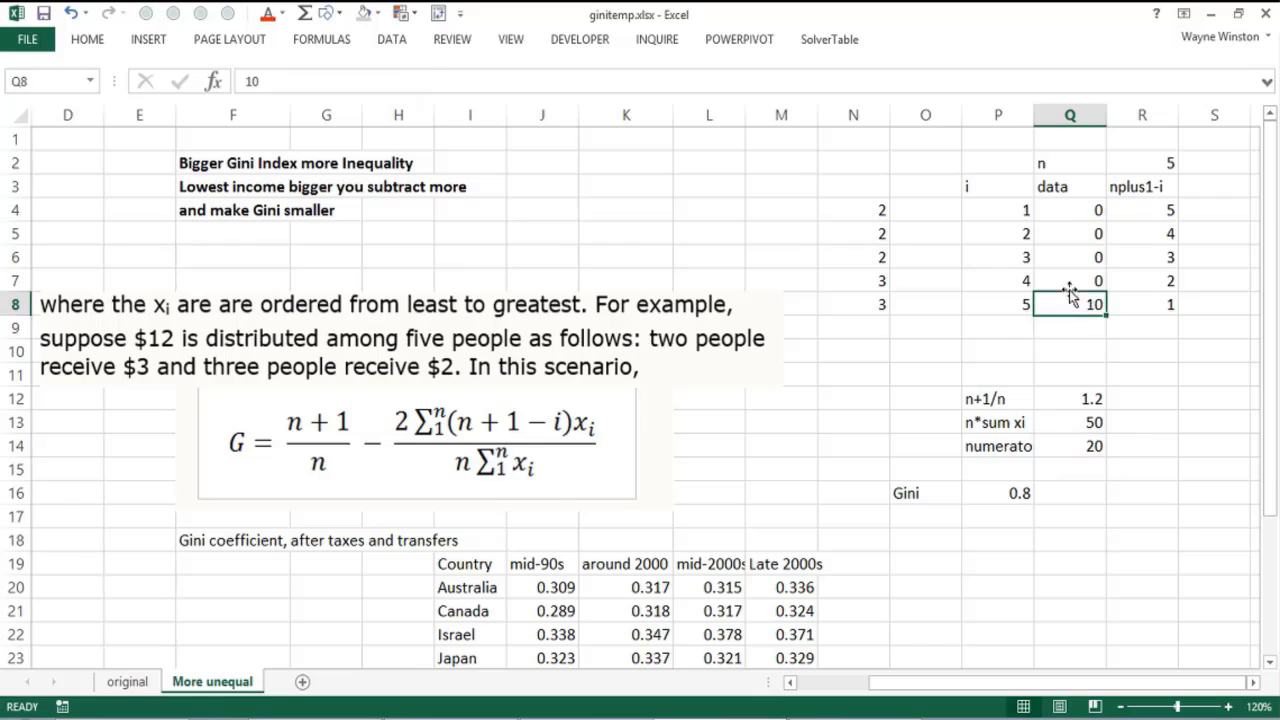
left_click(1071, 209)
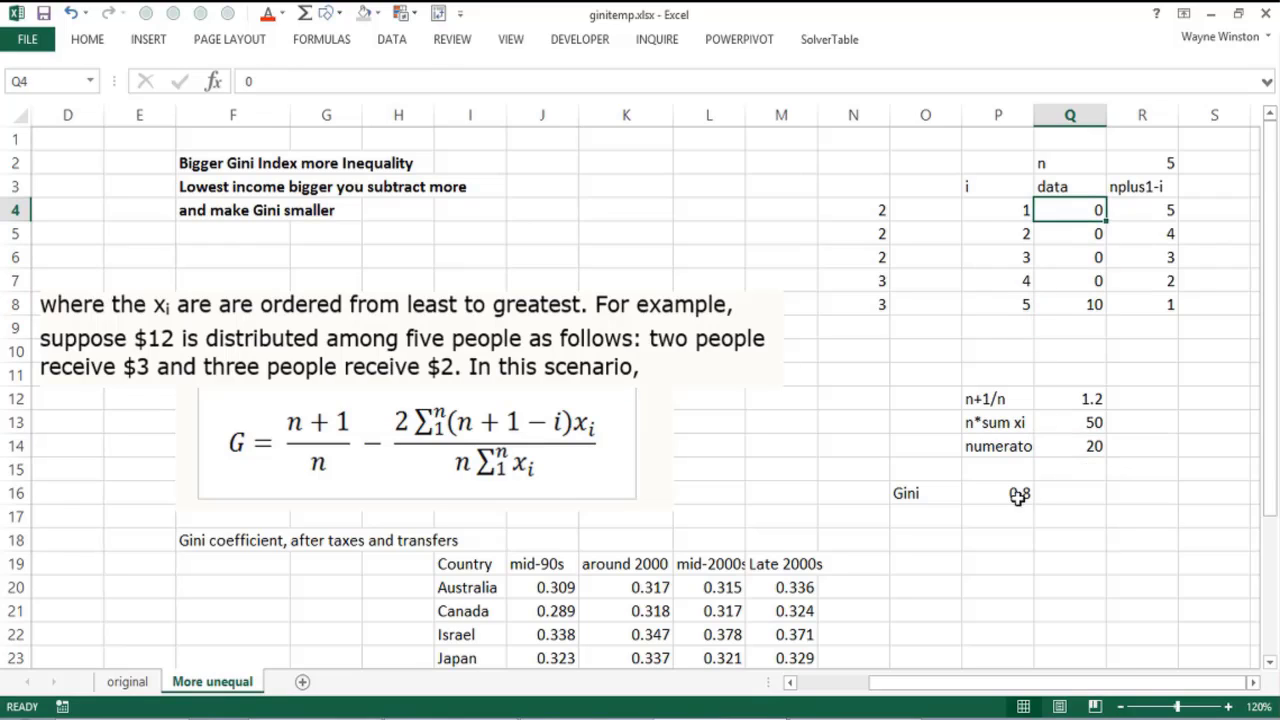
left_click(1069, 302)
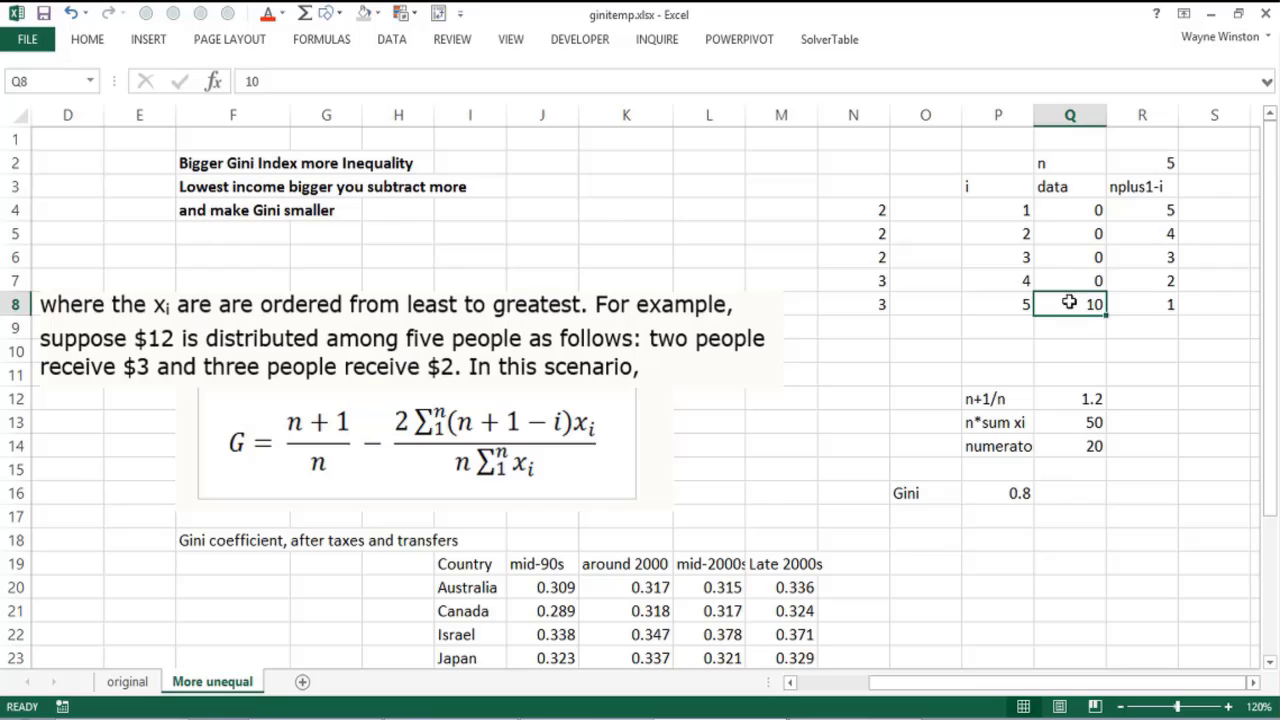
left_click(1064, 209)
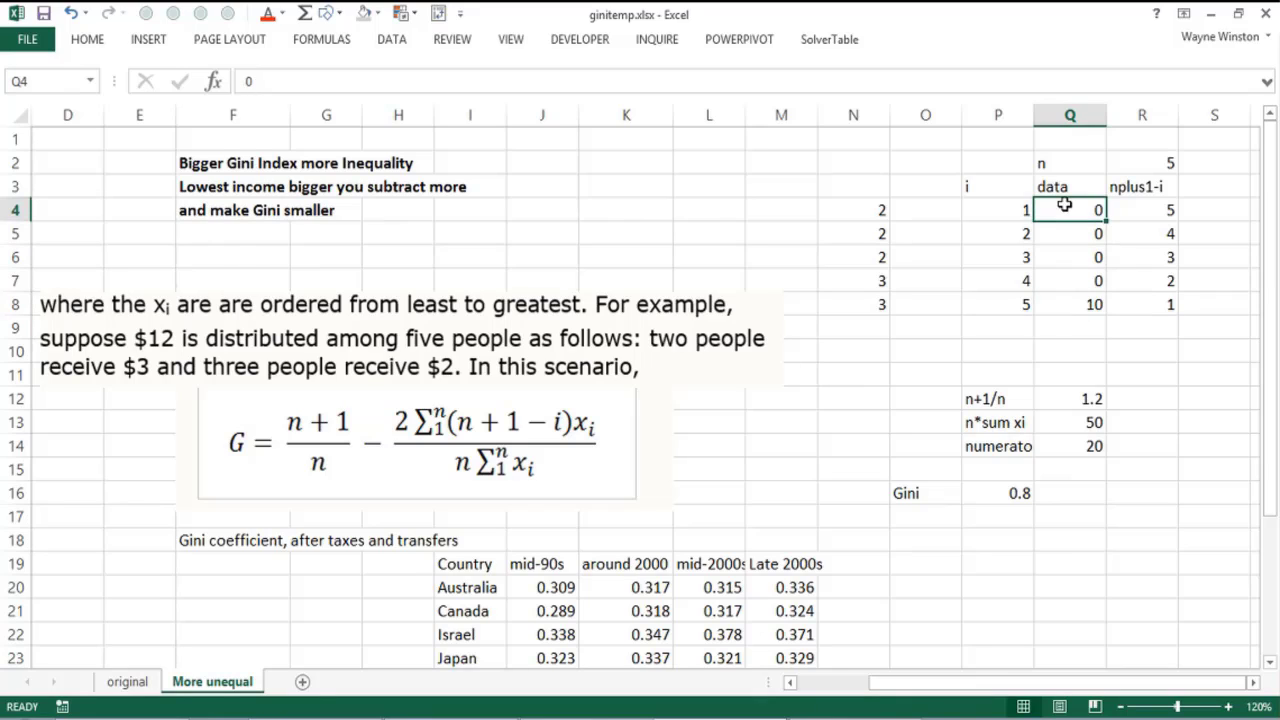
type("1")
key("Return")
type("1")
key("Return")
type("4")
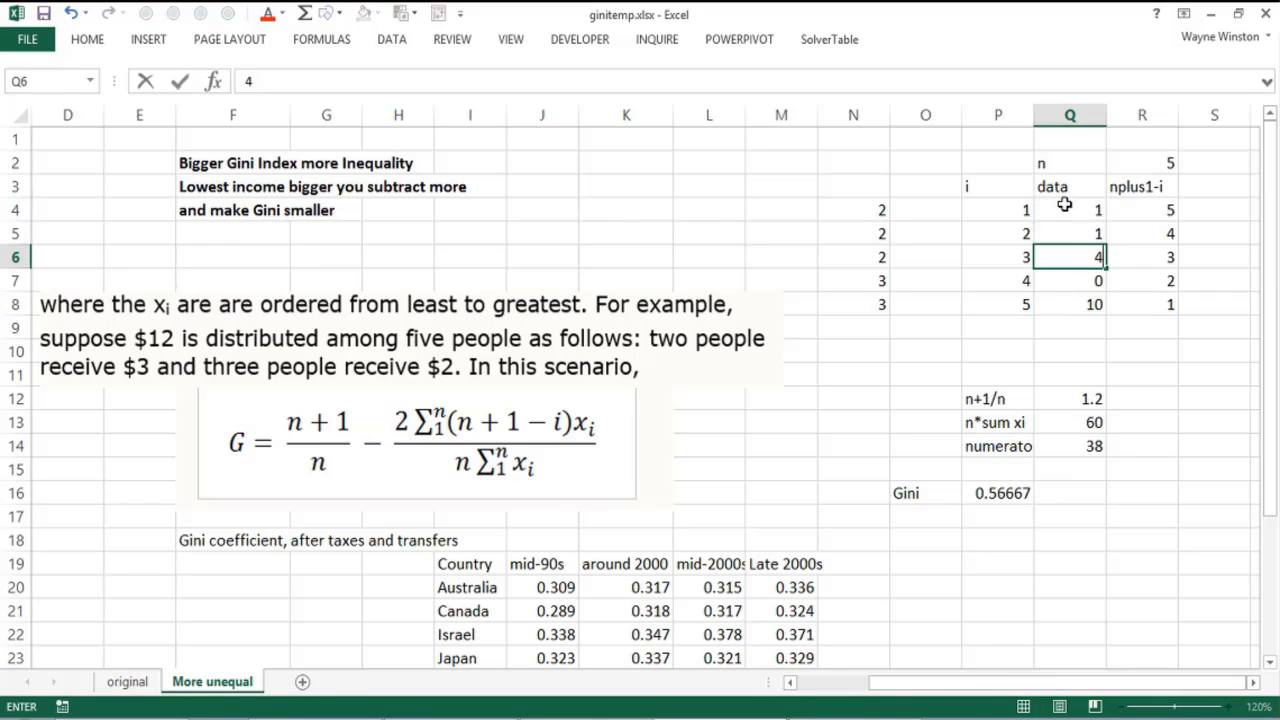
type("0")
key("Return")
type("100")
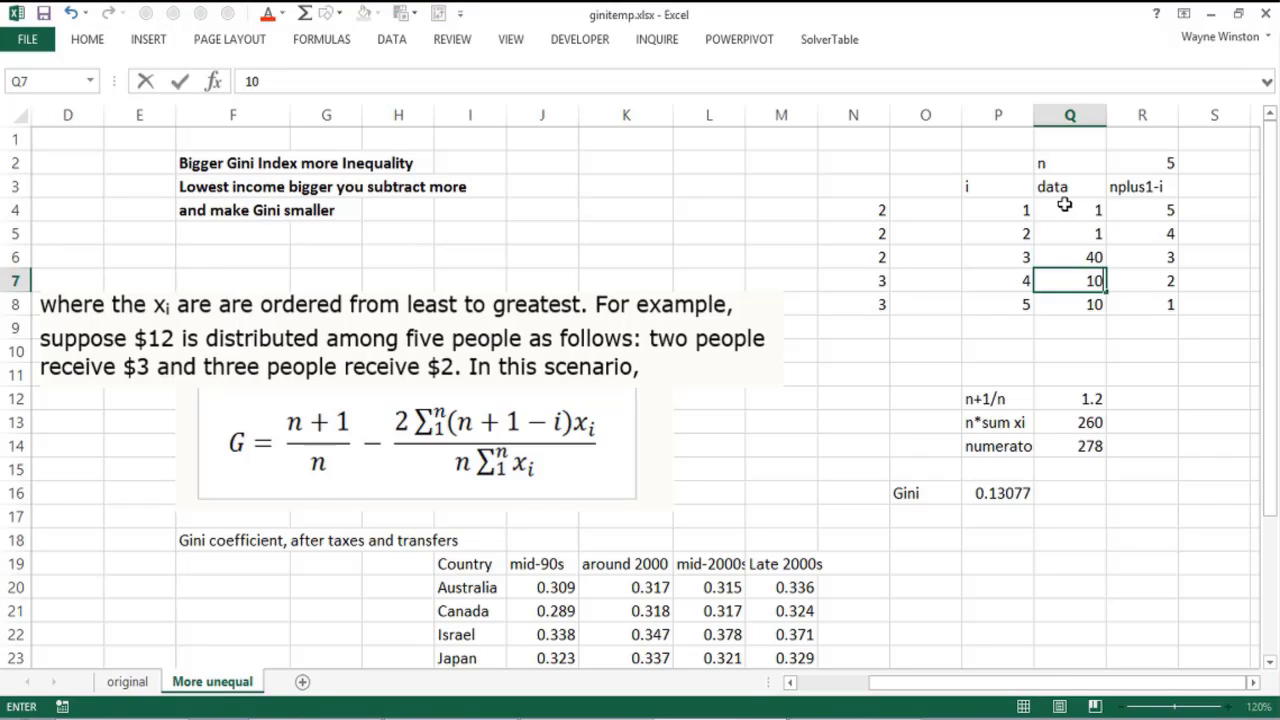
key("Return")
type("1000")
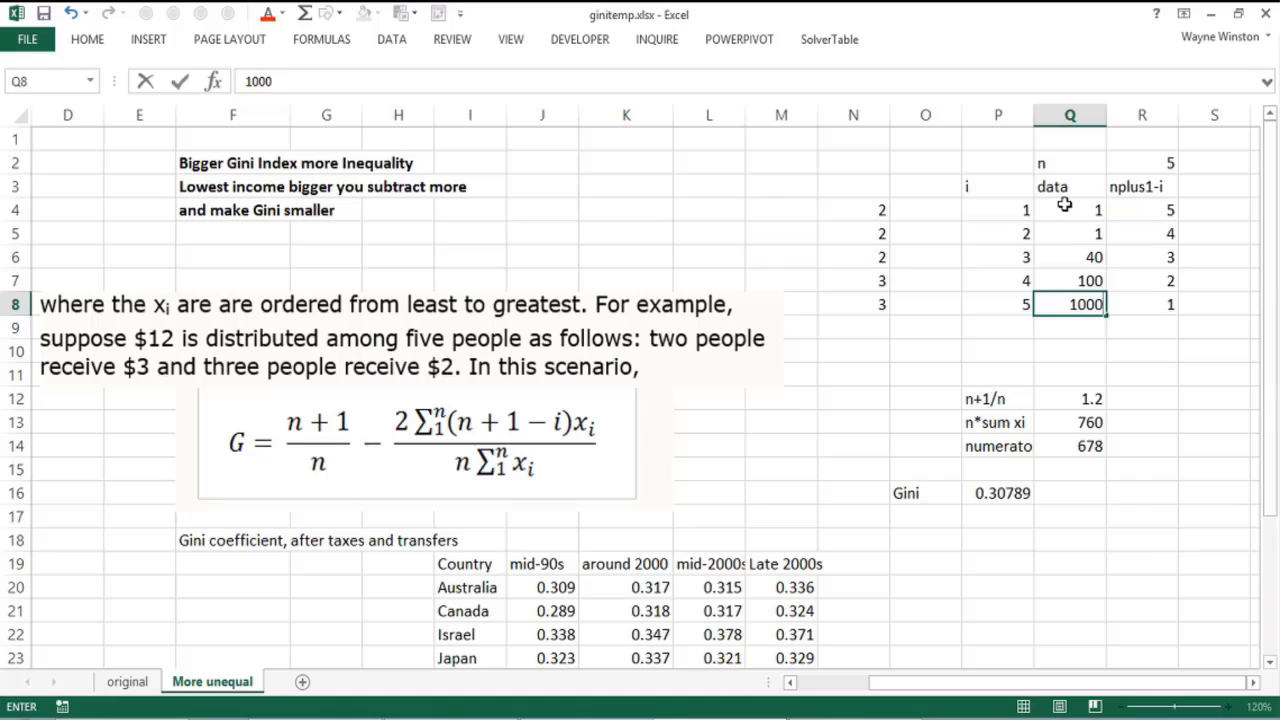
key("Return")
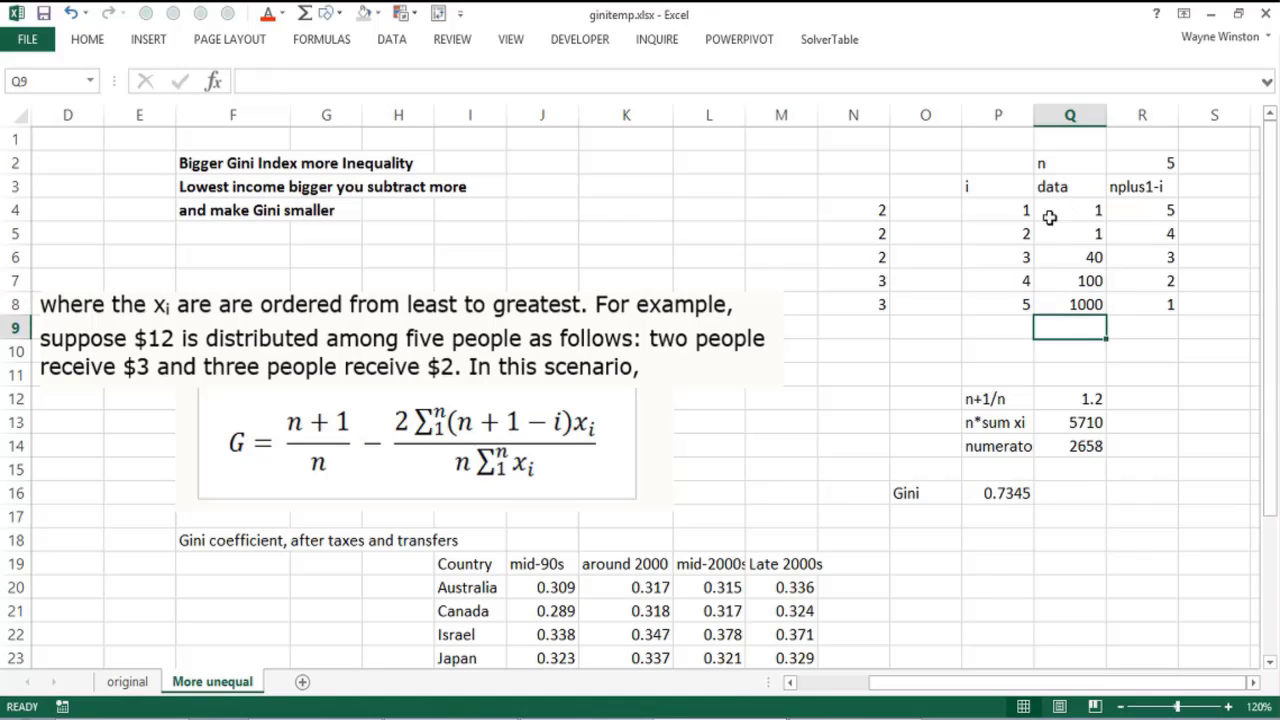
Make the incomes perfectly equal by entering 2 in every data cell from Q4 to Q8.
left_click(1064, 210)
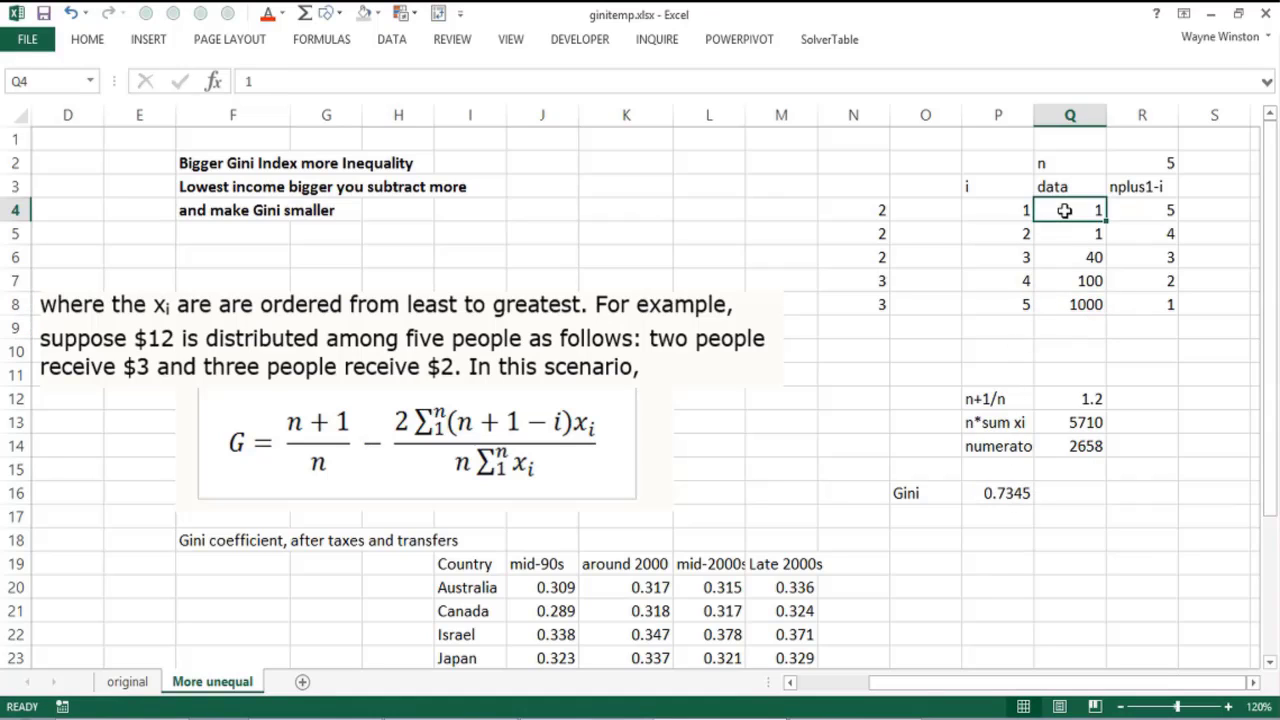
type("2")
key("Return")
type("2")
key("Return")
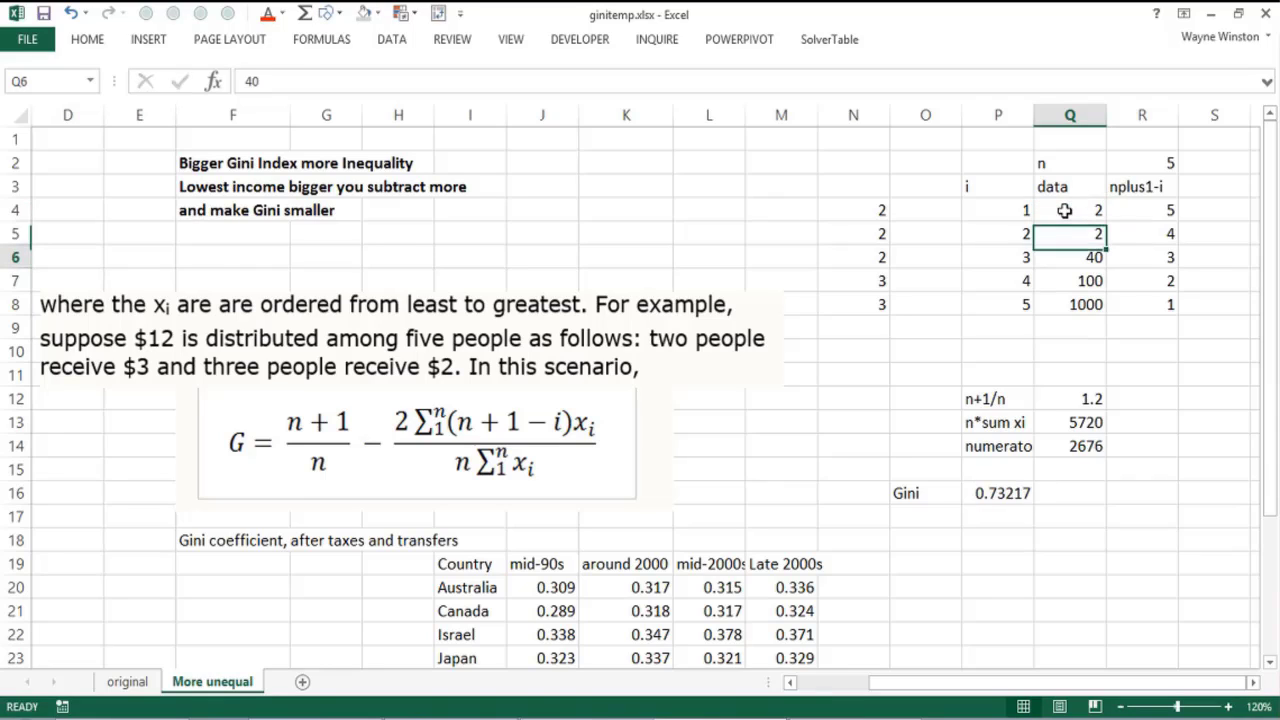
type("2")
key("Return")
type("2")
key("Return")
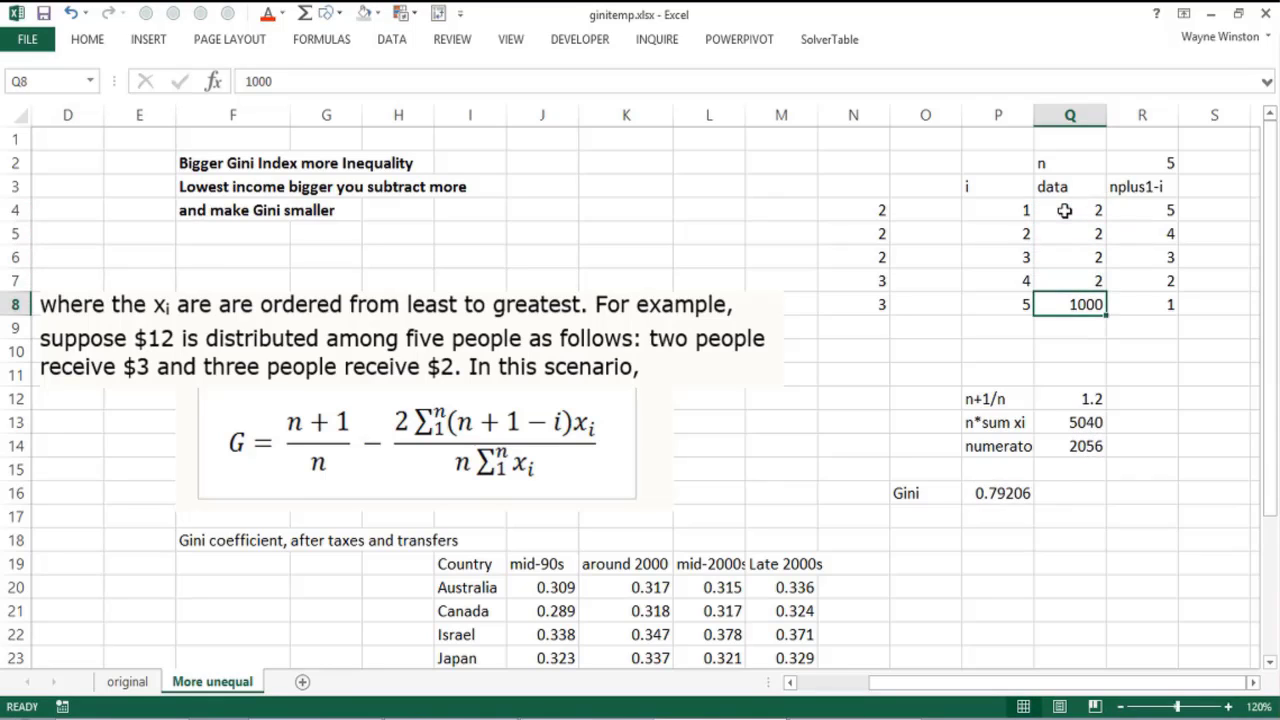
type("2")
key("Return")
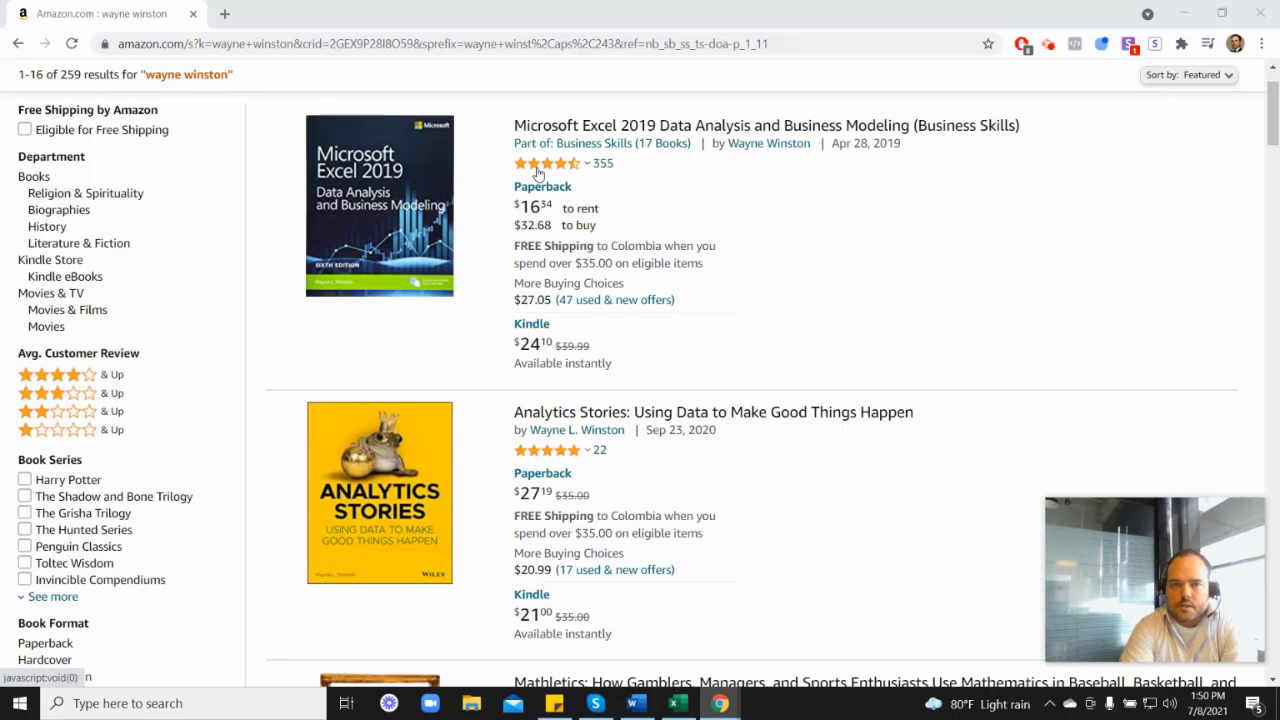
Look through the Amazon results for the author's books, including the Marketing Analytics listing.
mouse_move(548, 172)
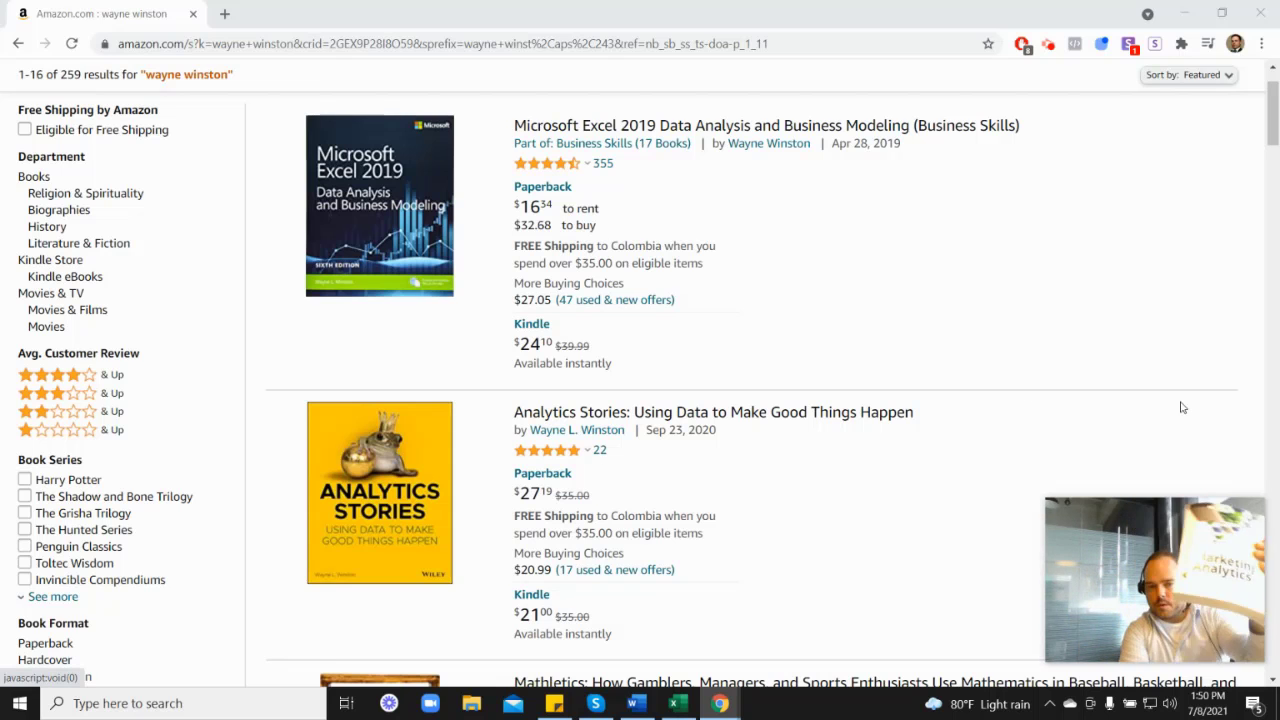
scroll(1150, 380, "down", 5)
scroll(1045, 495, "down", 2)
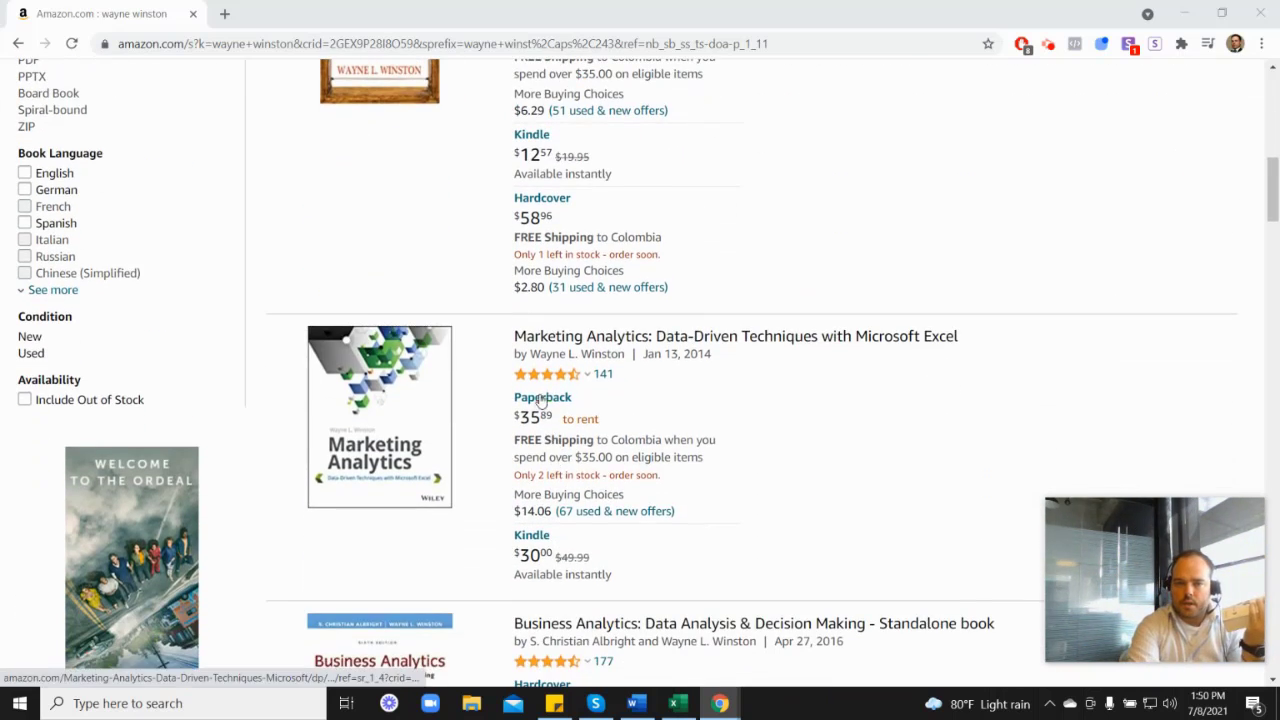
mouse_move(565, 378)
scroll(743, 380, "up", 5)
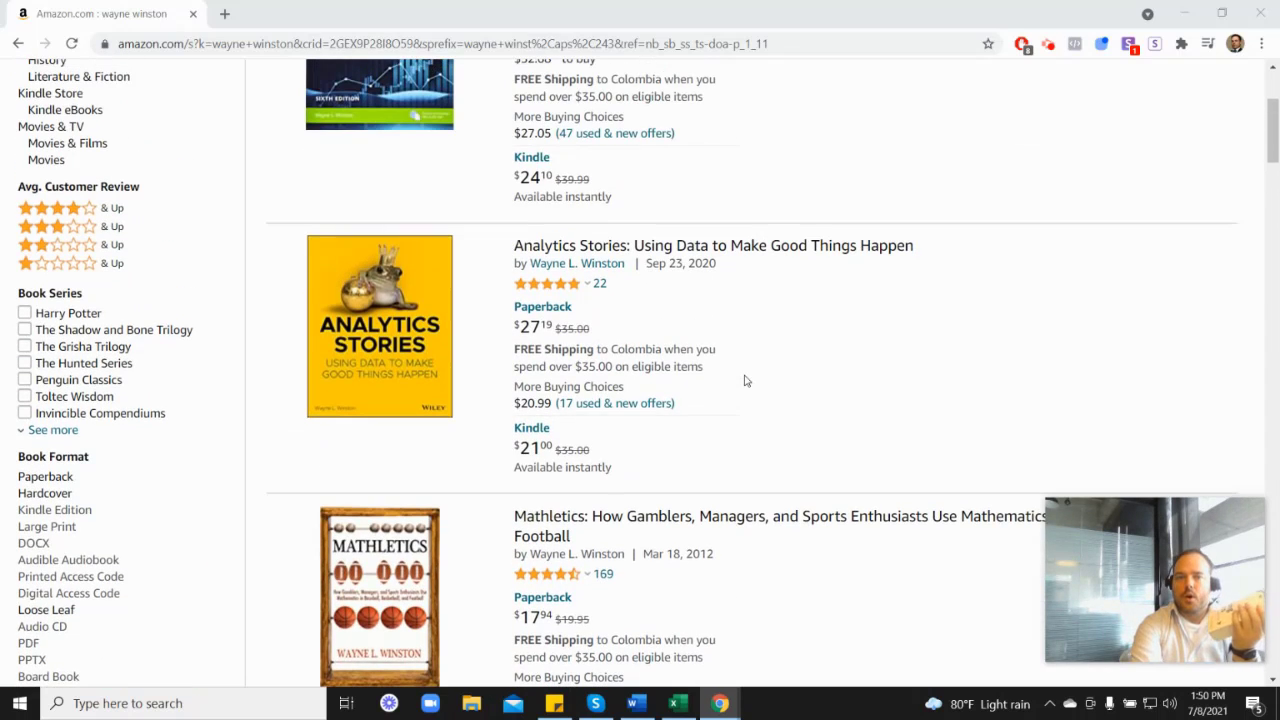